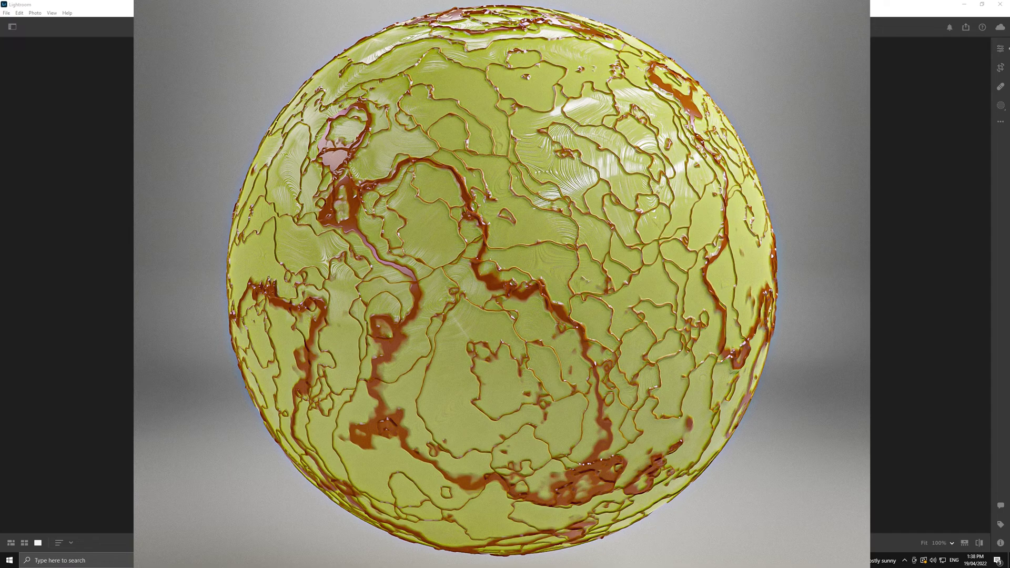
# Switch to Blender and look over the Demo Sphere scene's backdrop and lighting setup.
pyautogui.hotkey('alt', 'Tab')
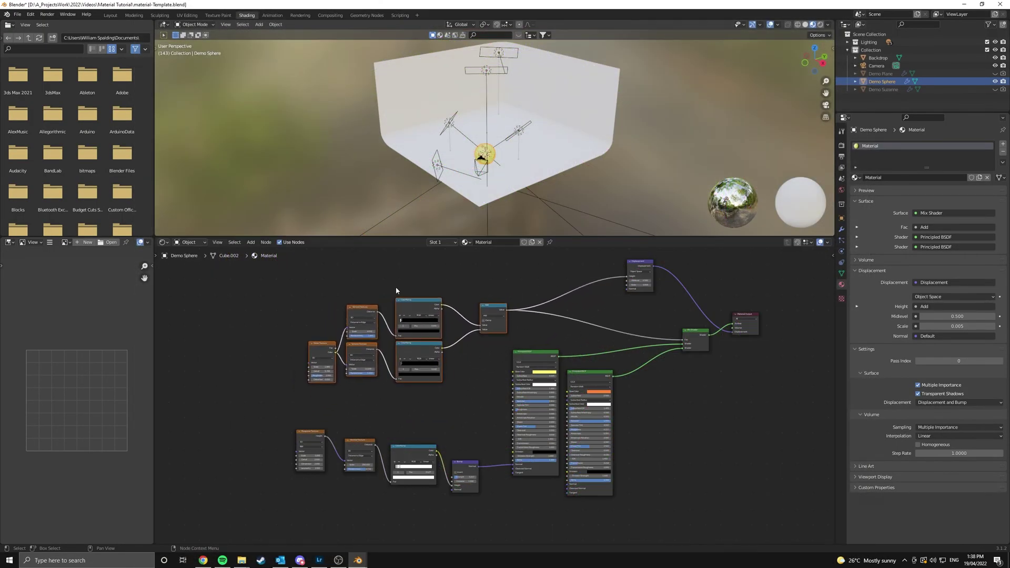
pyautogui.scroll(4, 484, 117)
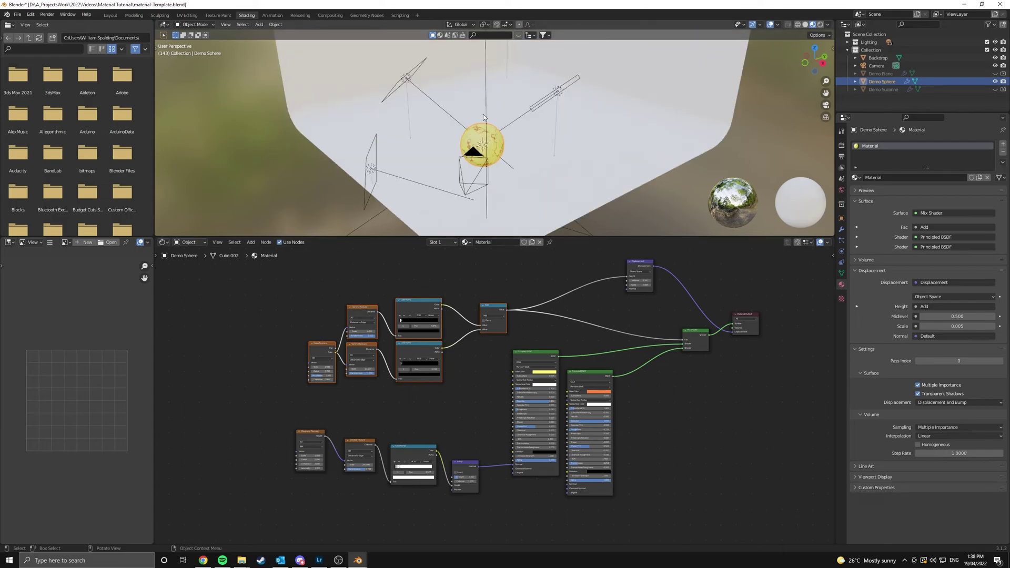
pyautogui.scroll(-4, 534, 131)
pyautogui.moveTo(535, 132); pyautogui.dragTo(552, 138, button='middle')
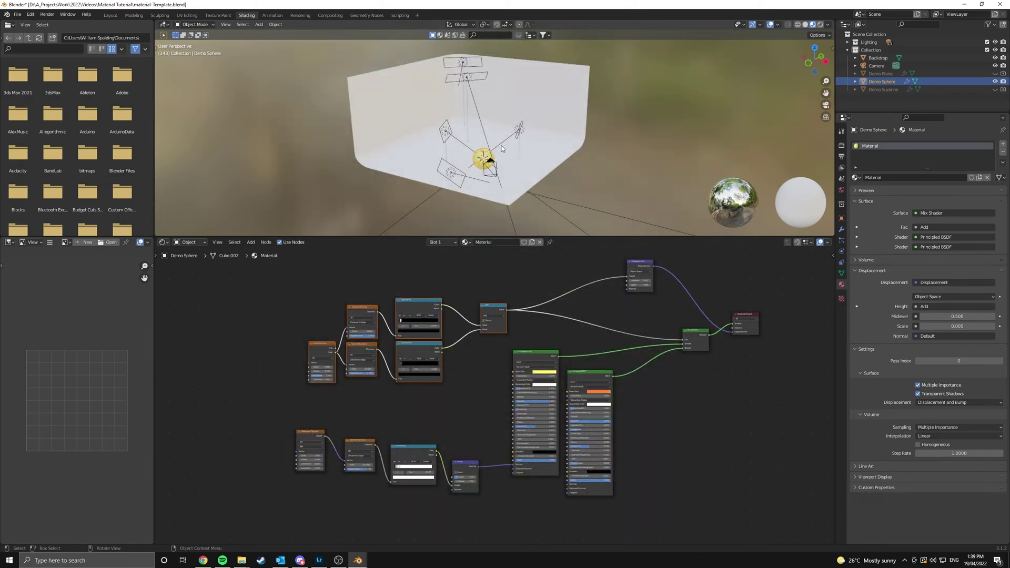
pyautogui.scroll(5, 452, 174)
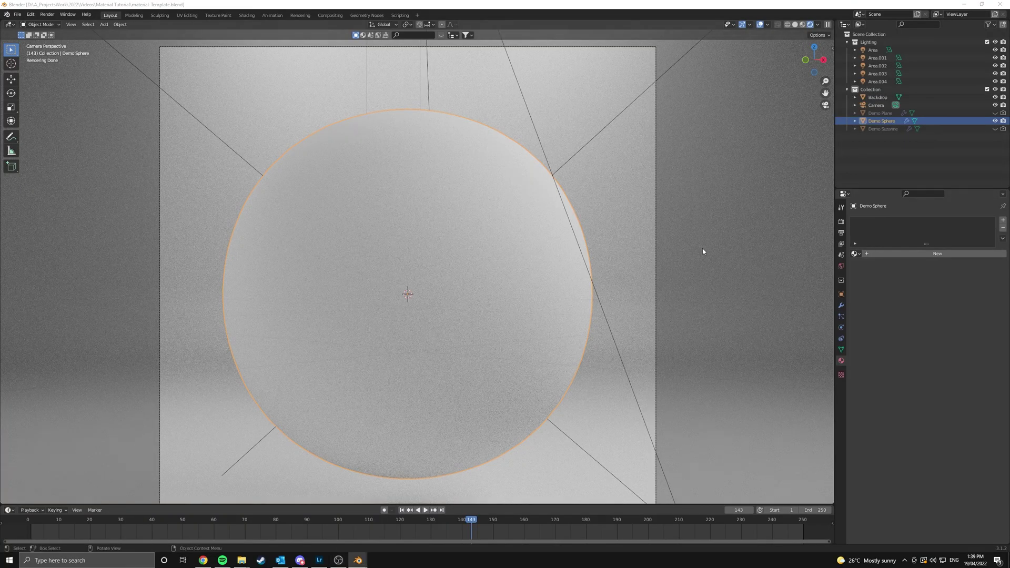
# Create a new material on the Demo Sphere and name it abstract.
pyautogui.scroll(-1, 508, 235)
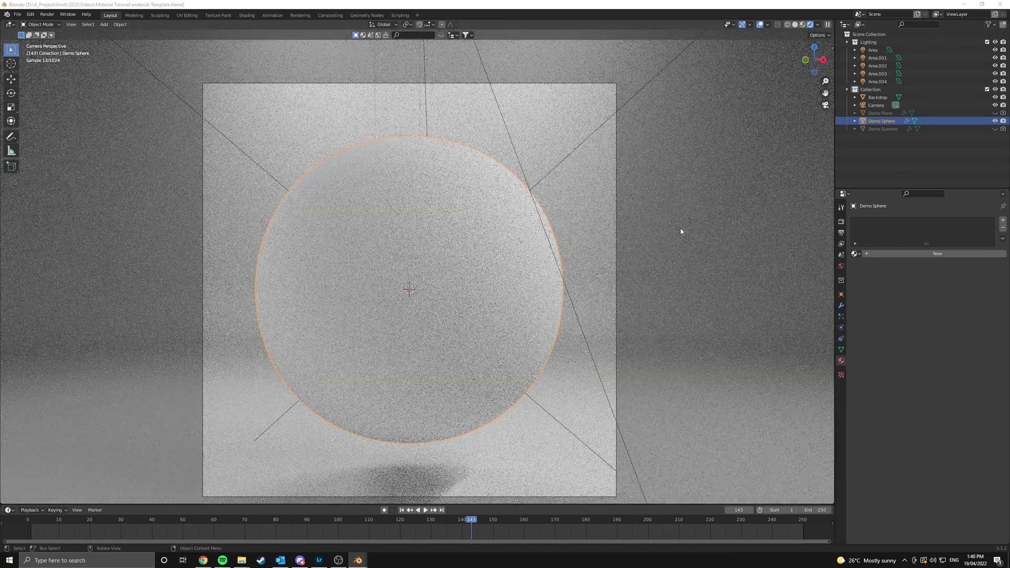
pyautogui.click(937, 254)
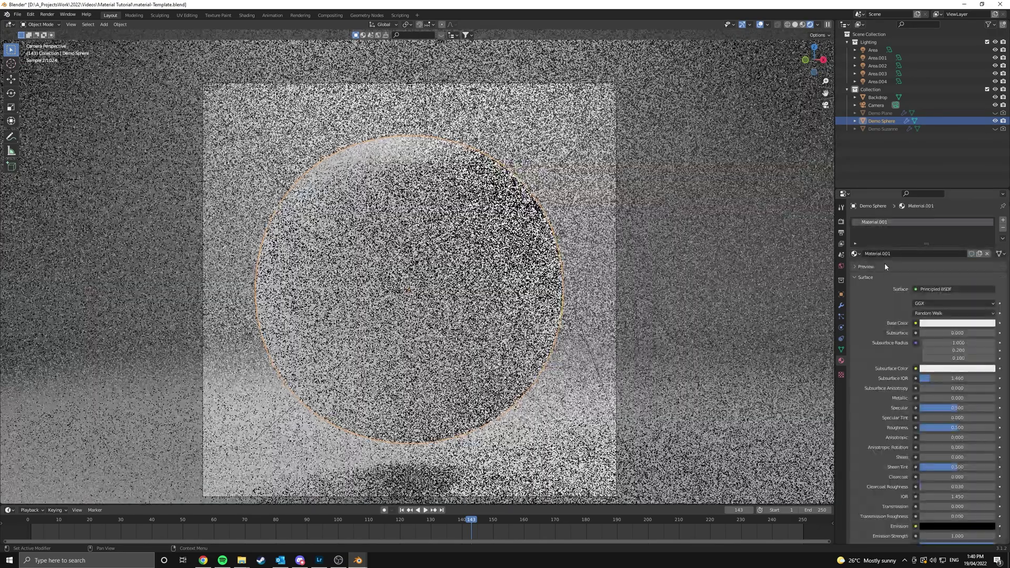
pyautogui.click(889, 255)
pyautogui.press('BackSpace')
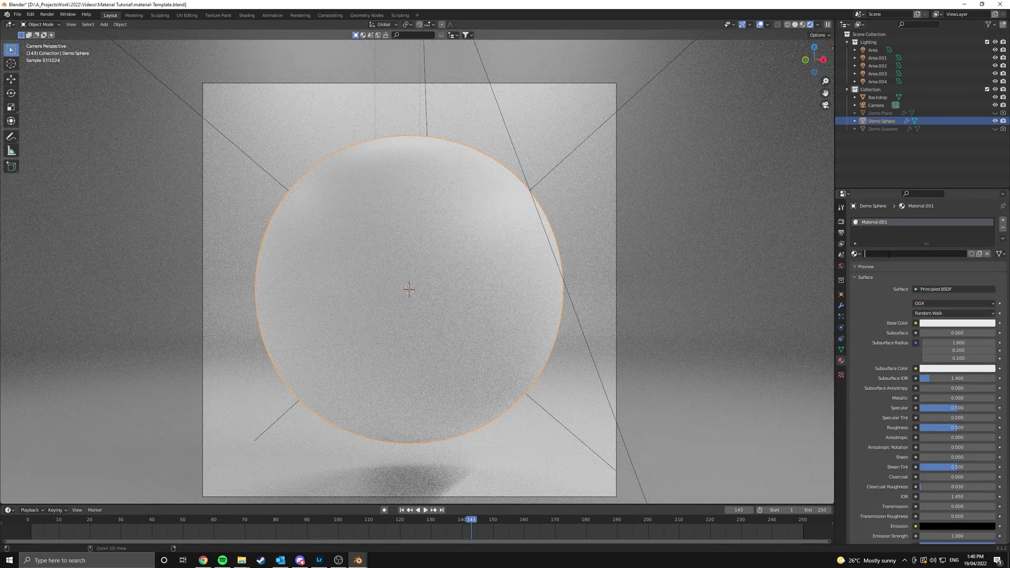
pyautogui.write('abstract')
pyautogui.press('Return')
# Set the material's surface displacement method to Displacement and Bump.
pyautogui.scroll(-5, 879, 308)
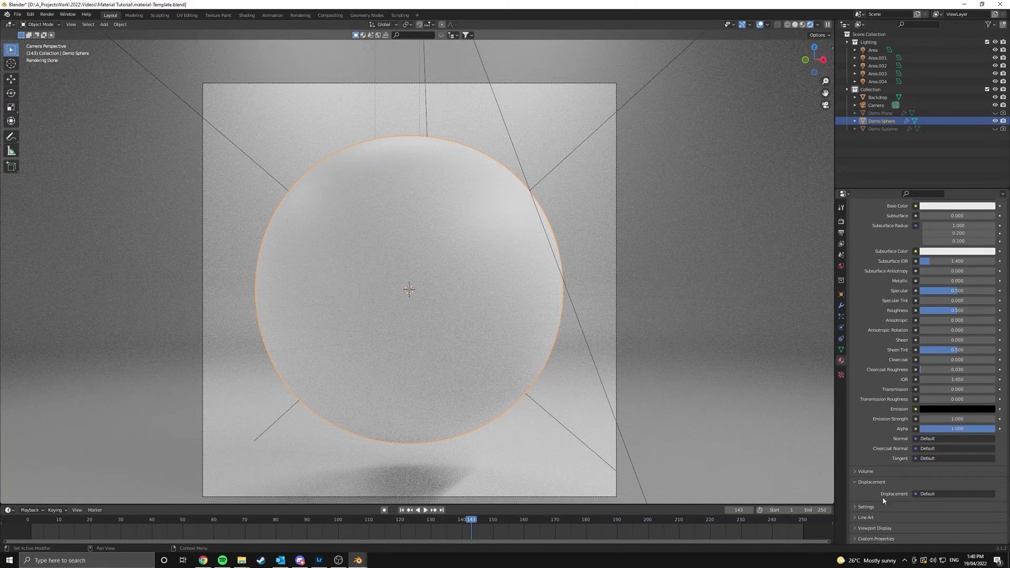
pyautogui.click(866, 507)
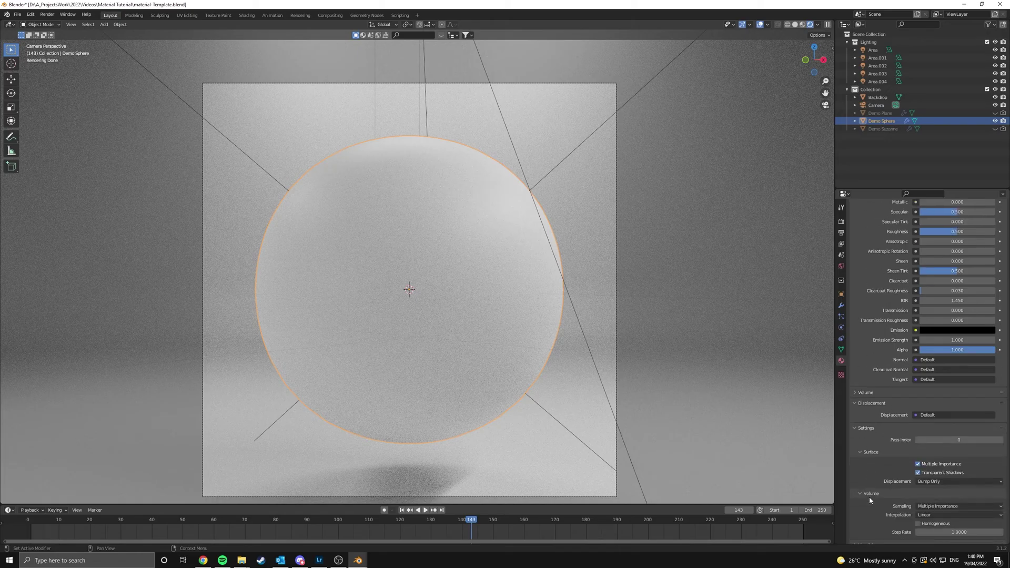
pyautogui.scroll(-4, 869, 497)
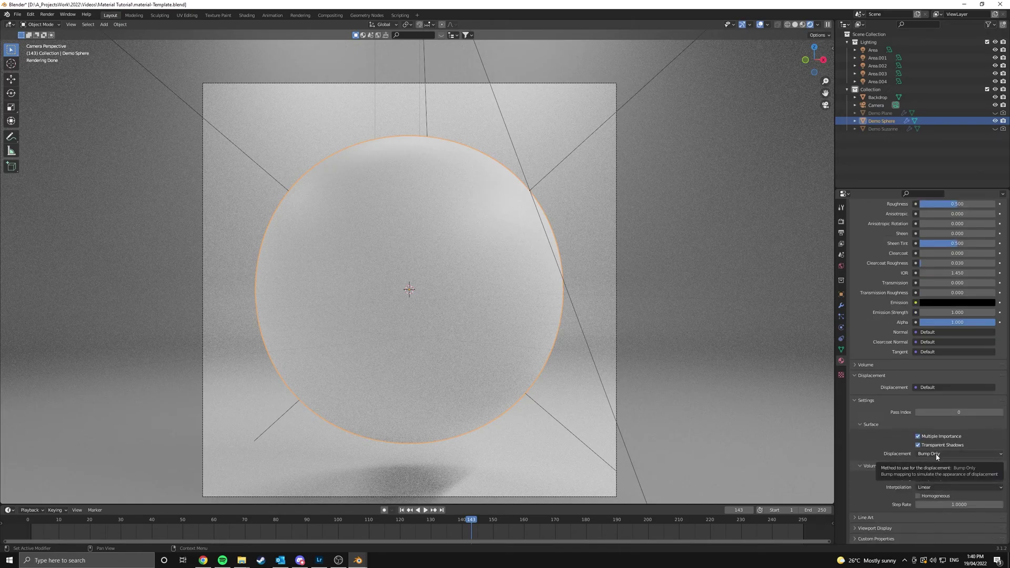
pyautogui.click(940, 454)
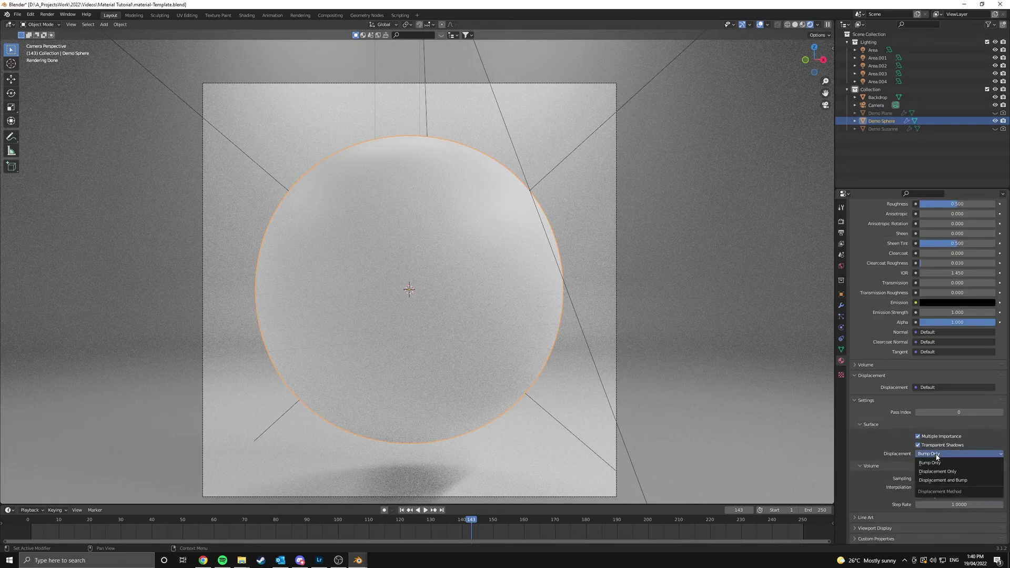
pyautogui.click(951, 480)
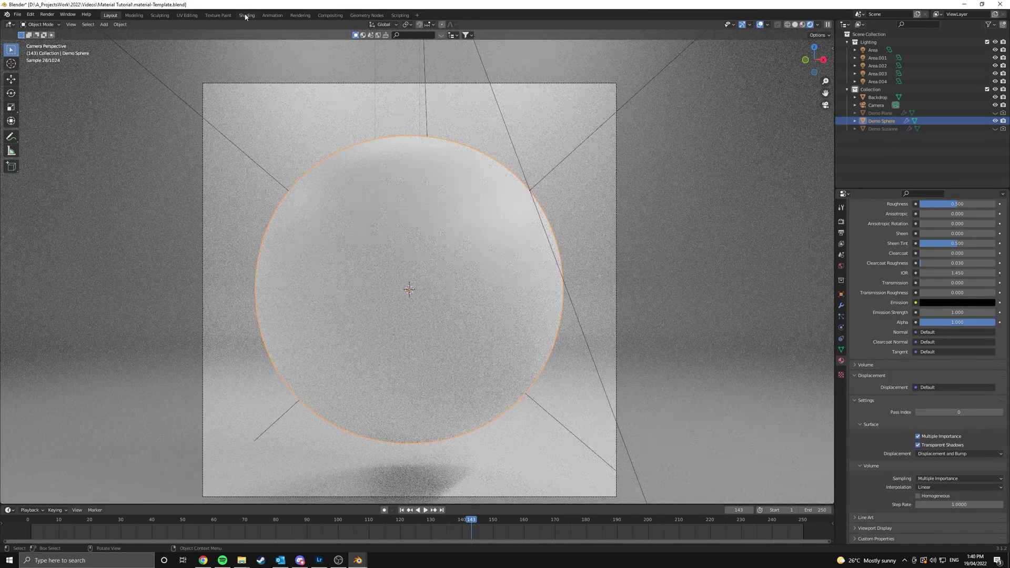
# Show the Demo Sphere's modifier stack and switch to the Shading workspace.
pyautogui.click(841, 307)
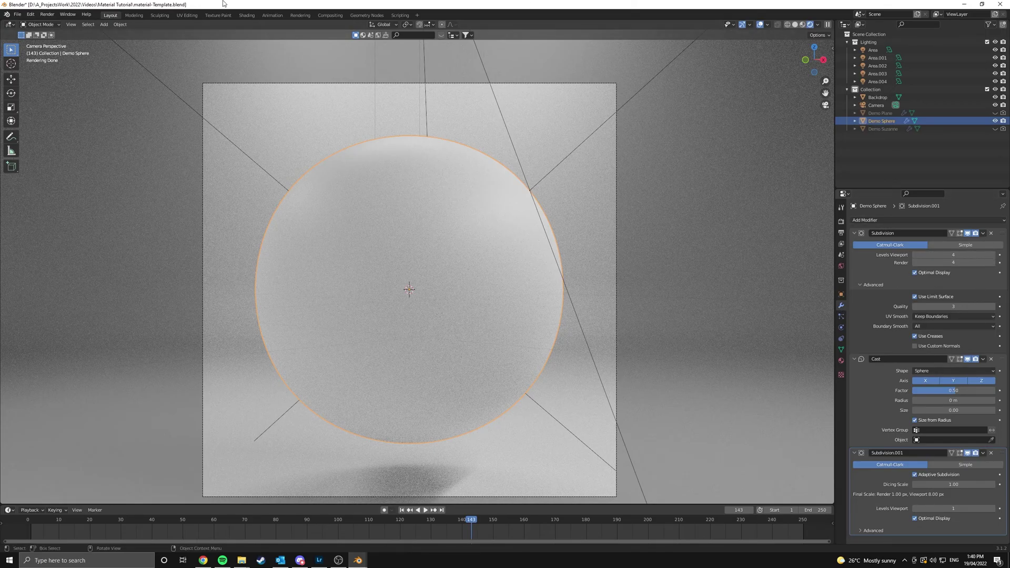
pyautogui.click(246, 15)
pyautogui.scroll(-5, 620, 286)
pyautogui.moveTo(581, 274); pyautogui.dragTo(529, 269, button='middle')
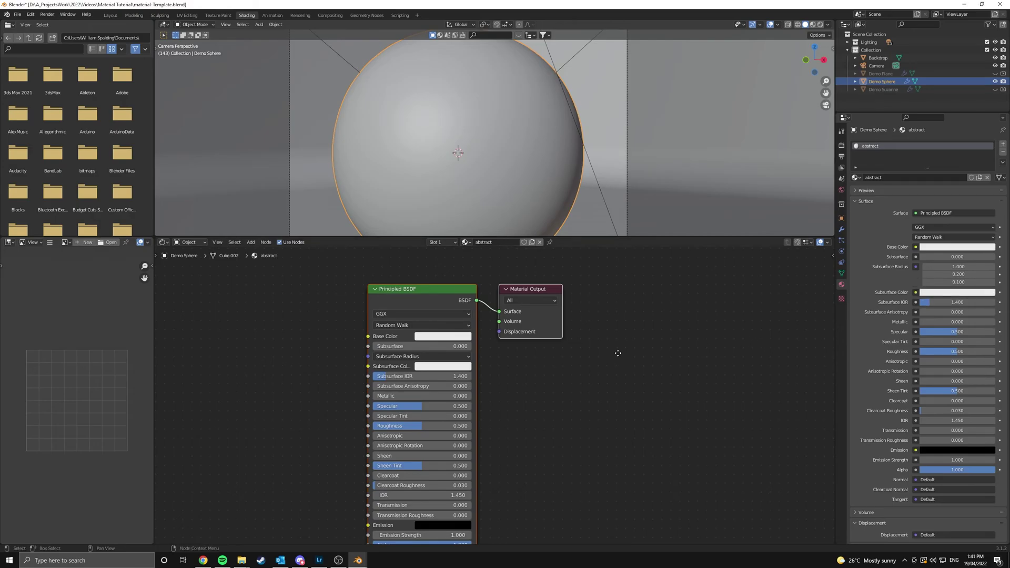
# Duplicate the Principled BSDF node and place the copy beside the original.
pyautogui.moveTo(618, 352); pyautogui.dragTo(692, 352, button='middle')
pyautogui.click(516, 302)
pyautogui.scroll(-6, 518, 302)
pyautogui.hotkey('shift', 'd')
pyautogui.click(428, 348)
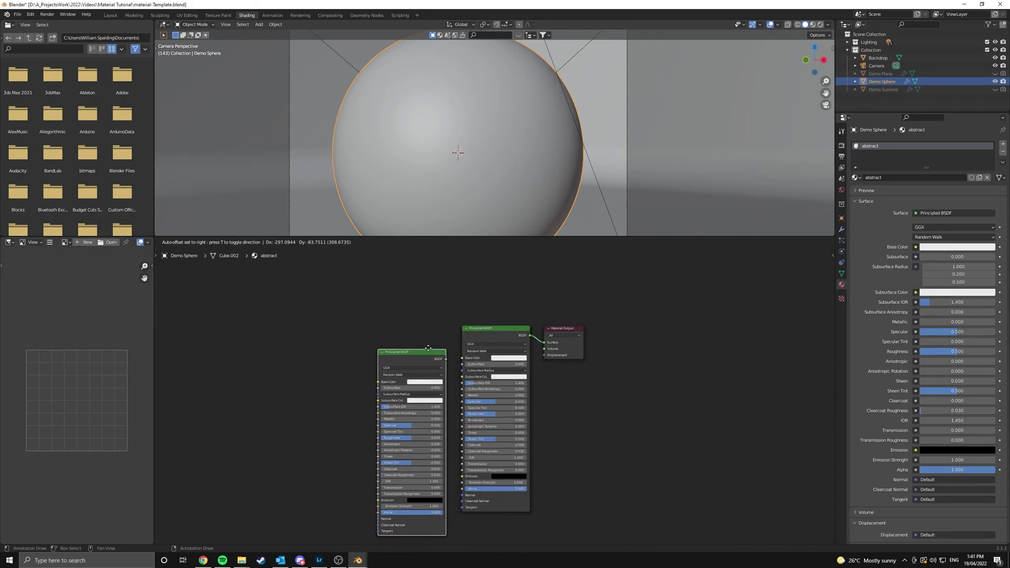
pyautogui.hotkey('shift', 'a')
pyautogui.click(579, 309)
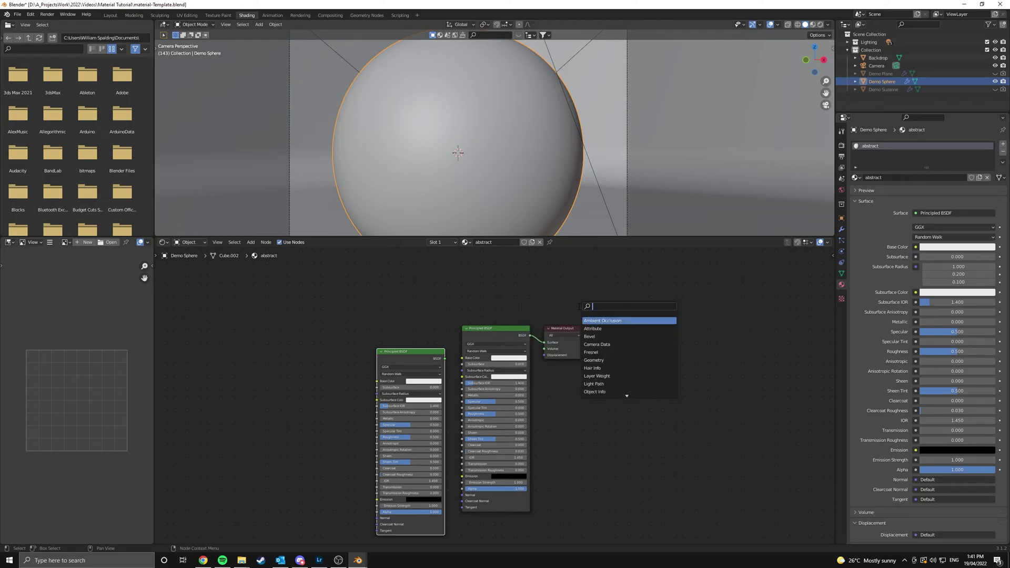
pyautogui.write('mix')
pyautogui.press('Return')
pyautogui.press('Escape')
# Insert a Mix Shader node on the link between the Principled BSDF and the Material Output.
pyautogui.hotkey('shift', 'a')
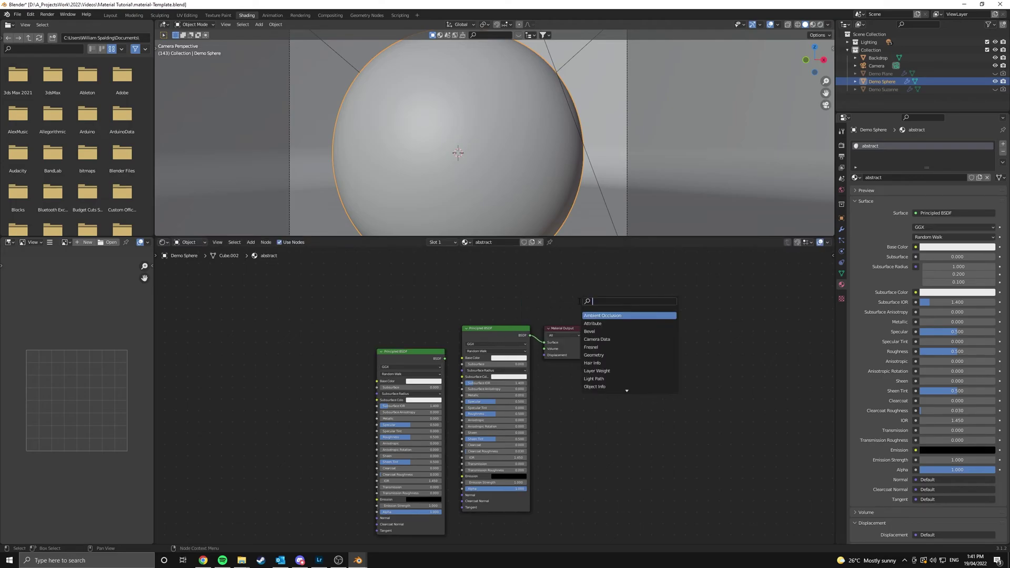
pyautogui.click(579, 309)
pyautogui.write('mix')
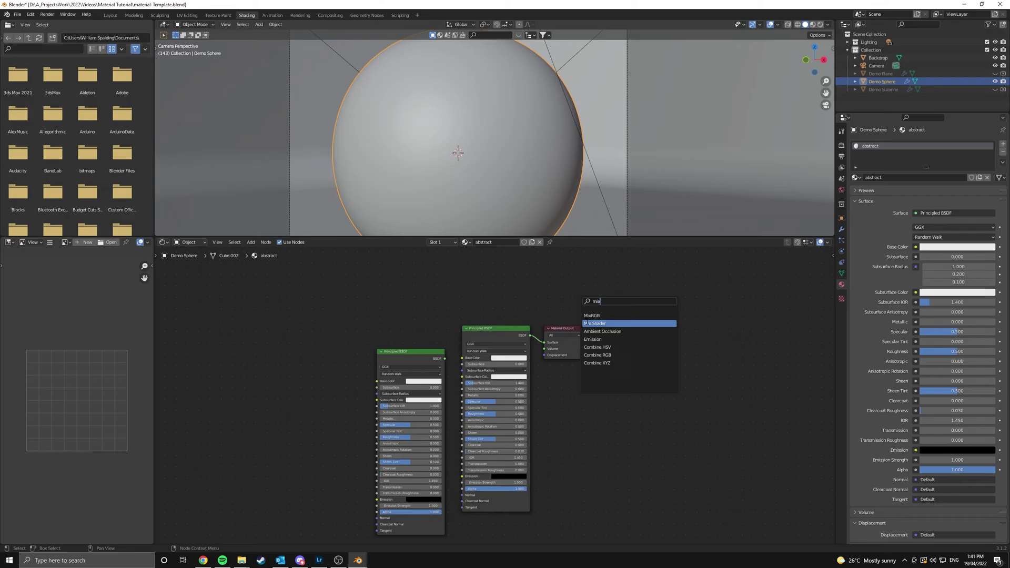
pyautogui.click(595, 323)
pyautogui.click(542, 331)
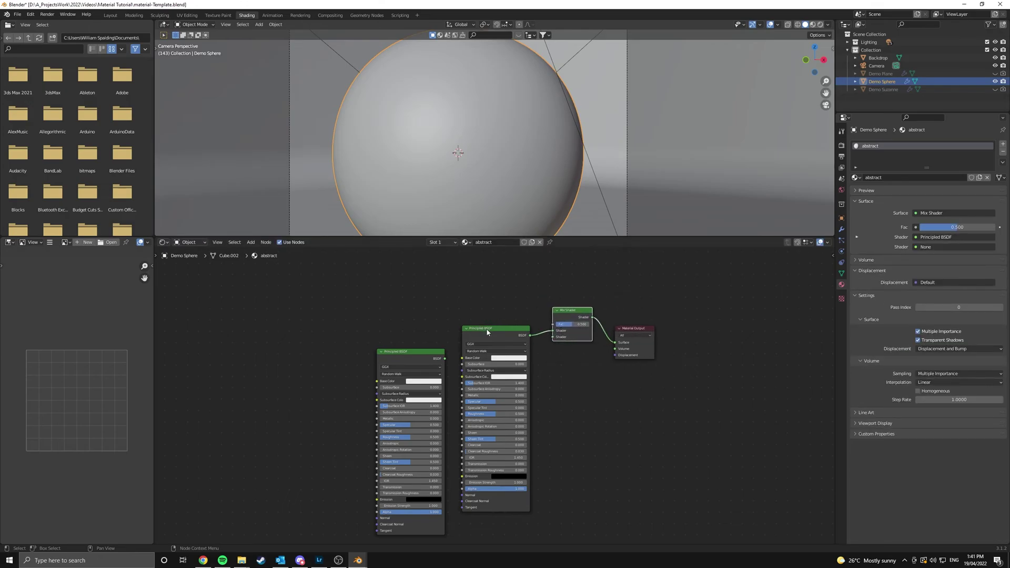
# Rearrange the two Principled BSDF nodes and connect the duplicate to the Mix Shader's second Shader input.
pyautogui.moveTo(487, 332); pyautogui.dragTo(307, 327)
pyautogui.moveTo(445, 359); pyautogui.dragTo(553, 337)
pyautogui.moveTo(476, 352); pyautogui.dragTo(628, 373, button='middle')
pyautogui.moveTo(473, 354); pyautogui.dragTo(481, 366)
# Add a Math node above the Principled BSDF nodes and connect its Value output to the Mix Shader's Fac.
pyautogui.moveTo(515, 341); pyautogui.dragTo(403, 375, button='middle')
pyautogui.scroll(6, 450, 364)
pyautogui.moveTo(579, 341); pyautogui.dragTo(595, 394, button='middle')
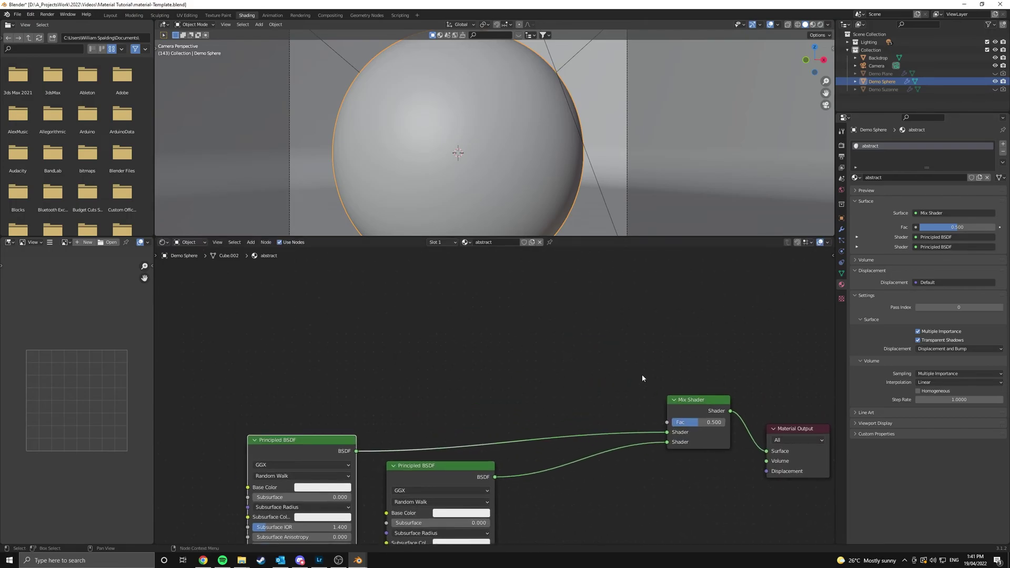
pyautogui.hotkey('shift', 'a')
pyautogui.click(511, 327)
pyautogui.write('mi')
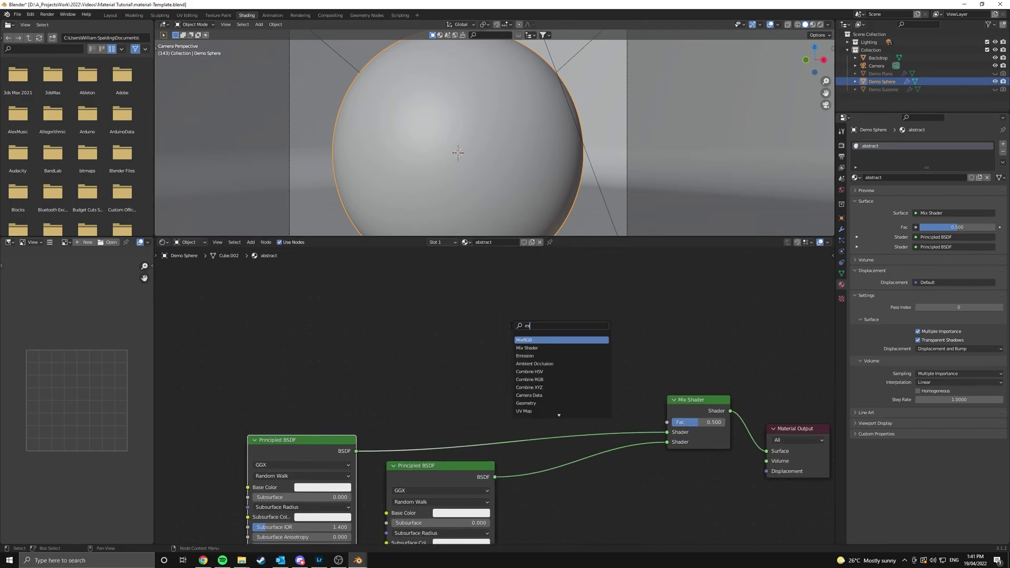
pyautogui.write('ath')
pyautogui.press('Return')
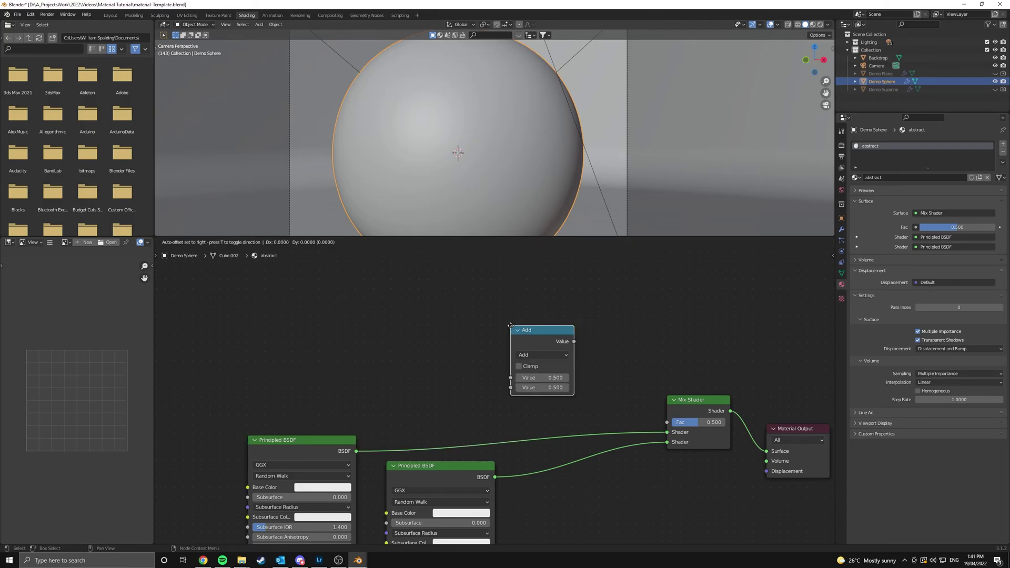
pyautogui.click(412, 332)
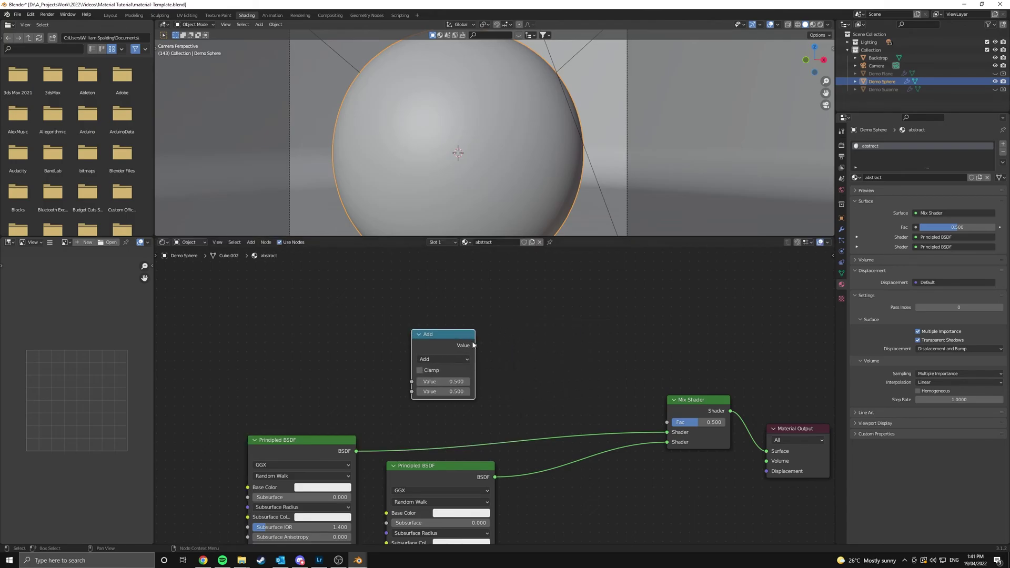
pyautogui.moveTo(475, 345); pyautogui.dragTo(667, 422)
# Move the Add math node farther from the Mix Shader, above the first Principled BSDF node.
pyautogui.scroll(-1, 461, 333)
pyautogui.moveTo(460, 333); pyautogui.dragTo(643, 367, button='middle')
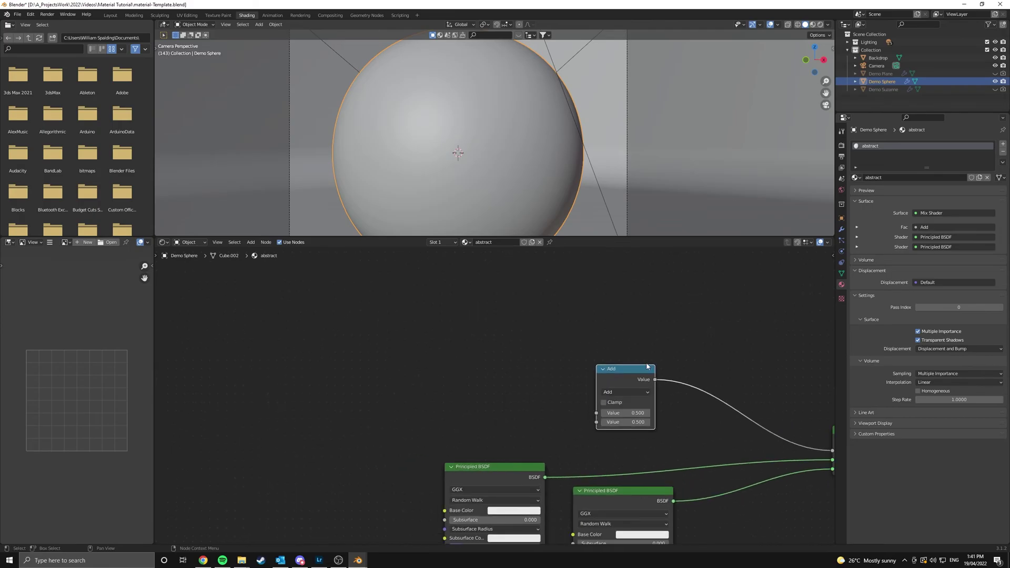
pyautogui.moveTo(428, 324); pyautogui.dragTo(581, 328, button='middle')
pyautogui.moveTo(763, 372); pyautogui.dragTo(611, 350)
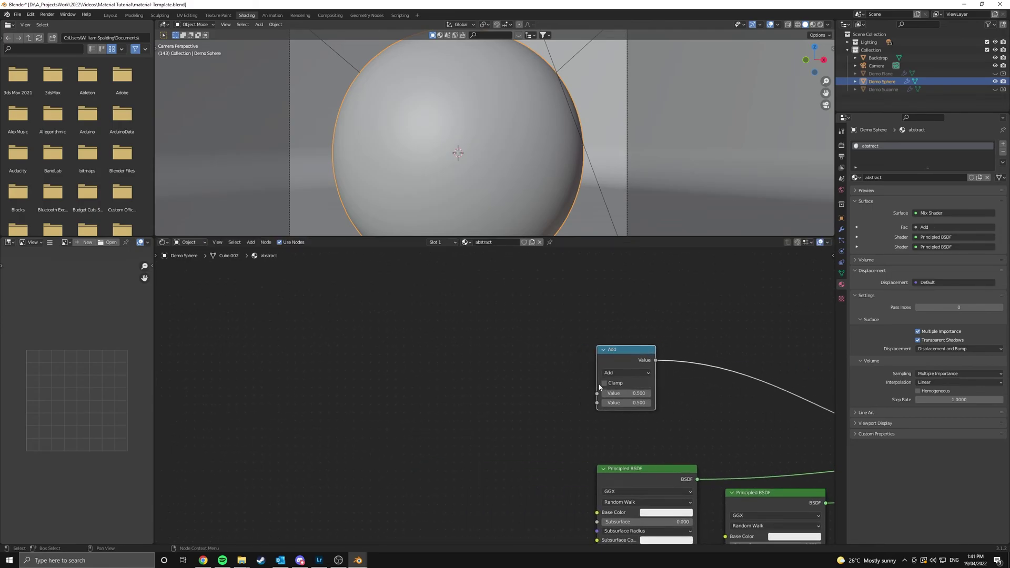
# Add a ColorRamp node before the Add node and place a duplicate ColorRamp directly below it.
pyautogui.moveTo(547, 373); pyautogui.dragTo(561, 358, button='middle')
pyautogui.hotkey('shift', 'a')
pyautogui.click(561, 359)
pyautogui.write('col')
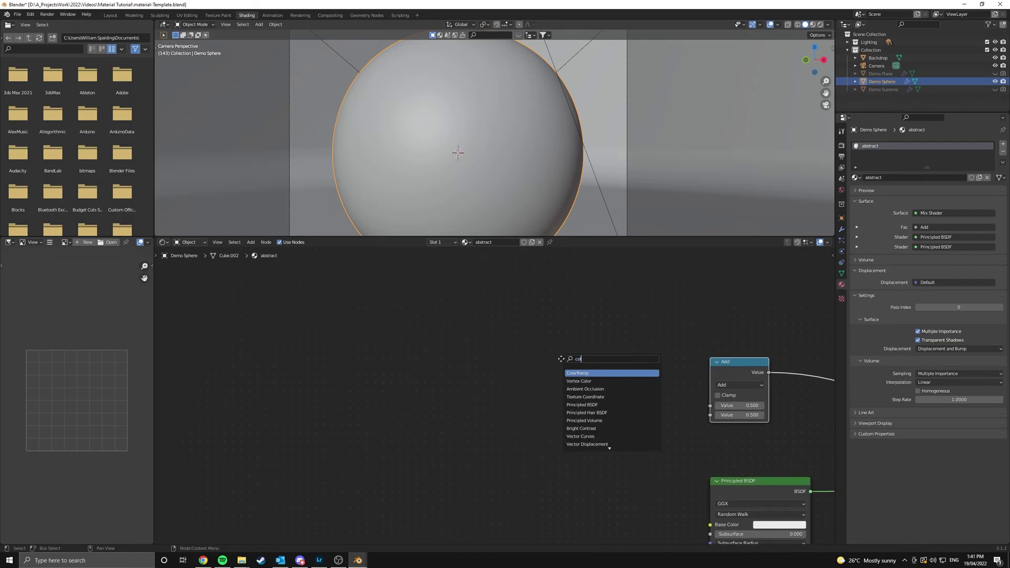
pyautogui.press('Return')
pyautogui.click(561, 301)
pyautogui.hotkey('shift', 'd')
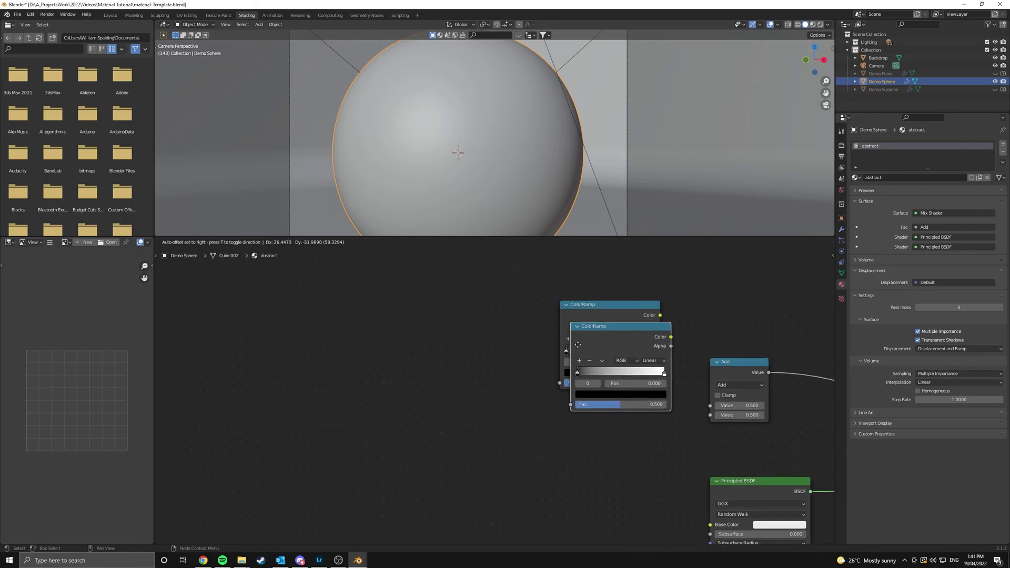
pyautogui.click(553, 398)
# Add a Voronoi Texture node before the upper ColorRamp and widen the node slightly.
pyautogui.hotkey('shift', 'a')
pyautogui.write('vorr')
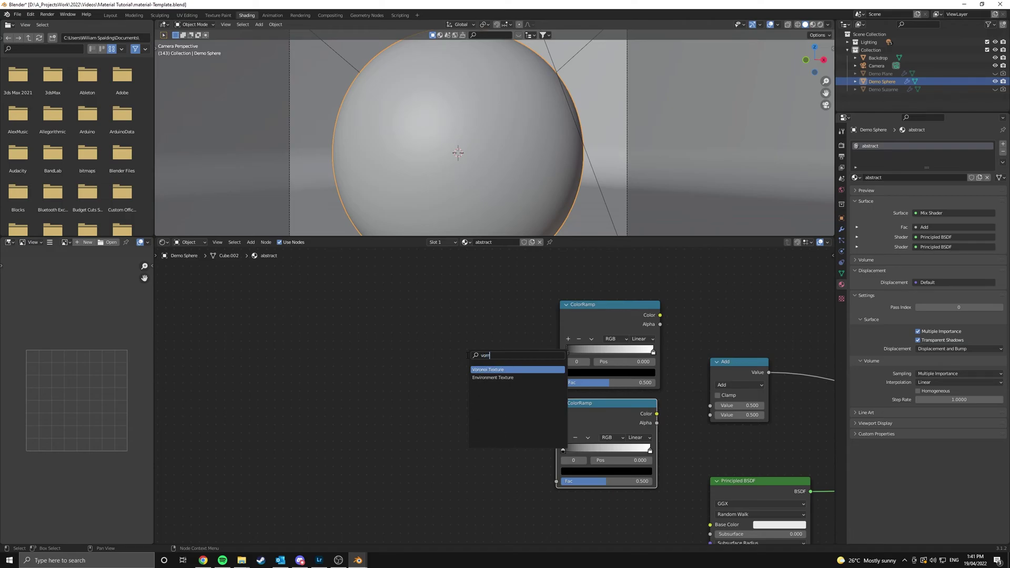
pyautogui.press('Return')
pyautogui.click(417, 310)
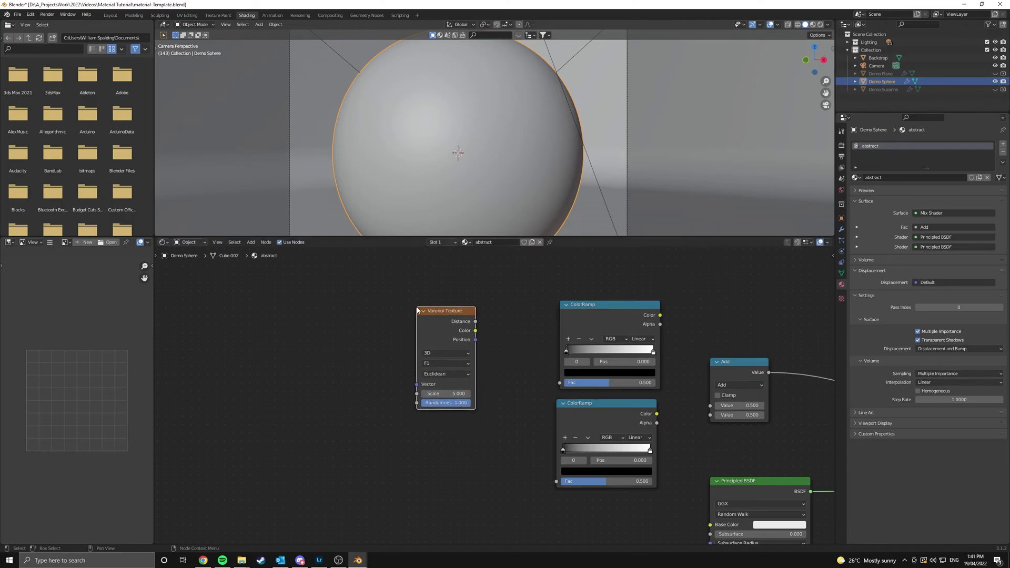
pyautogui.moveTo(476, 314); pyautogui.dragTo(492, 312)
pyautogui.click(474, 306)
pyautogui.click(475, 311)
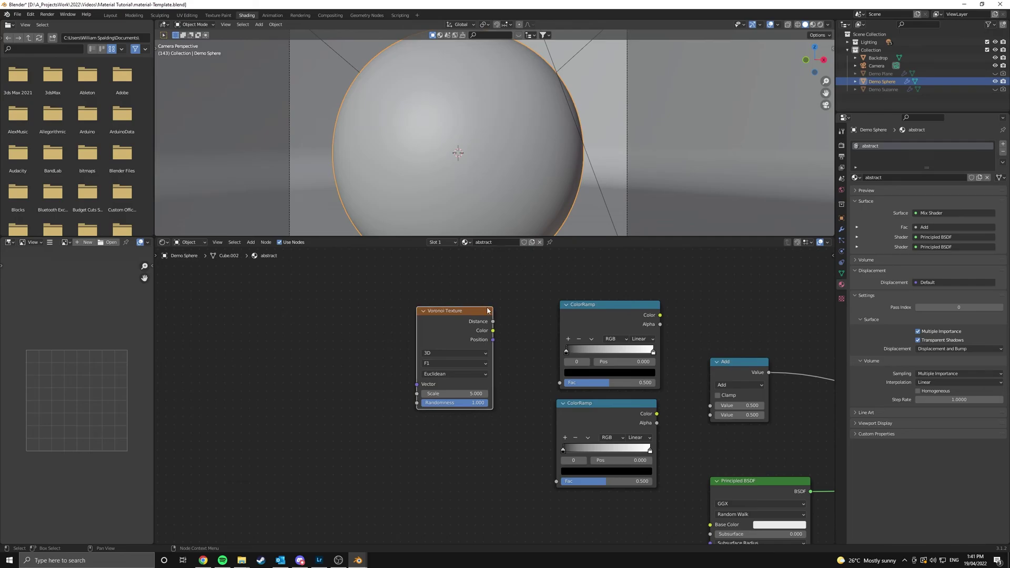
# Duplicate the Voronoi Texture below the original and connect the original's Distance output to the upper ColorRamp's Fac.
pyautogui.moveTo(491, 339); pyautogui.dragTo(513, 360, button='middle')
pyautogui.hotkey('shift', 'd')
pyautogui.click(460, 412)
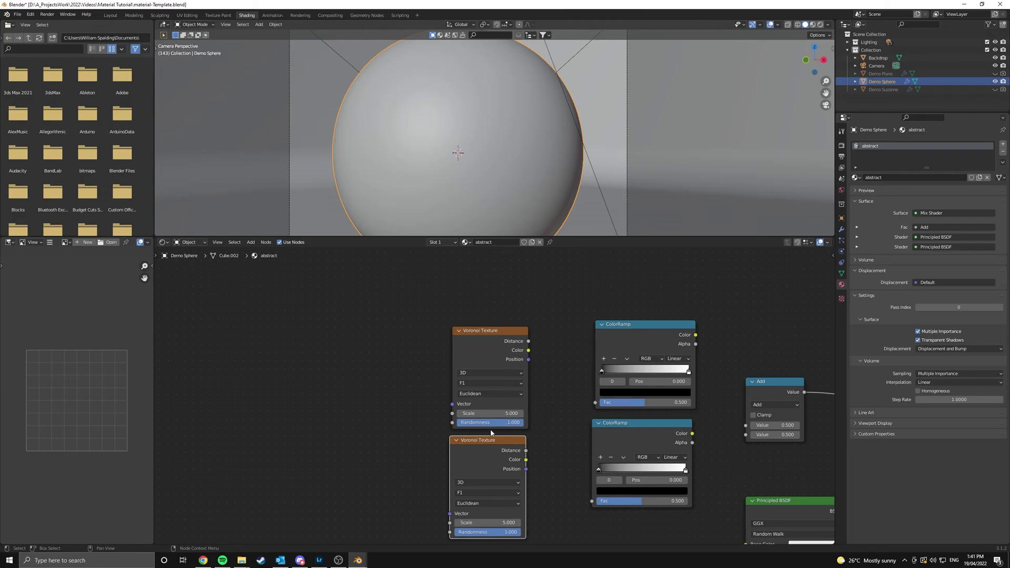
pyautogui.moveTo(470, 455)
pyautogui.mouseDown()
pyautogui.moveTo(506, 458)
pyautogui.moveTo(464, 459)
pyautogui.mouseUp()
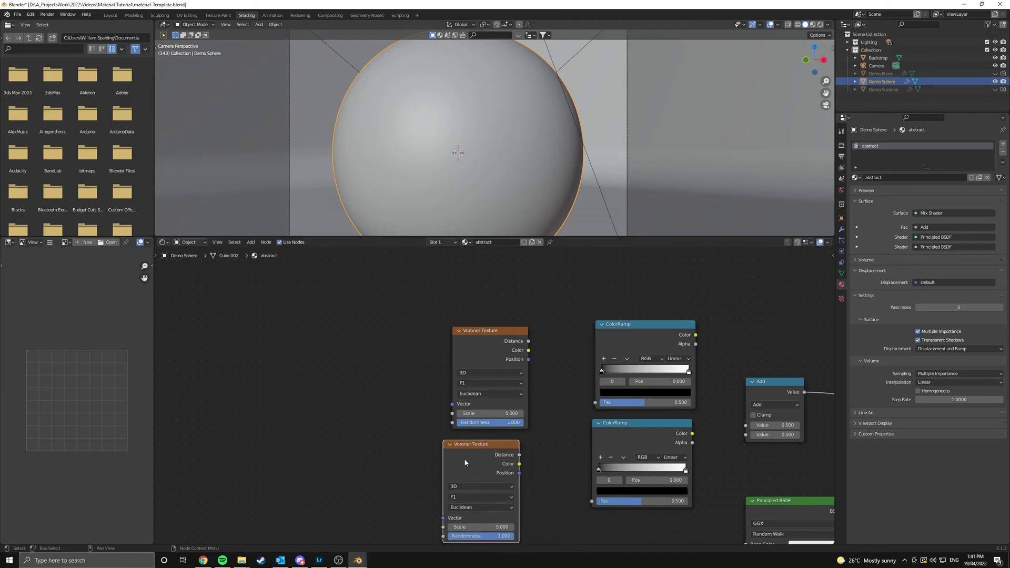
pyautogui.moveTo(528, 414); pyautogui.dragTo(467, 442, button='middle')
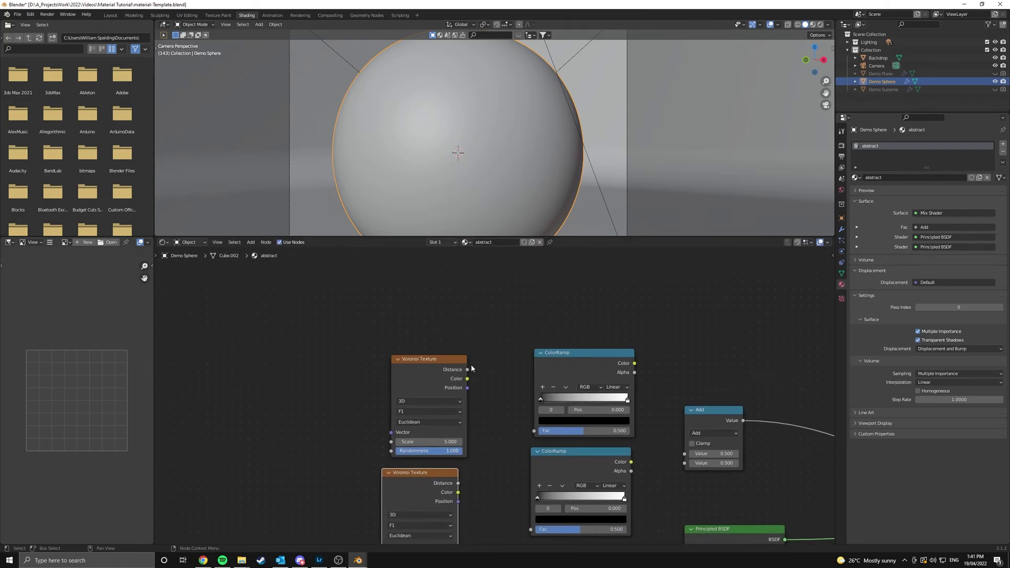
pyautogui.moveTo(467, 370); pyautogui.dragTo(532, 430)
# Set the upper Voronoi Texture's feature output to Distance to Edge.
pyautogui.moveTo(458, 410); pyautogui.dragTo(499, 401, button='middle')
pyautogui.scroll(1, 499, 402)
pyautogui.scroll(1, 499, 402)
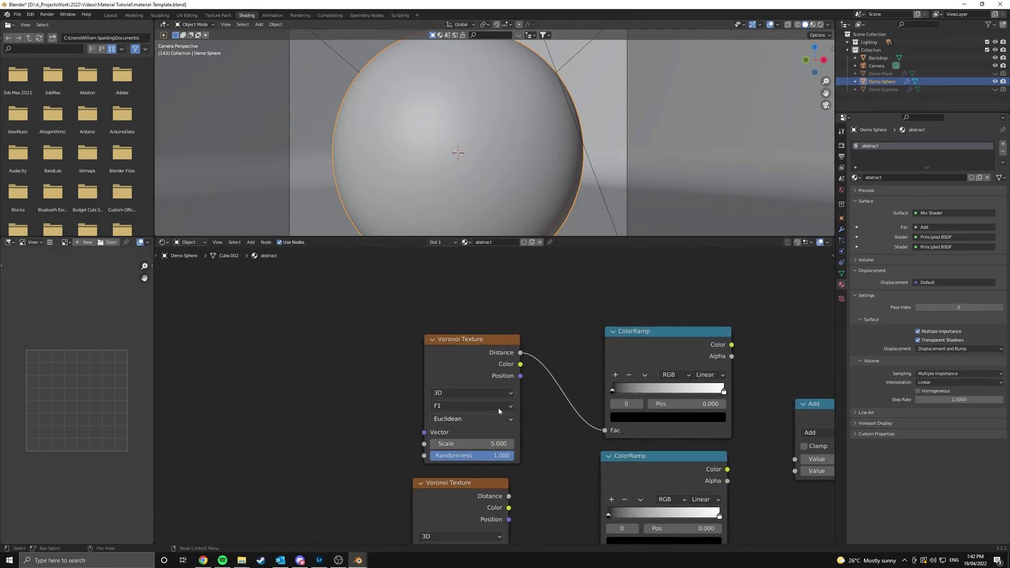
pyautogui.click(495, 406)
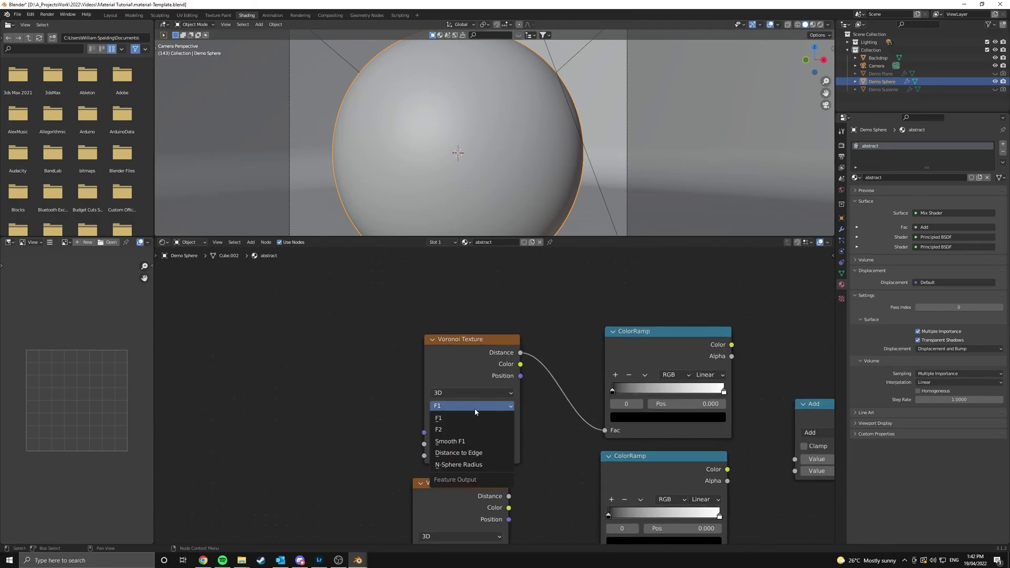
pyautogui.click(489, 453)
pyautogui.moveTo(534, 385); pyautogui.dragTo(609, 373, button='middle')
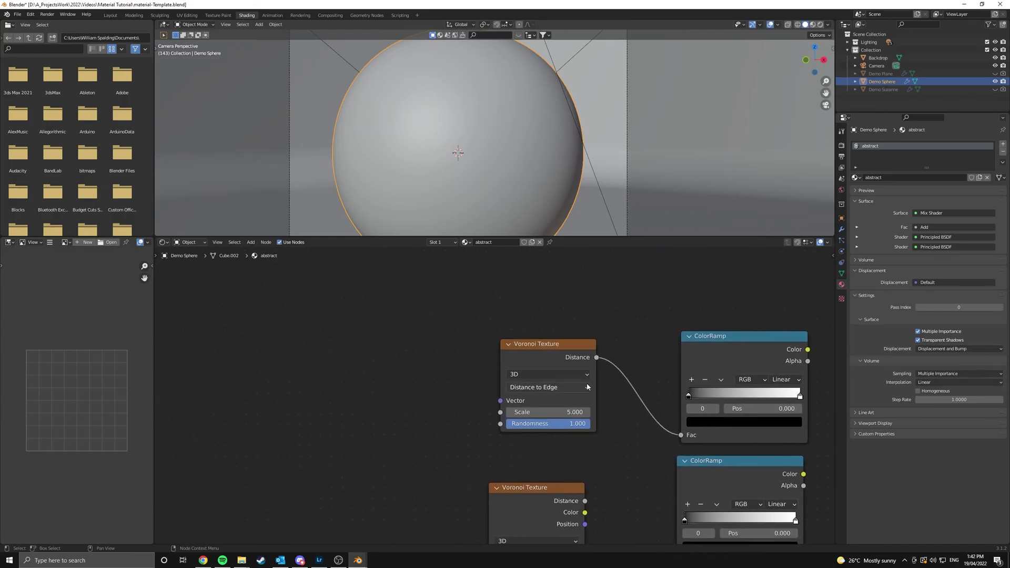
# Add a Noise Texture node before the upper Voronoi Texture.
pyautogui.moveTo(439, 404); pyautogui.dragTo(465, 402, button='middle')
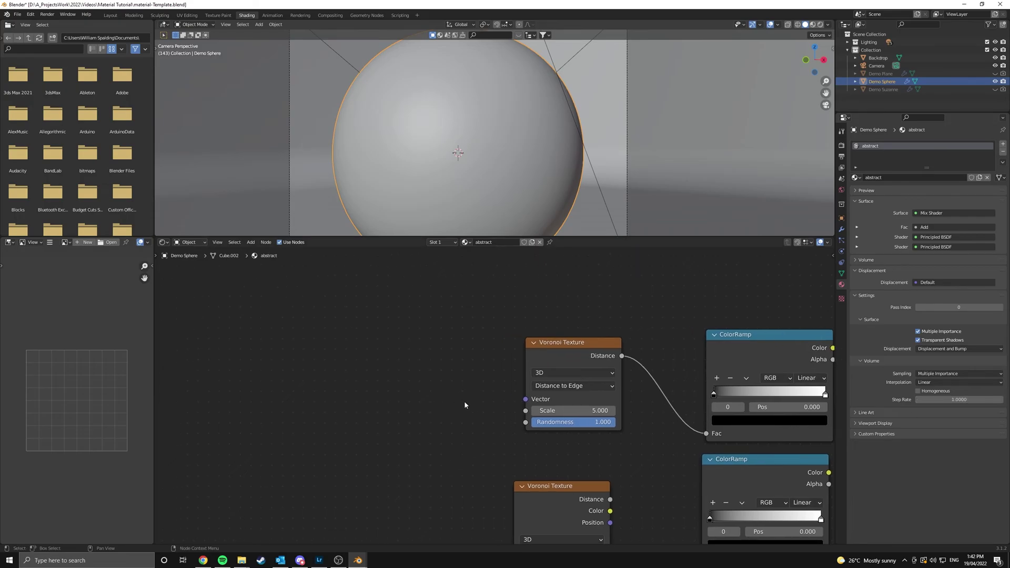
pyautogui.hotkey('shift', 'a')
pyautogui.write('nois')
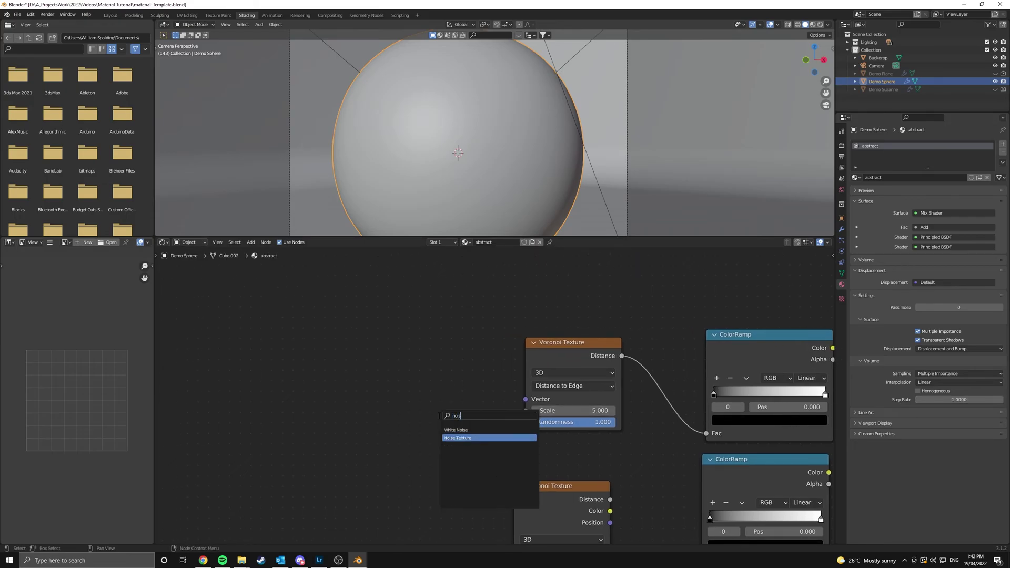
pyautogui.click(458, 438)
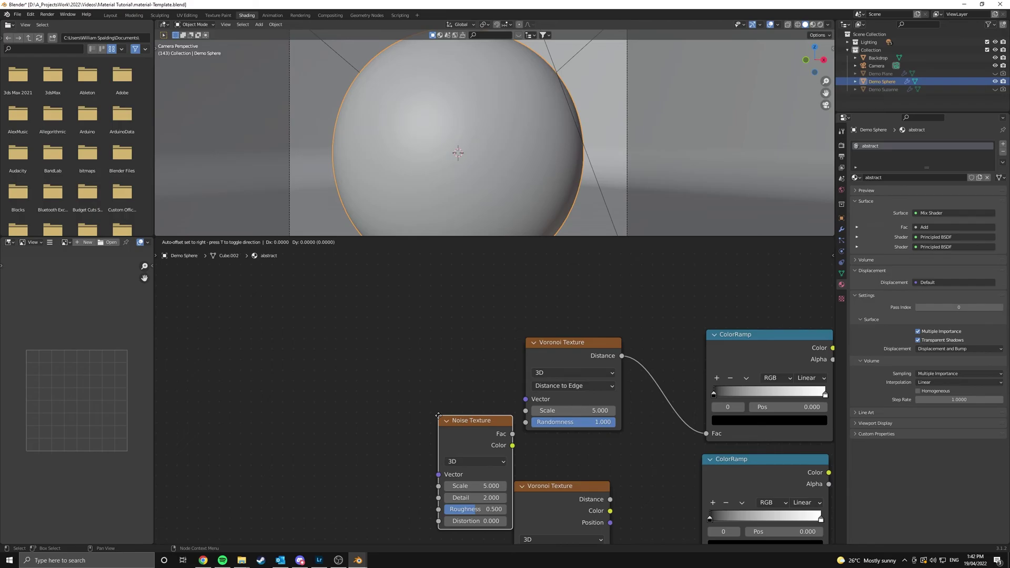
pyautogui.click(418, 406)
# Switch the viewport to Material Preview, preview the upper Voronoi Texture, and connect the Noise Texture's Color to its Vector.
pyautogui.press('z')
pyautogui.click(513, 211)
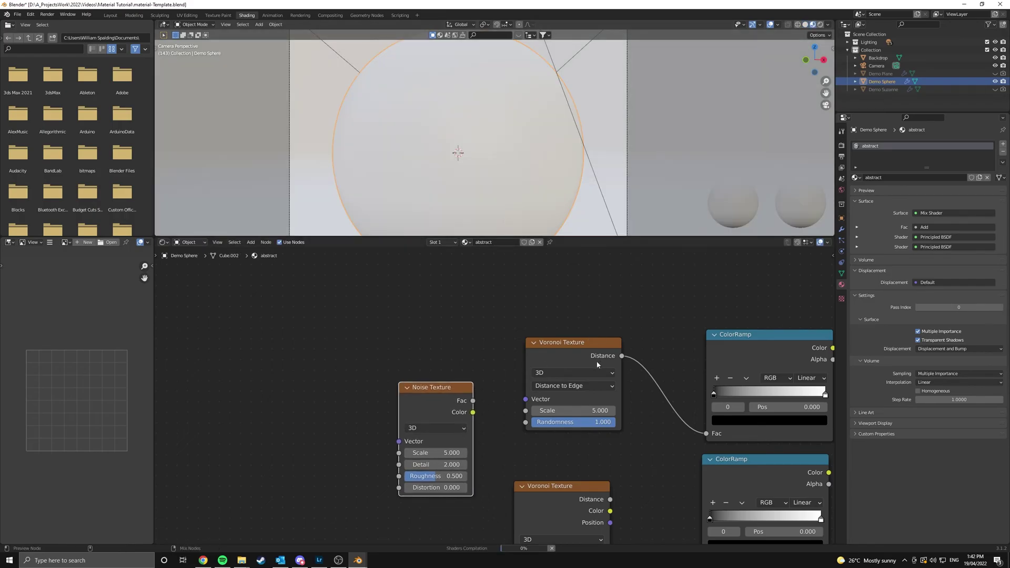
pyautogui.keyDown('ctrl'); pyautogui.keyDown('shift'); pyautogui.click(485, 433); pyautogui.keyUp('shift'); pyautogui.keyUp('ctrl')
pyautogui.moveTo(472, 412); pyautogui.dragTo(526, 399)
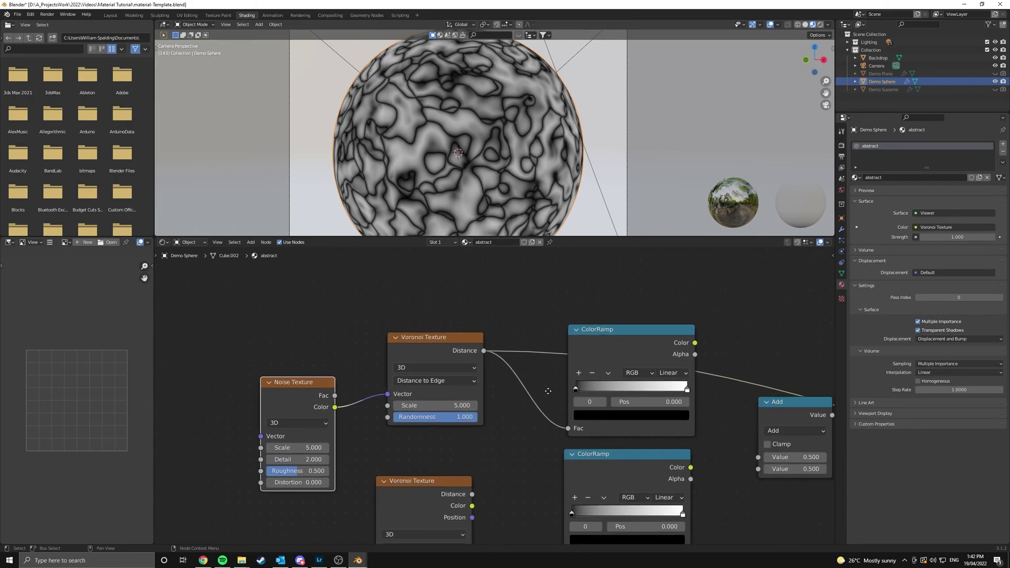
# Set the upper Voronoi Texture's Scale to 3.
pyautogui.moveTo(686, 399); pyautogui.dragTo(557, 386, button='middle')
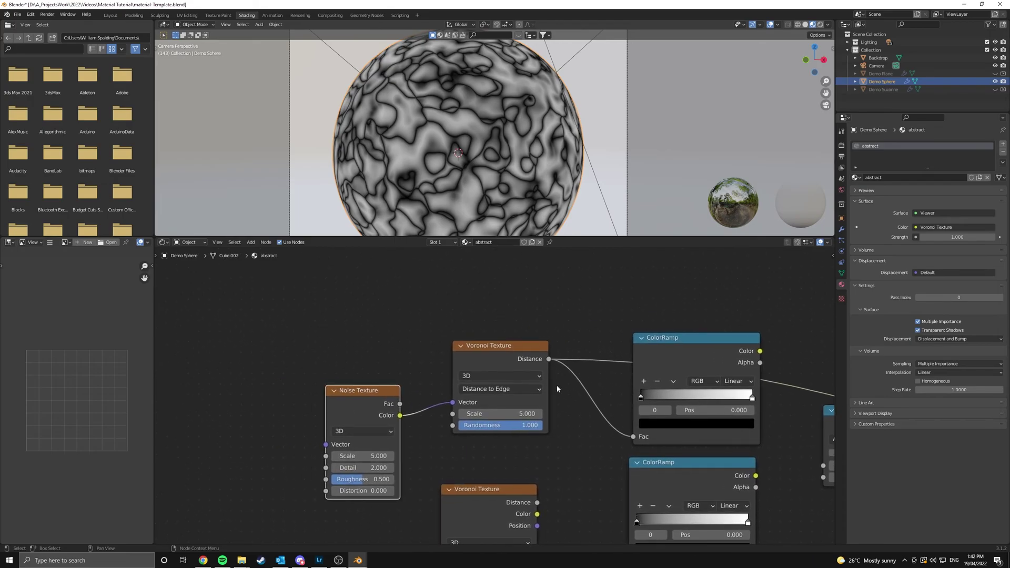
pyautogui.scroll(3, 485, 376)
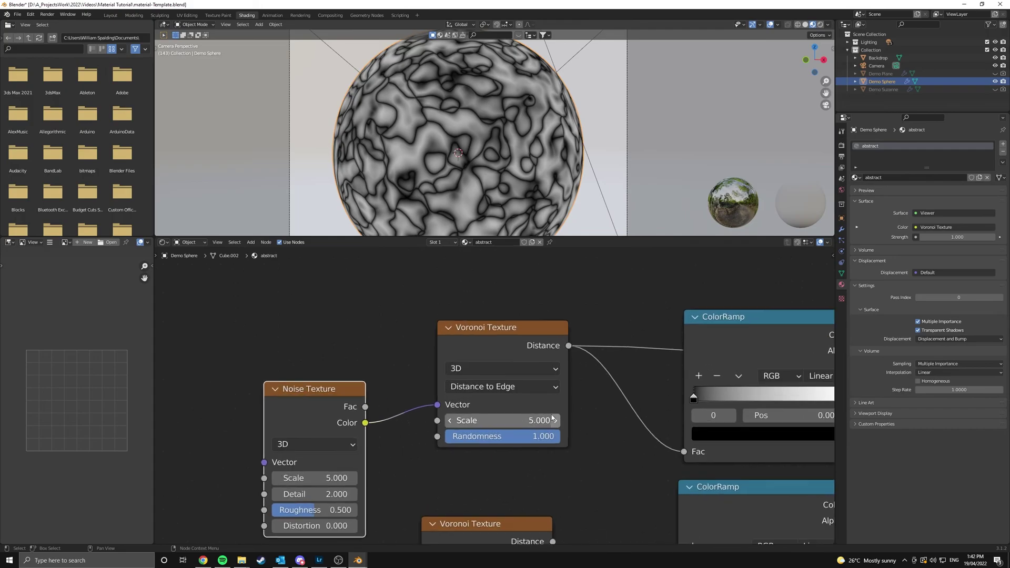
pyautogui.click(497, 422)
pyautogui.write('3')
pyautogui.press('Return')
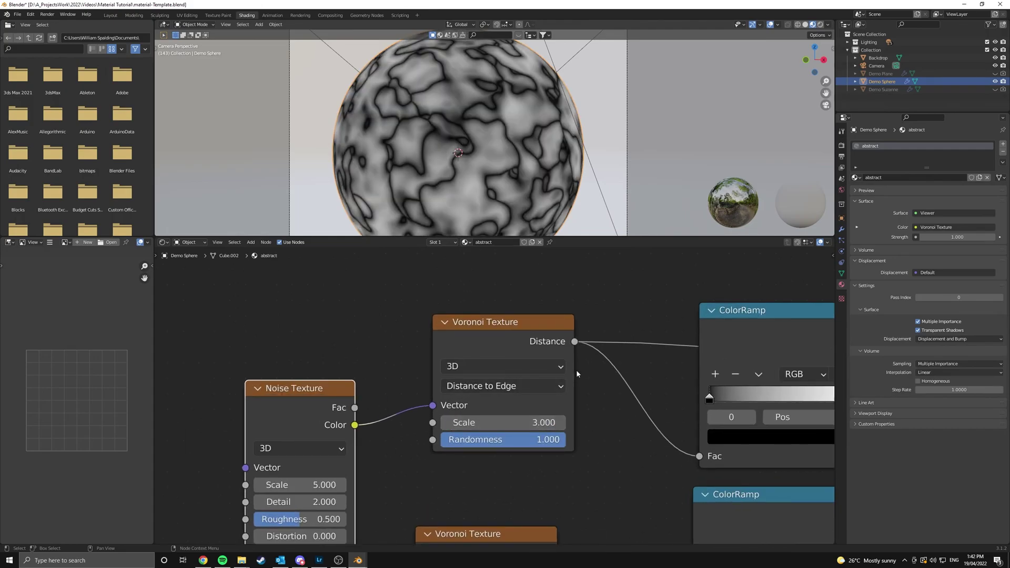
# Invert the upper ColorRamp by placing the white stop at 0 and the black stop at 0.068.
pyautogui.moveTo(576, 370); pyautogui.dragTo(457, 361, button='middle')
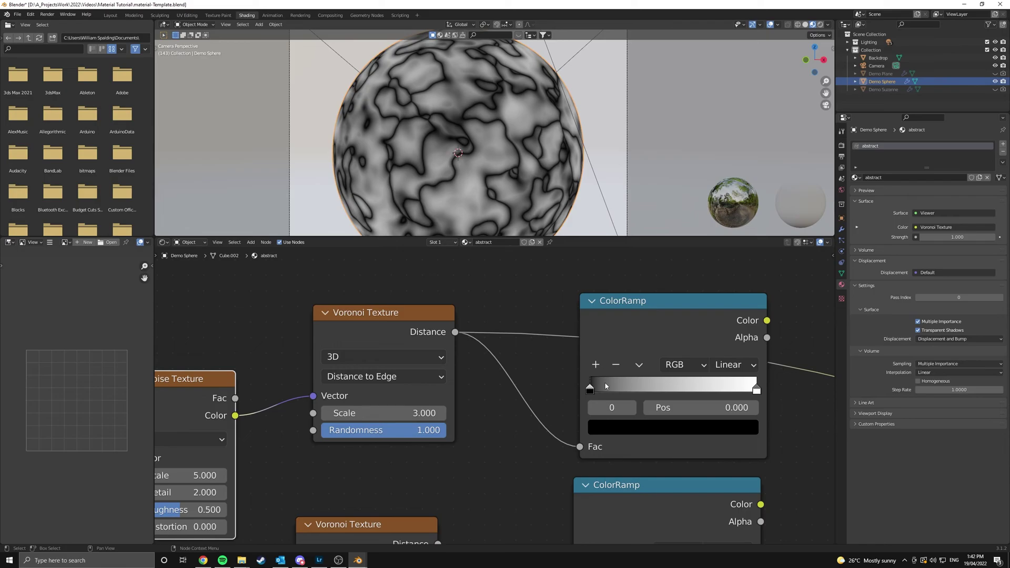
pyautogui.moveTo(590, 389); pyautogui.dragTo(603, 390)
pyautogui.moveTo(755, 390); pyautogui.dragTo(601, 388)
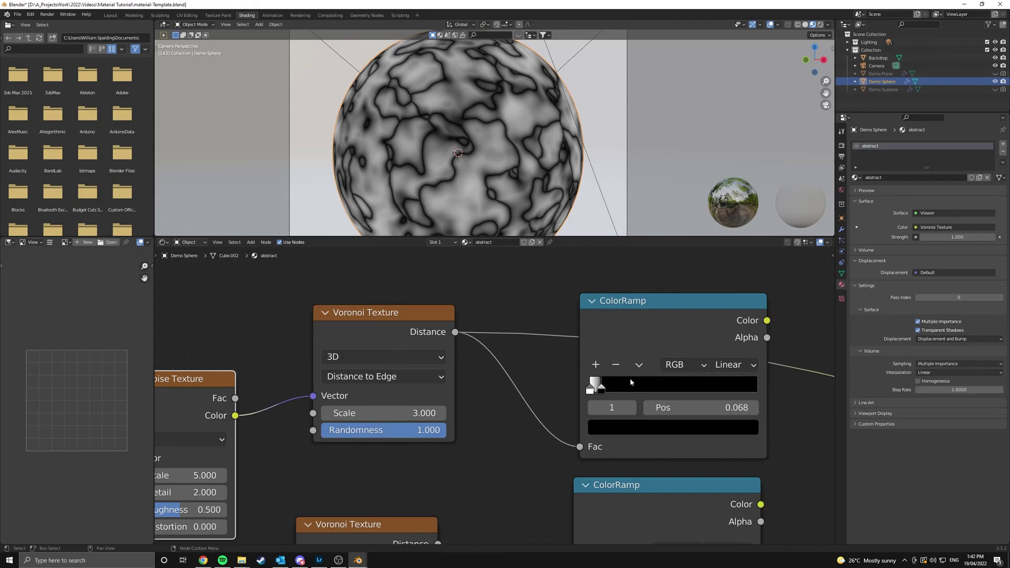
# Preview the upper ColorRamp's output on the demo sphere.
pyautogui.scroll(-2, 631, 383)
pyautogui.moveTo(630, 382); pyautogui.dragTo(597, 340, button='middle')
pyautogui.keyDown('ctrl'); pyautogui.keyDown('shift'); pyautogui.click(550, 341); pyautogui.keyUp('shift'); pyautogui.keyUp('ctrl')
pyautogui.scroll(-3, 467, 110)
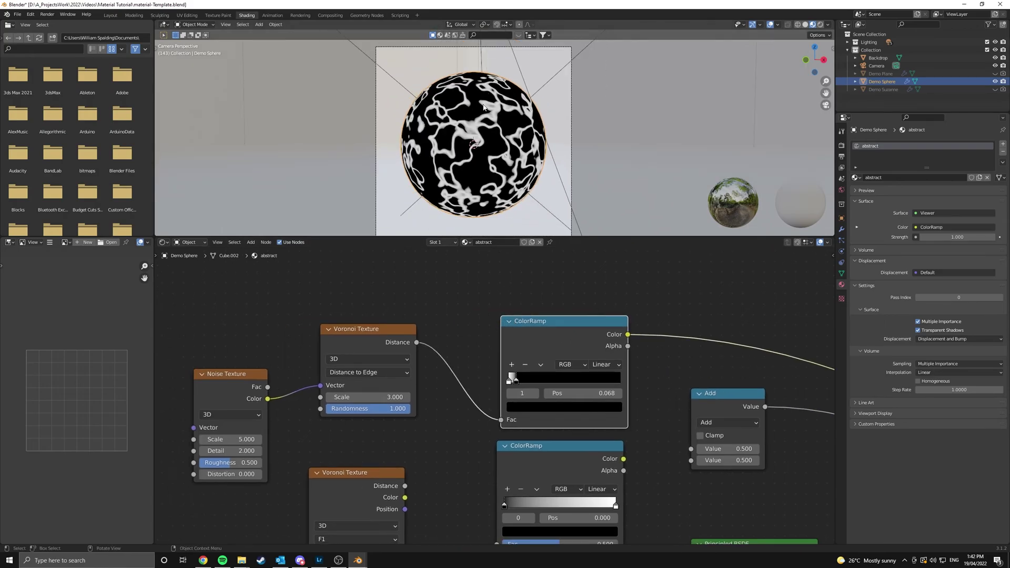
pyautogui.scroll(4, 483, 107)
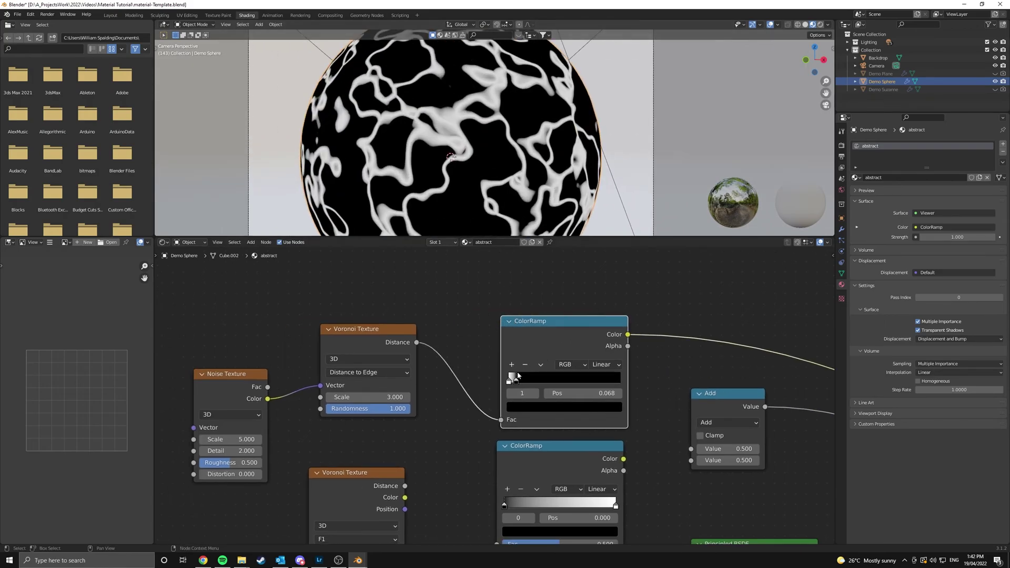
# Shift the upper ColorRamp node slightly away from the Voronoi Texture and inspect its white and black stops.
pyautogui.moveTo(510, 380)
pyautogui.mouseDown()
pyautogui.moveTo(610, 381)
pyautogui.moveTo(459, 379)
pyautogui.moveTo(520, 375)
pyautogui.mouseUp()
pyautogui.moveTo(623, 379); pyautogui.dragTo(426, 380)
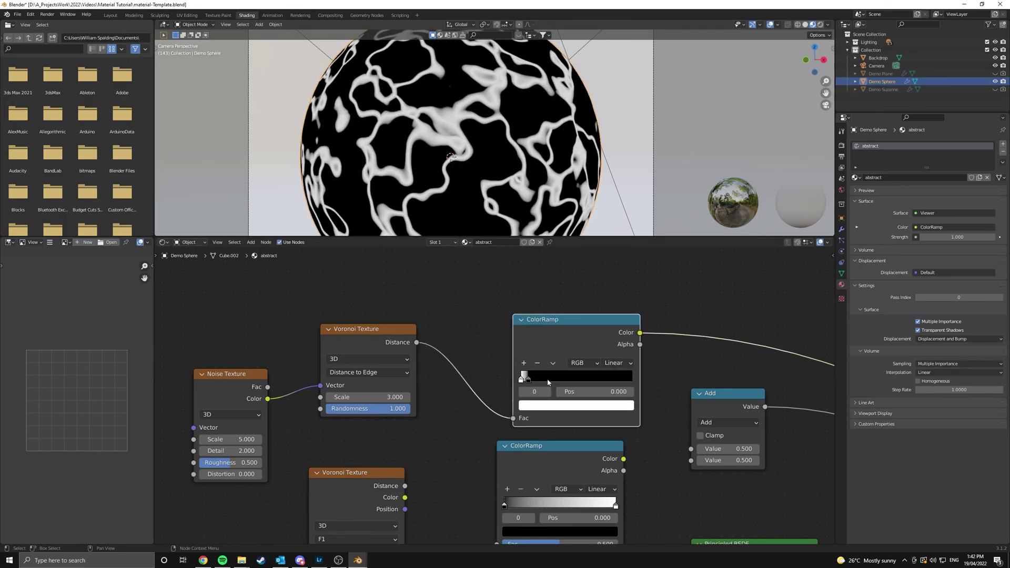
pyautogui.scroll(2, 528, 380)
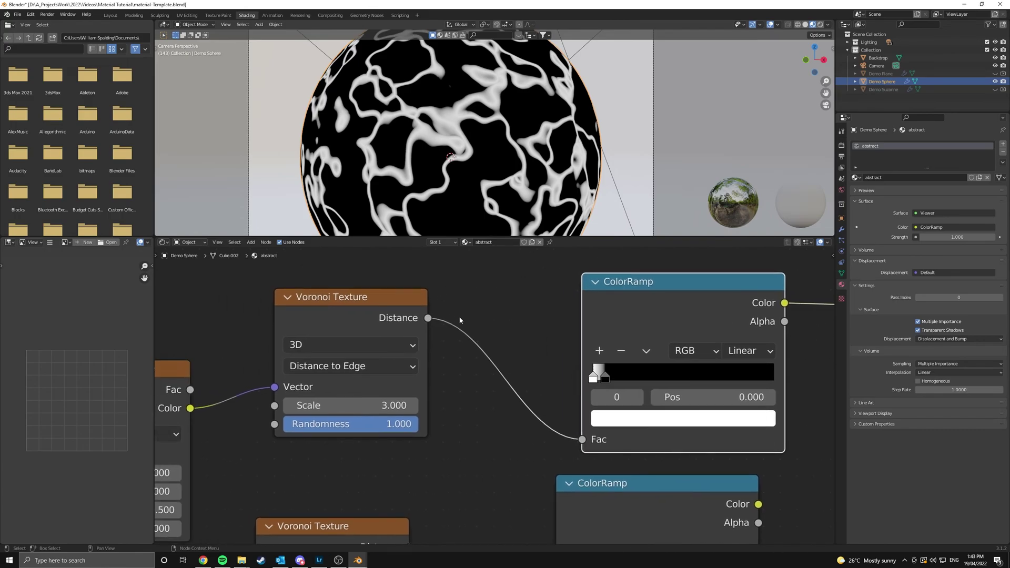
pyautogui.scroll(1, 611, 318)
pyautogui.moveTo(565, 316); pyautogui.dragTo(476, 311, button='middle')
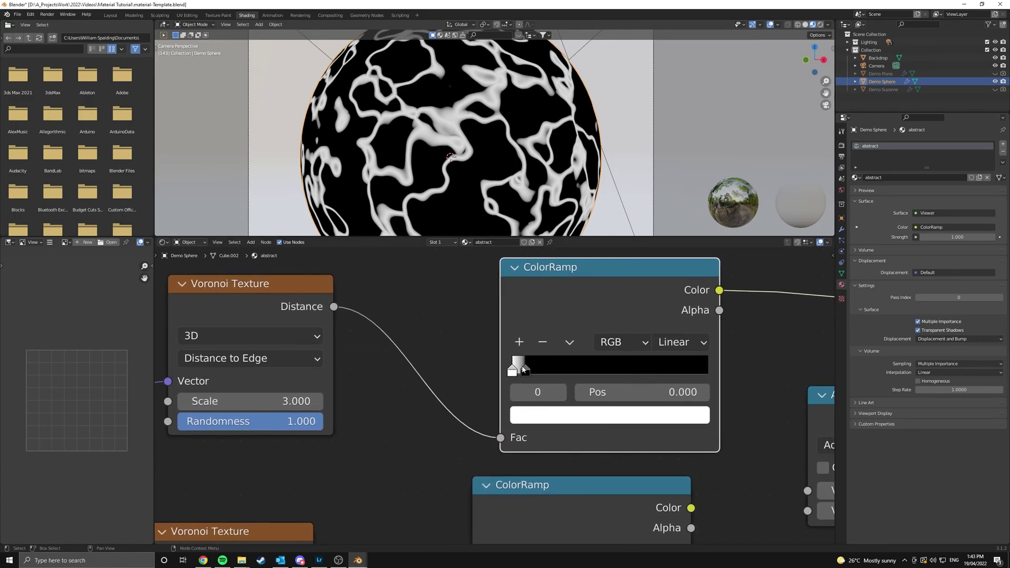
pyautogui.moveTo(525, 369)
pyautogui.mouseDown()
pyautogui.moveTo(516, 370)
pyautogui.moveTo(525, 371)
pyautogui.mouseUp()
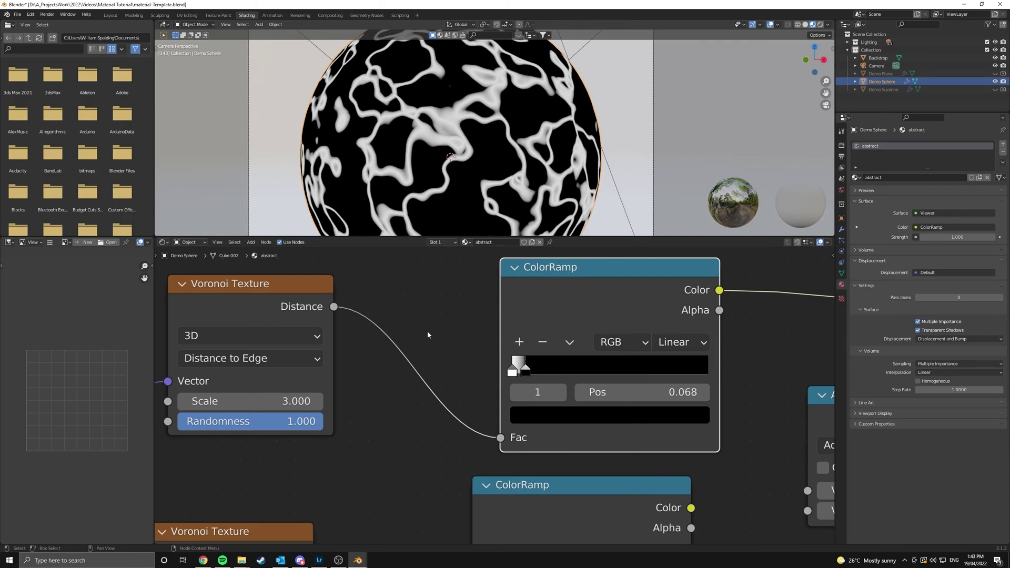
# Set the Noise Texture's Detail to 5.6.
pyautogui.moveTo(409, 385); pyautogui.dragTo(654, 357, button='middle')
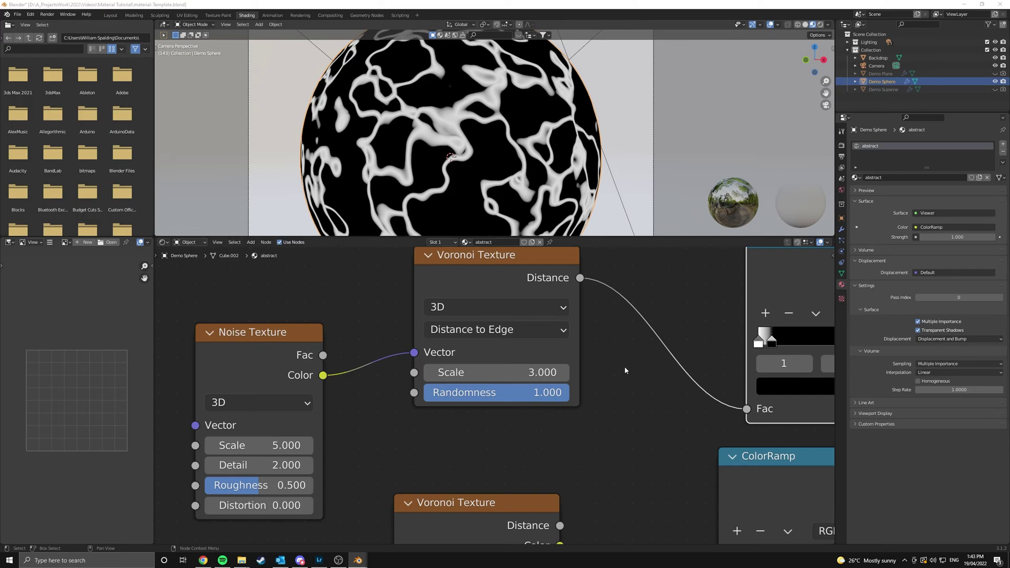
pyautogui.click(500, 353)
pyautogui.moveTo(331, 439); pyautogui.dragTo(464, 412, button='middle')
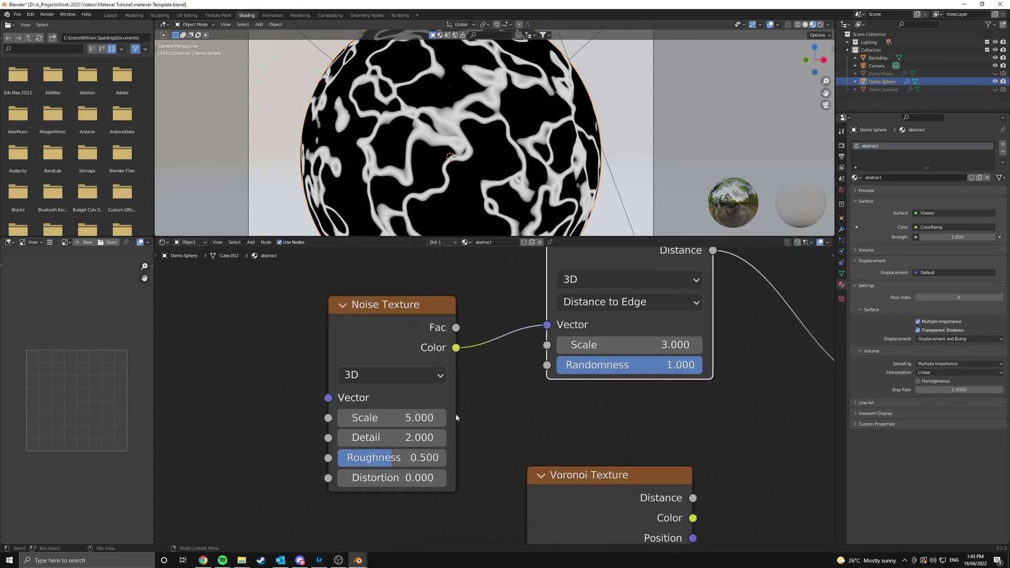
pyautogui.click(406, 440)
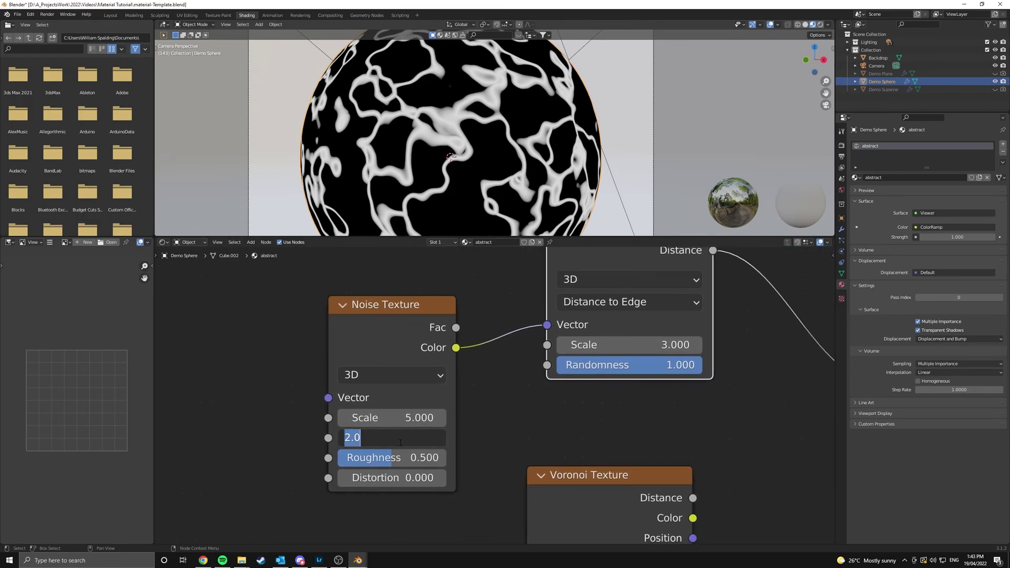
pyautogui.write('5.6')
pyautogui.press('Return')
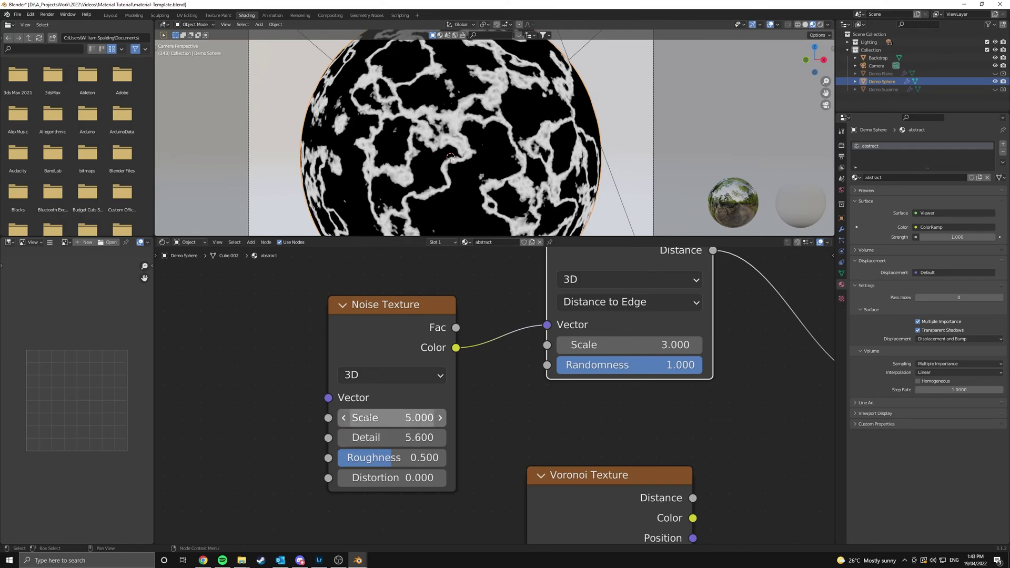
# Set the Noise Texture's Scale to 2.
pyautogui.scroll(5, 470, 124)
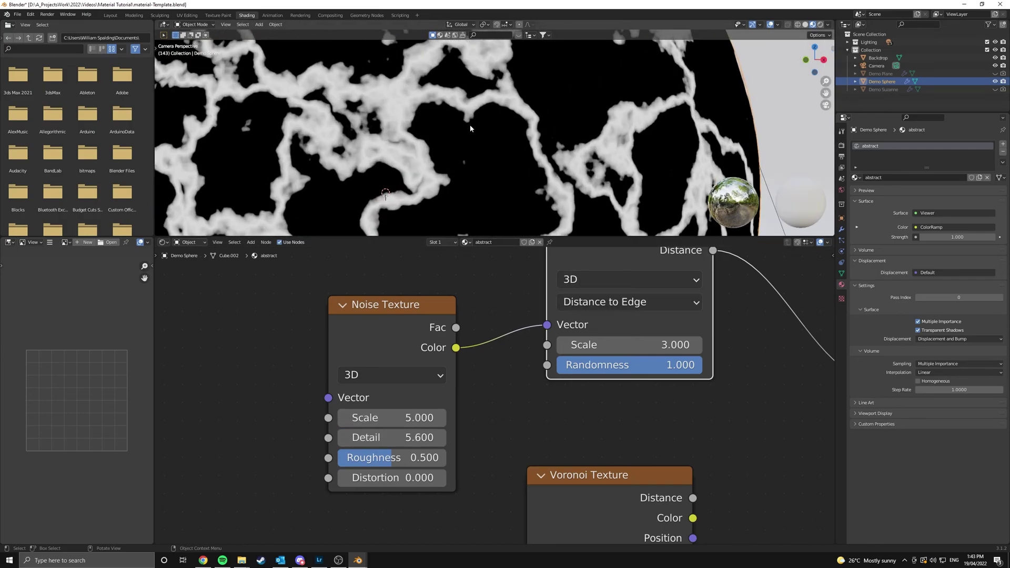
pyautogui.moveTo(531, 402); pyautogui.dragTo(592, 364, button='middle')
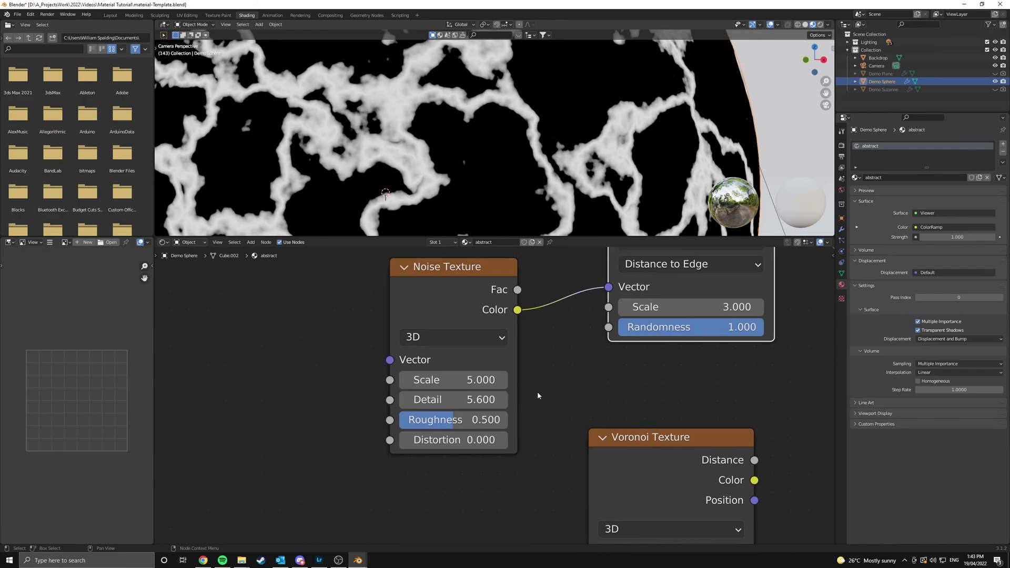
pyautogui.click(468, 380)
pyautogui.write('2')
pyautogui.press('Return')
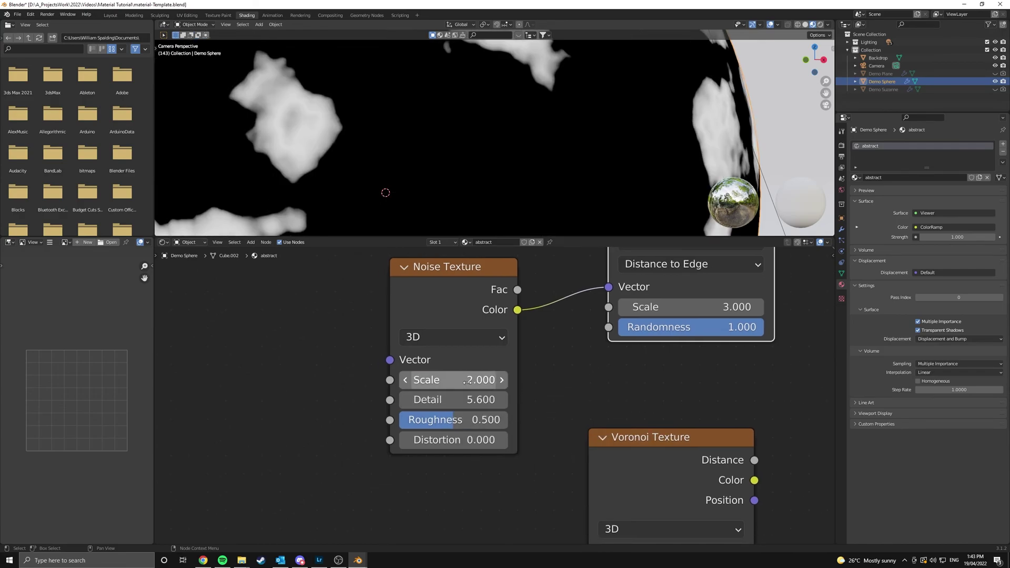
# View the whole sphere through the camera and set the Noise Texture's Scale to 2.4.
pyautogui.scroll(-5, 584, 128)
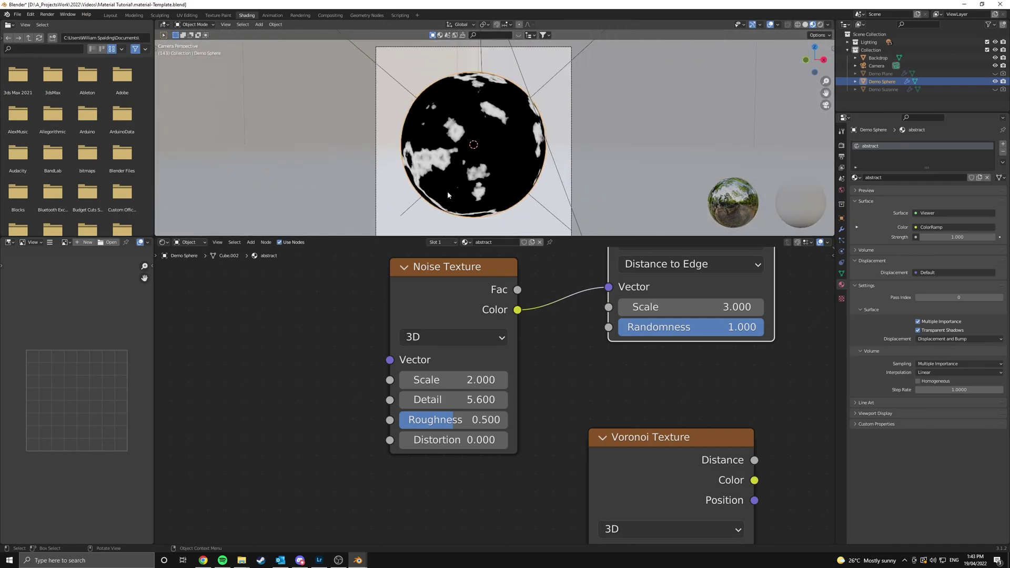
pyautogui.press('KP_0')
pyautogui.press('KP_0')
pyautogui.moveTo(521, 393); pyautogui.dragTo(539, 392, button='middle')
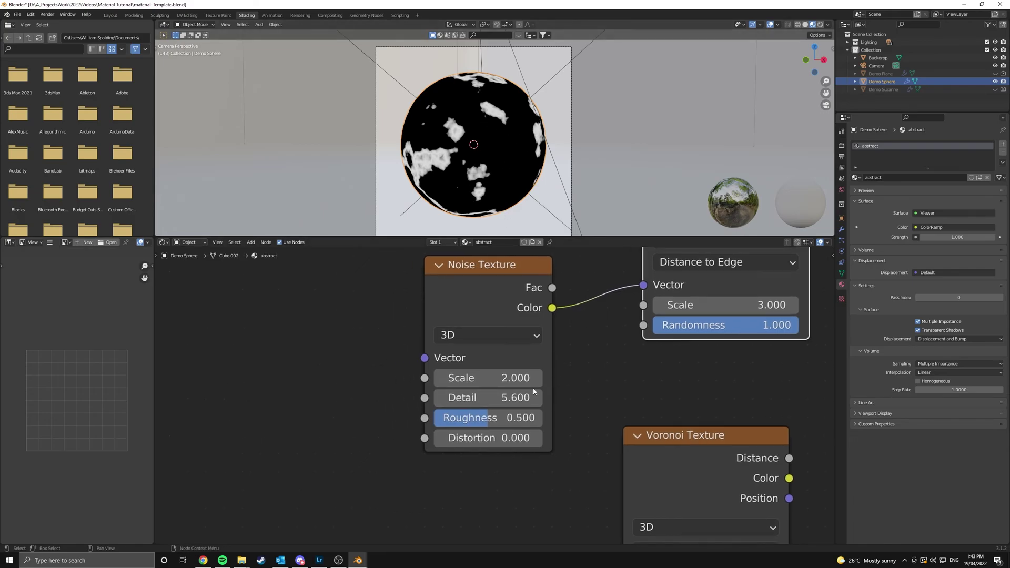
pyautogui.moveTo(534, 392); pyautogui.dragTo(521, 411, button='middle')
pyautogui.moveTo(476, 396); pyautogui.dragTo(501, 396)
pyautogui.moveTo(562, 415); pyautogui.dragTo(604, 425, button='middle')
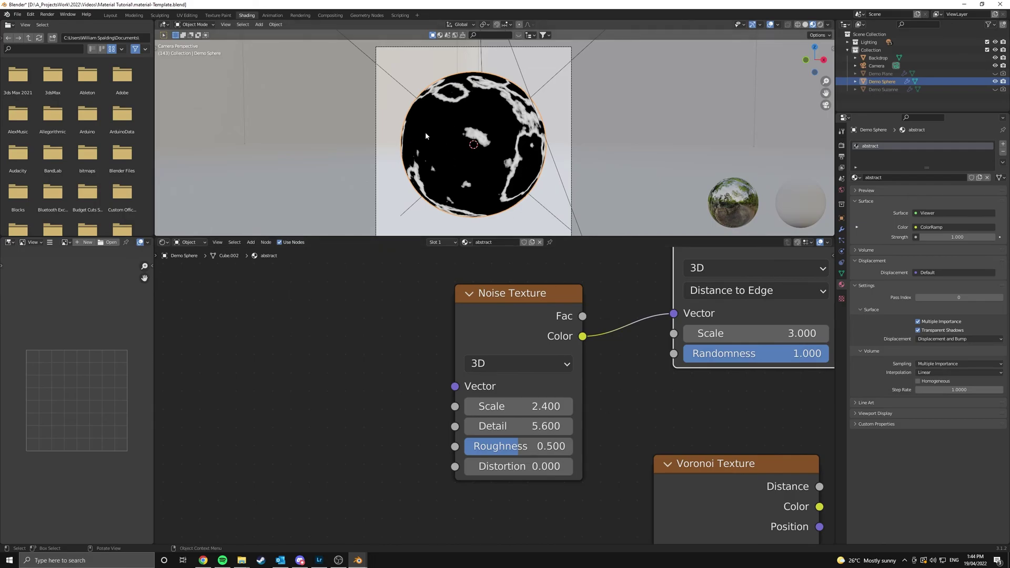
# Add a Mapping node before the Noise Texture and connect its Vector output to the Noise Texture's Vector.
pyautogui.moveTo(388, 369); pyautogui.dragTo(482, 384, button='middle')
pyautogui.click(482, 384)
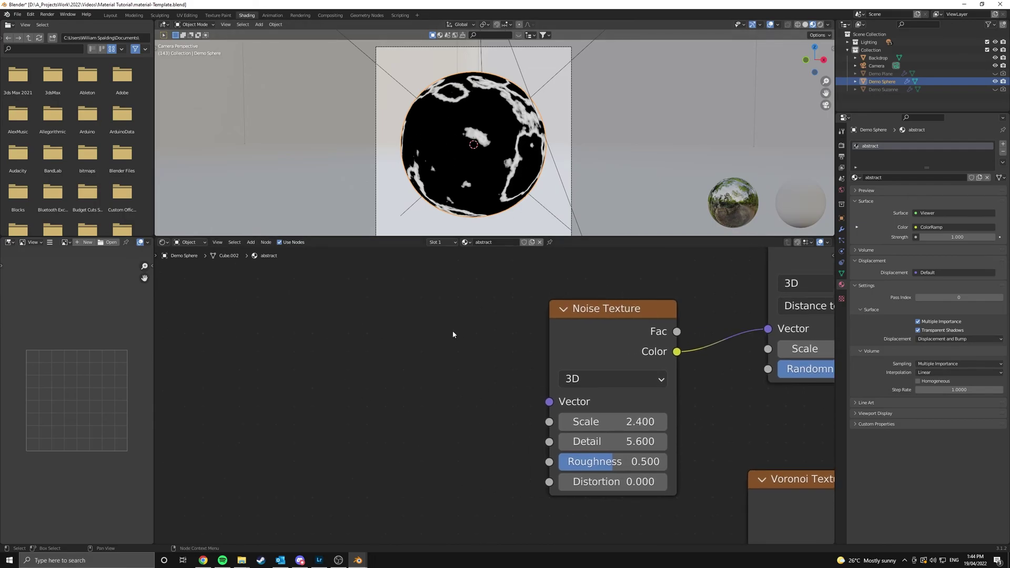
pyautogui.hotkey('shift', 'a')
pyautogui.click(452, 331)
pyautogui.write('mapp')
pyautogui.press('Return')
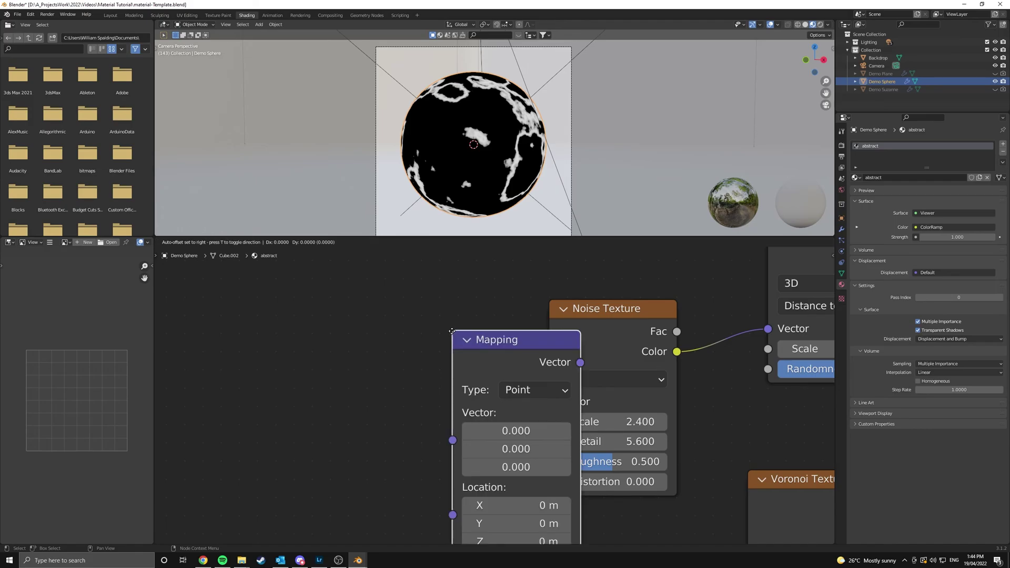
pyautogui.click(346, 324)
pyautogui.moveTo(472, 353); pyautogui.dragTo(550, 402)
pyautogui.scroll(-2, 547, 399)
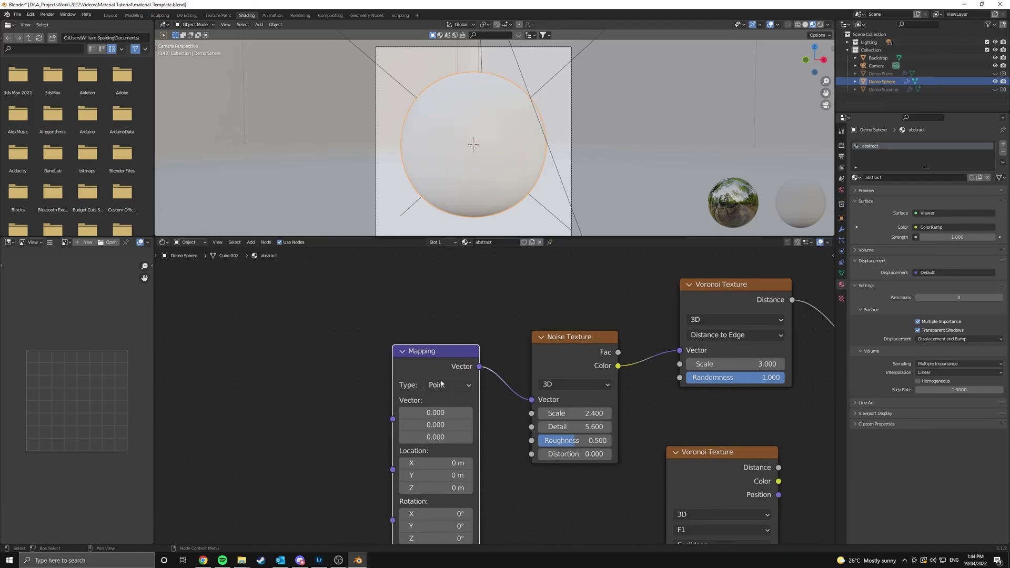
# Move the Mapping node farther from the Noise Texture and add a Texture Coordinate node with Generated connected to Mapping's Vector.
pyautogui.moveTo(461, 390); pyautogui.dragTo(396, 342)
pyautogui.moveTo(396, 344); pyautogui.dragTo(552, 340, button='middle')
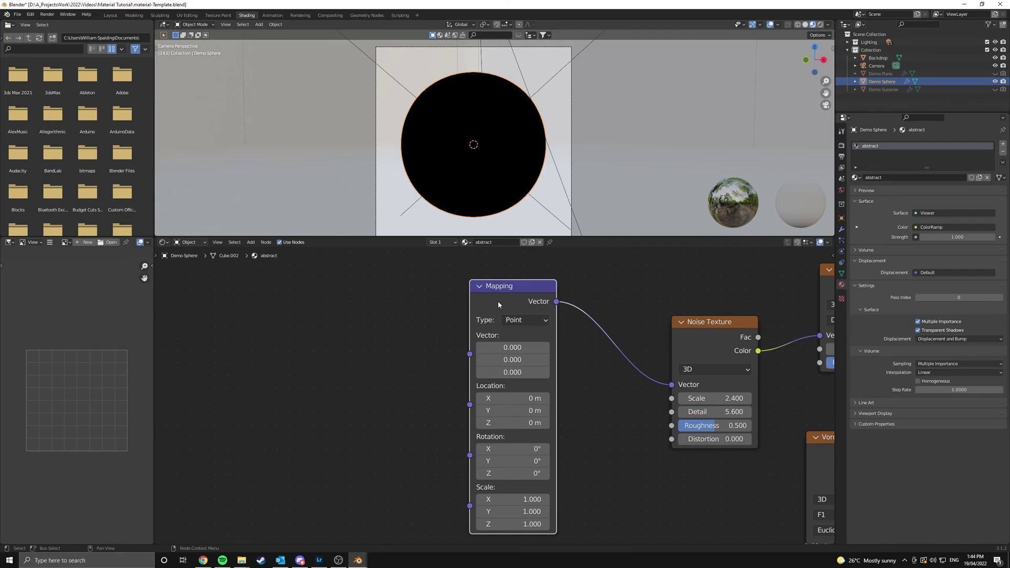
pyautogui.hotkey('ctrl', 't')
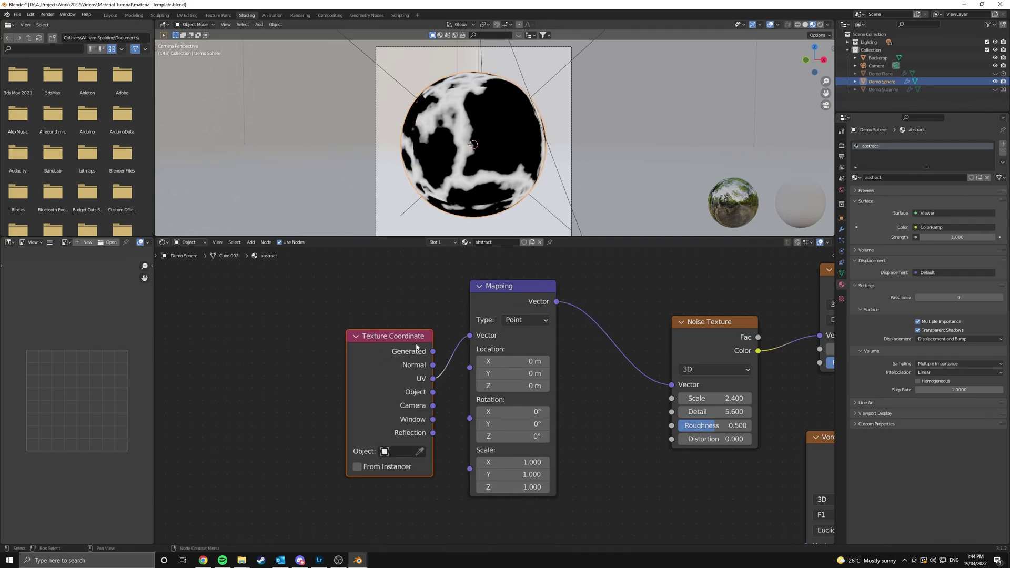
pyautogui.moveTo(429, 348); pyautogui.dragTo(480, 339)
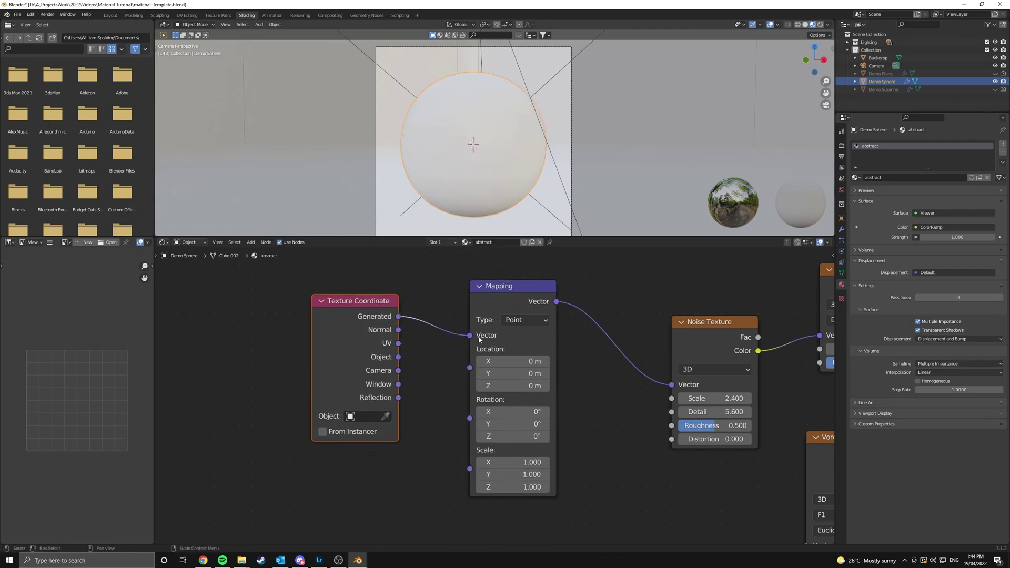
# Set the Mapping node's Location to X 1.51 m, Y 0.09 m and Z 0.94 m to shift the pattern on the sphere.
pyautogui.scroll(3, 480, 339)
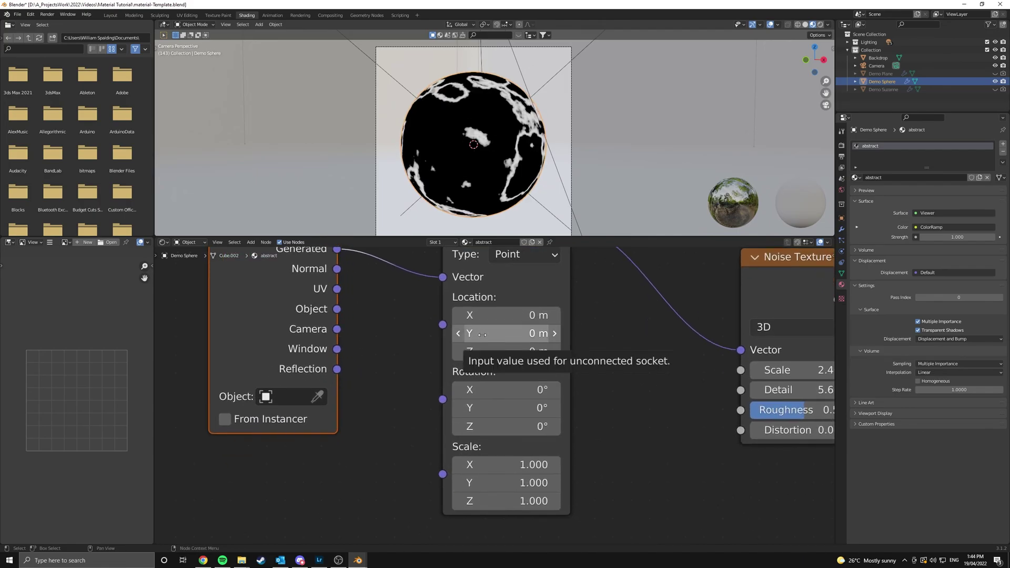
pyautogui.moveTo(493, 320); pyautogui.dragTo(573, 320)
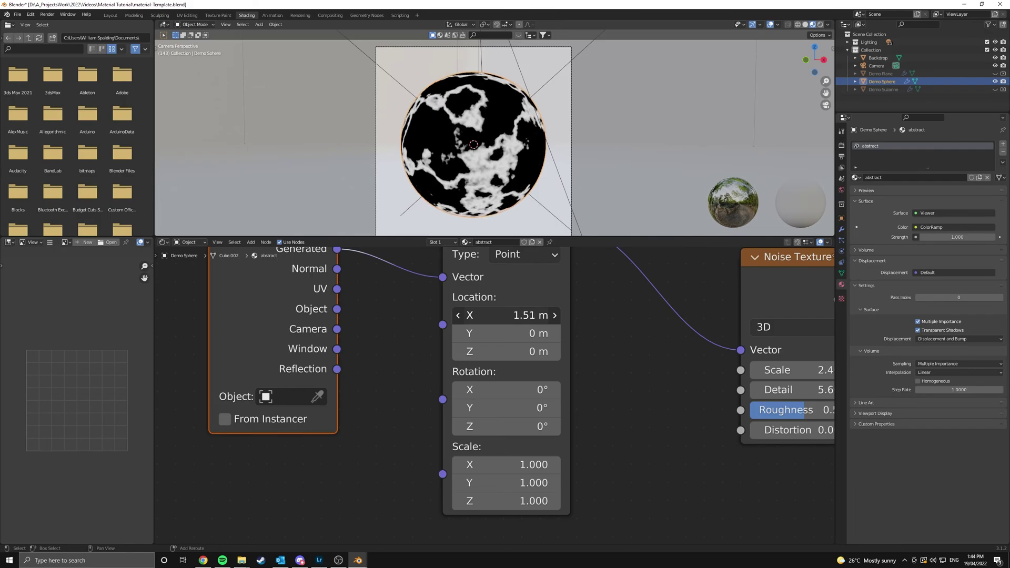
pyautogui.moveTo(506, 333); pyautogui.dragTo(510, 333)
pyautogui.moveTo(505, 352); pyautogui.dragTo(549, 352)
pyautogui.moveTo(489, 168); pyautogui.dragTo(518, 178, button='middle')
pyautogui.press('KP_0')
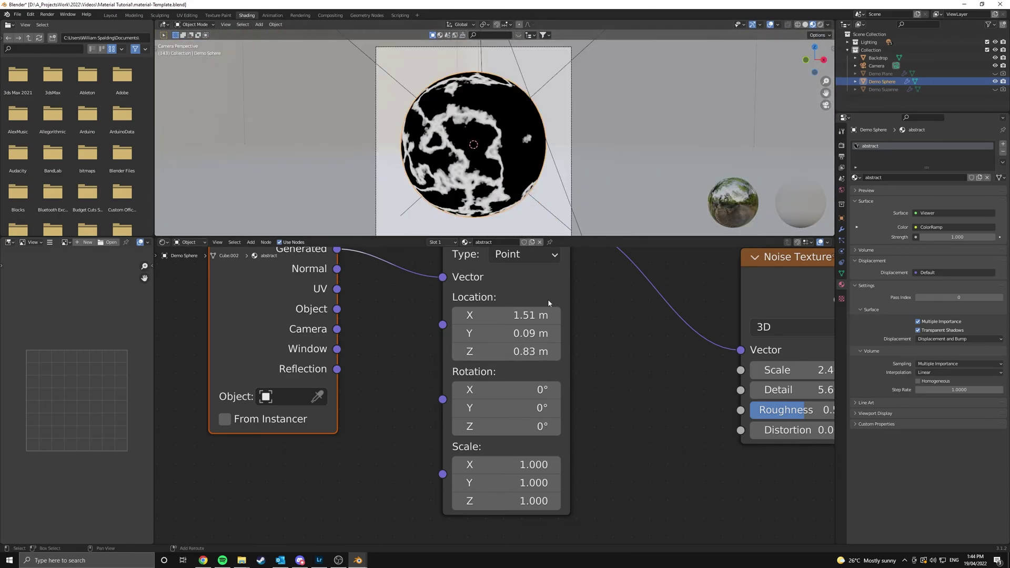
pyautogui.moveTo(527, 352); pyautogui.dragTo(532, 351)
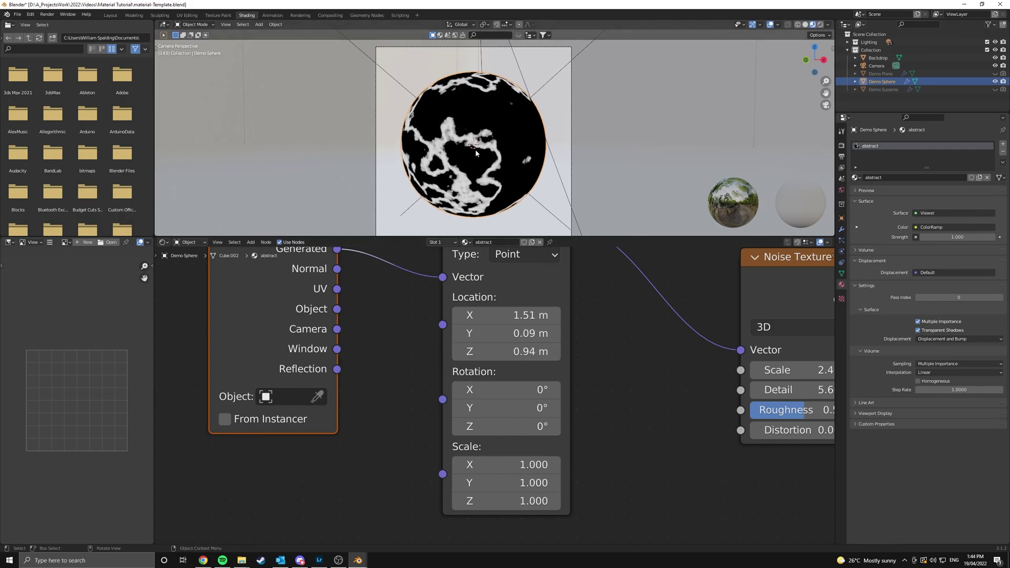
# Move the Texture Coordinate and Mapping nodes together, closer to the Noise Texture and slightly higher.
pyautogui.scroll(-3, 635, 410)
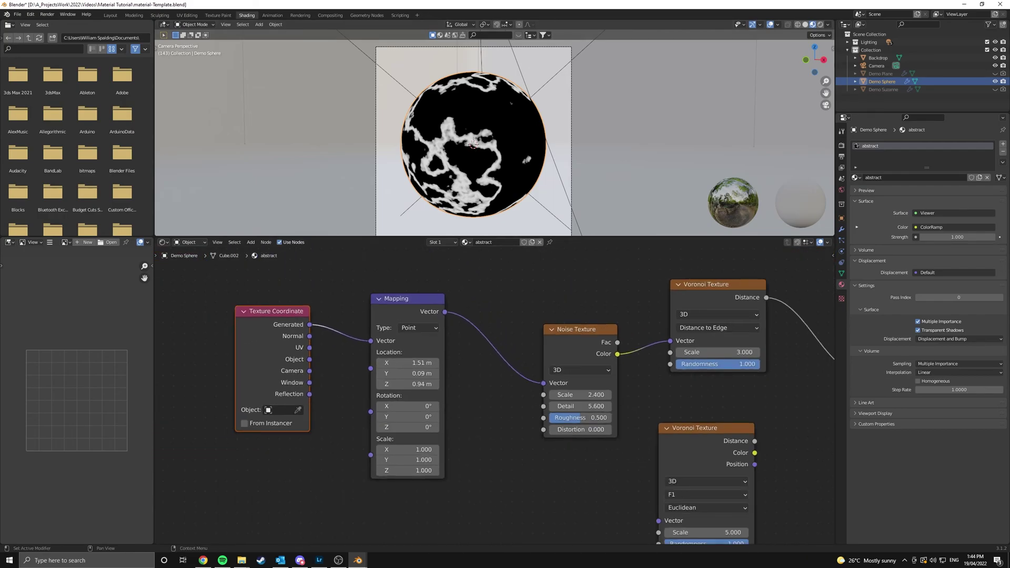
pyautogui.moveTo(257, 294); pyautogui.dragTo(446, 415)
pyautogui.scroll(-2, 459, 420)
pyautogui.press('g')
pyautogui.click(468, 373)
pyautogui.click(552, 368)
# Connect the Noise Texture's Color output to the lower Voronoi Texture's Vector input as well.
pyautogui.moveTo(609, 393); pyautogui.dragTo(485, 349, button='middle')
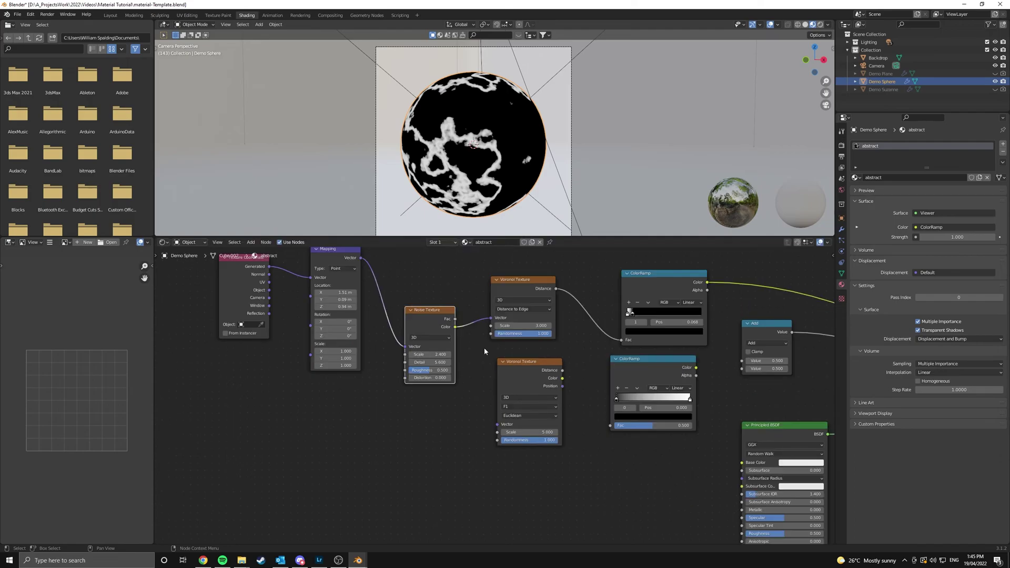
pyautogui.scroll(4, 488, 353)
pyautogui.moveTo(566, 377); pyautogui.dragTo(479, 385, button='middle')
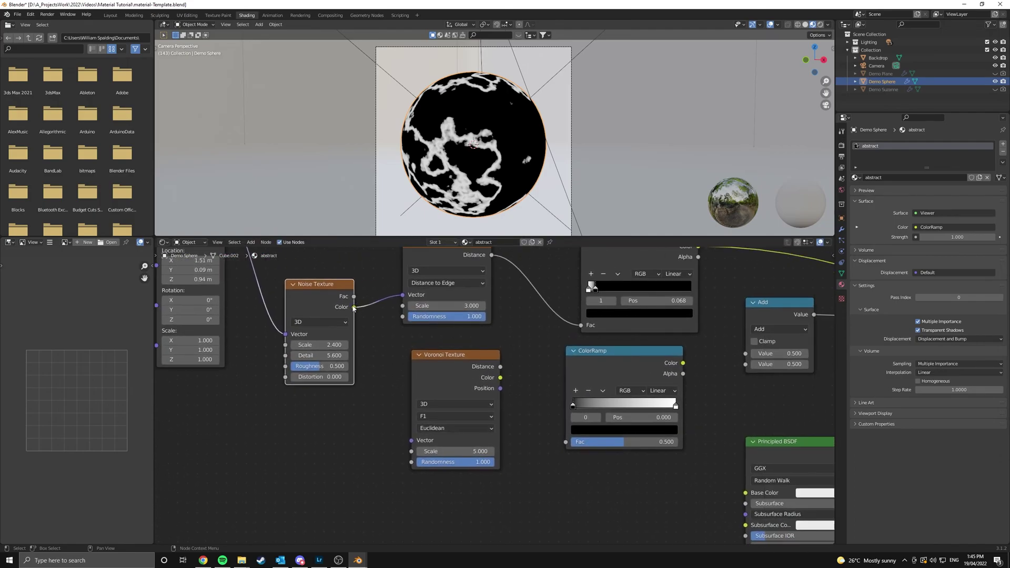
pyautogui.moveTo(354, 307); pyautogui.dragTo(379, 337)
pyautogui.moveTo(406, 409); pyautogui.dragTo(414, 445)
# Preview the lower ColorRamp, connect the lower Voronoi's Distance to its Fac, and set that Voronoi to Distance to Edge.
pyautogui.moveTo(542, 357); pyautogui.dragTo(447, 383, button='middle')
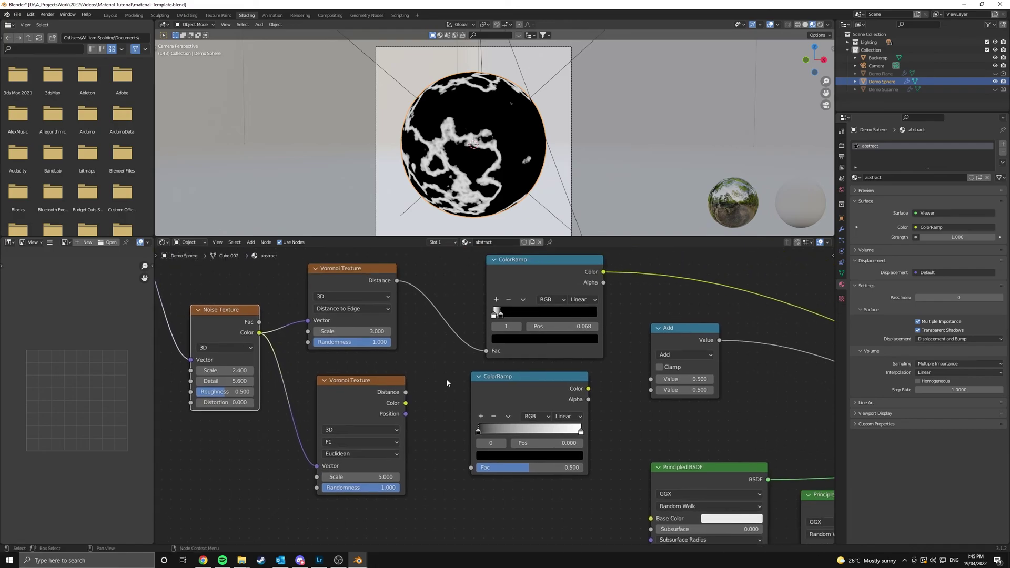
pyautogui.keyDown('ctrl'); pyautogui.keyDown('shift'); pyautogui.click(536, 389); pyautogui.keyUp('shift'); pyautogui.keyUp('ctrl')
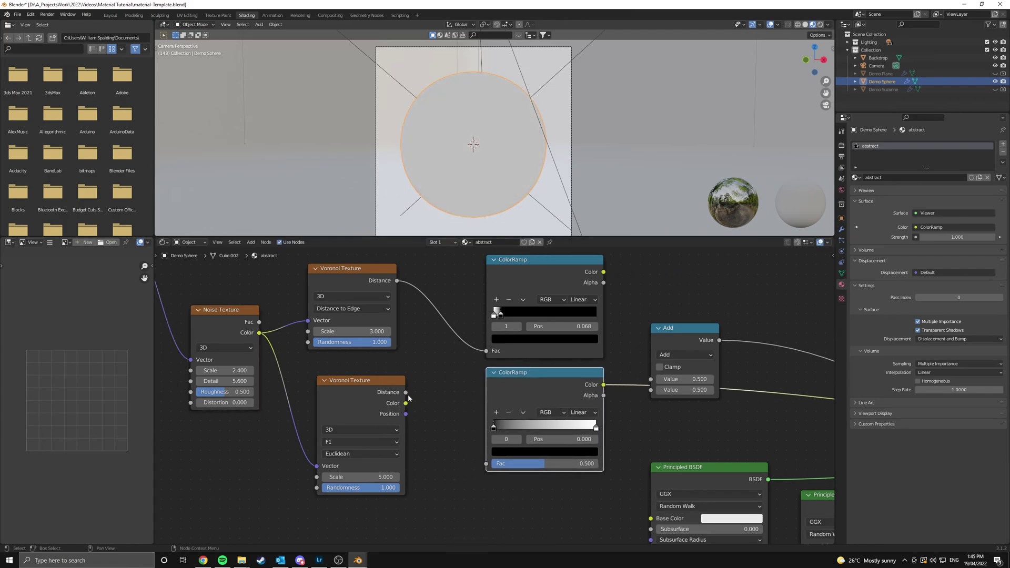
pyautogui.moveTo(406, 392); pyautogui.dragTo(486, 467)
pyautogui.scroll(3, 369, 436)
pyautogui.click(371, 429)
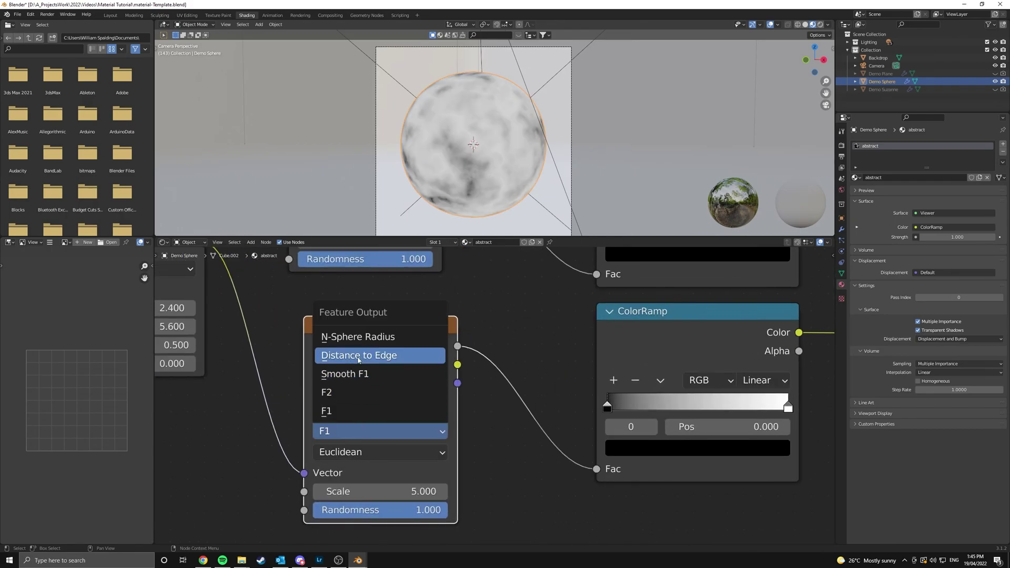
pyautogui.click(358, 356)
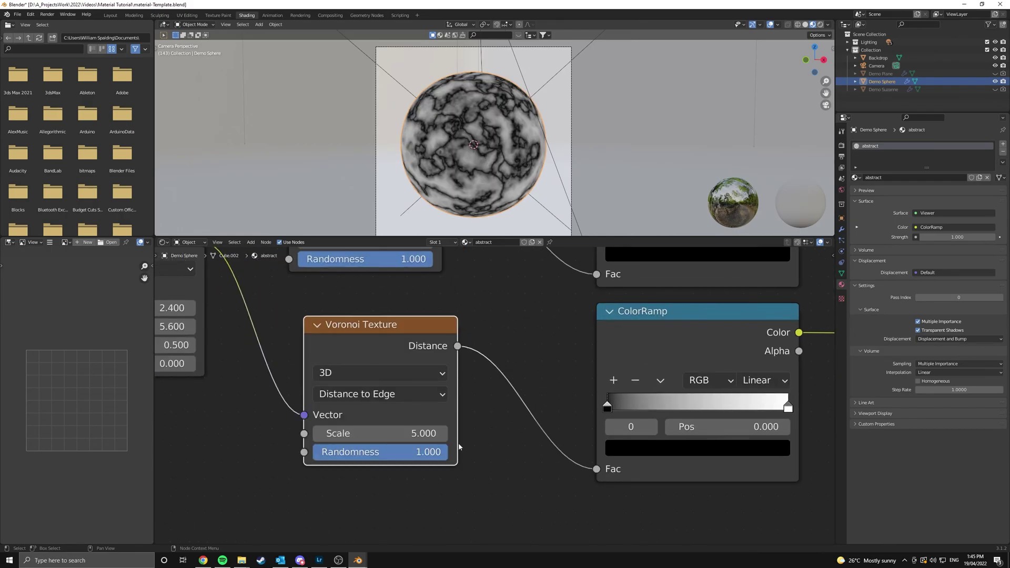
# Set the lower Voronoi Texture's Scale to 13.
pyautogui.moveTo(459, 447); pyautogui.dragTo(381, 491, button='middle')
pyautogui.scroll(6, 478, 167)
pyautogui.scroll(-3, 509, 156)
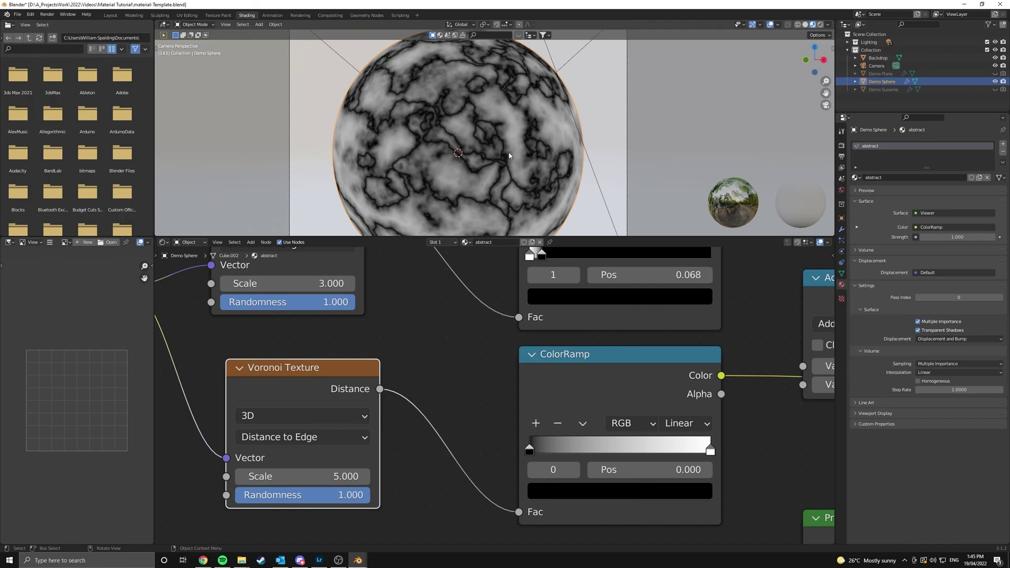
pyautogui.scroll(5, 519, 148)
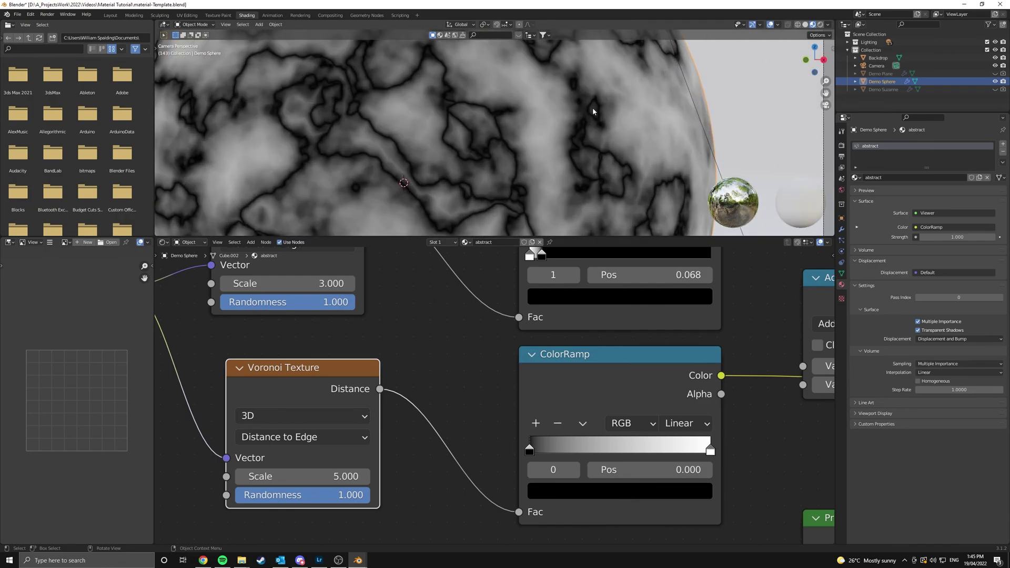
pyautogui.moveTo(730, 398); pyautogui.dragTo(664, 375, button='middle')
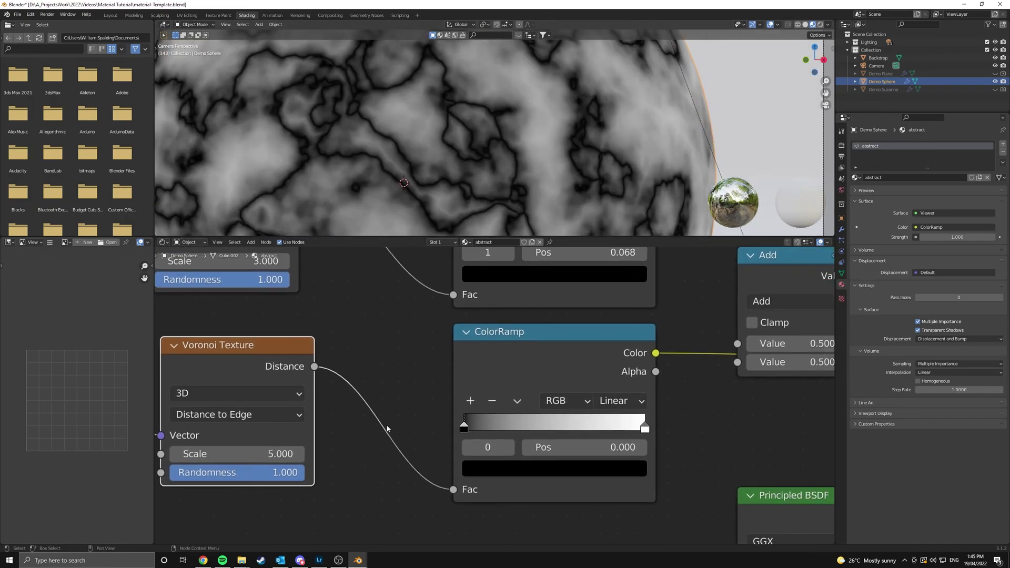
pyautogui.moveTo(387, 429); pyautogui.dragTo(505, 411, button='middle')
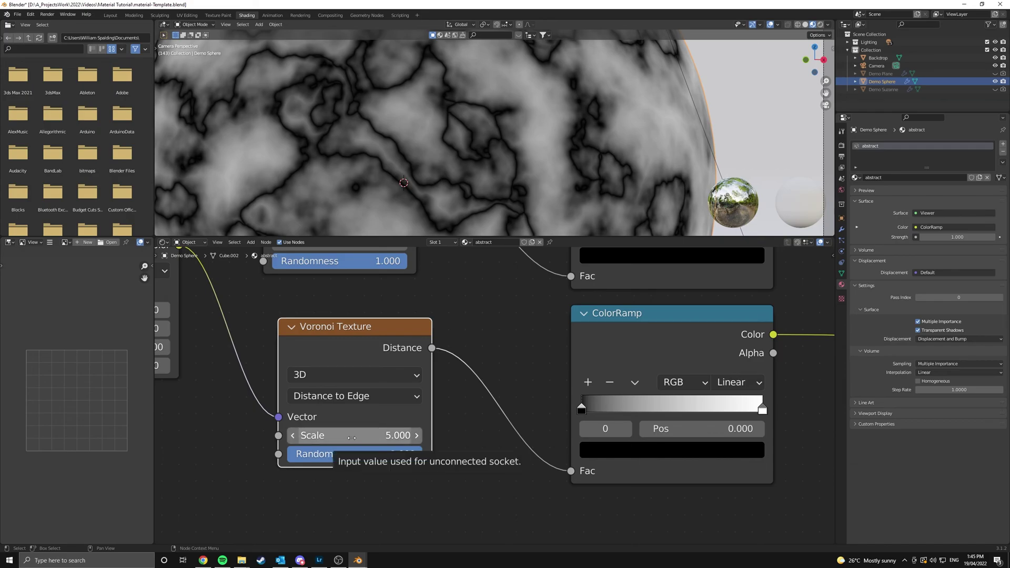
pyautogui.moveTo(352, 438); pyautogui.dragTo(353, 438)
pyautogui.click(353, 438)
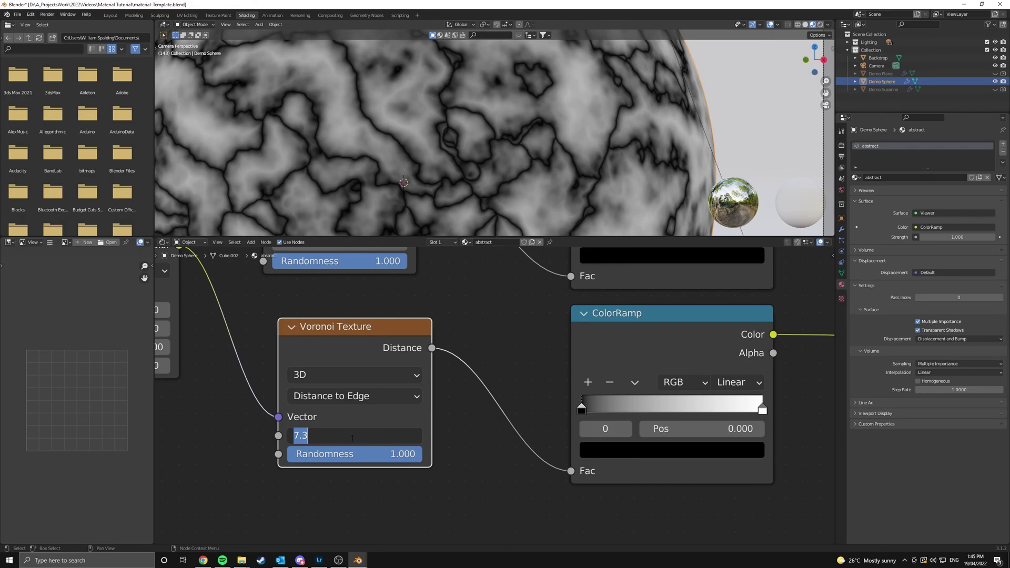
pyautogui.write('13')
pyautogui.press('Return')
pyautogui.scroll(-6, 472, 209)
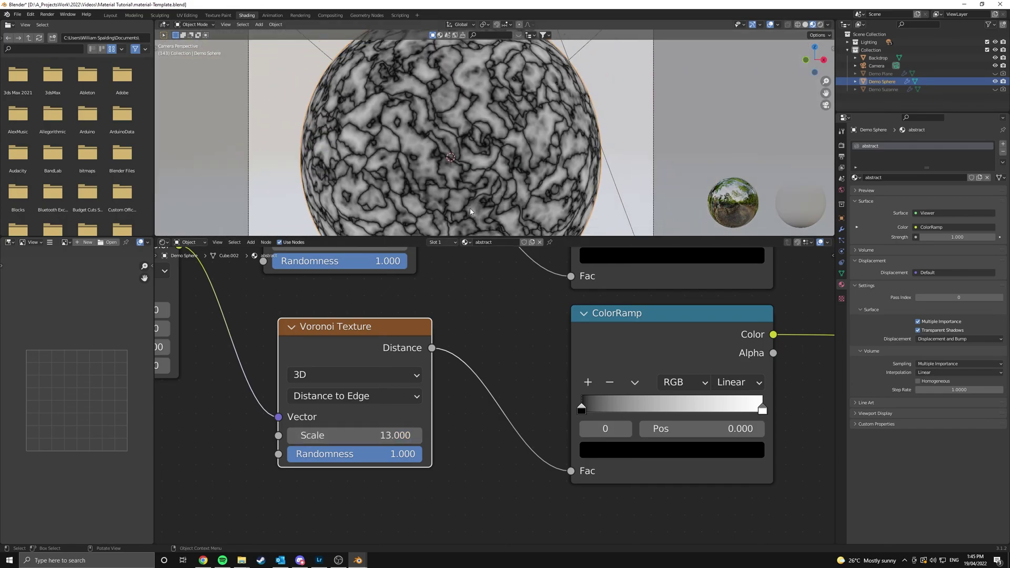
# Reverse the lower ColorRamp by placing the white stop at the start and the black stop at position 0.049.
pyautogui.scroll(6, 472, 209)
pyautogui.moveTo(581, 355); pyautogui.dragTo(422, 370, button='middle')
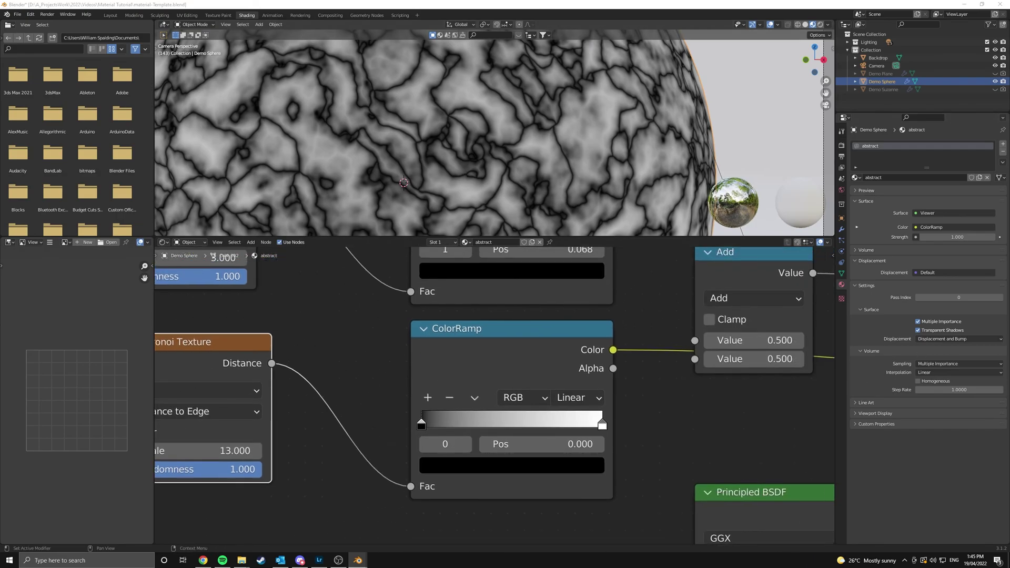
pyautogui.moveTo(609, 423); pyautogui.dragTo(597, 422)
pyautogui.moveTo(423, 425); pyautogui.dragTo(462, 428)
pyautogui.moveTo(590, 425); pyautogui.dragTo(428, 425)
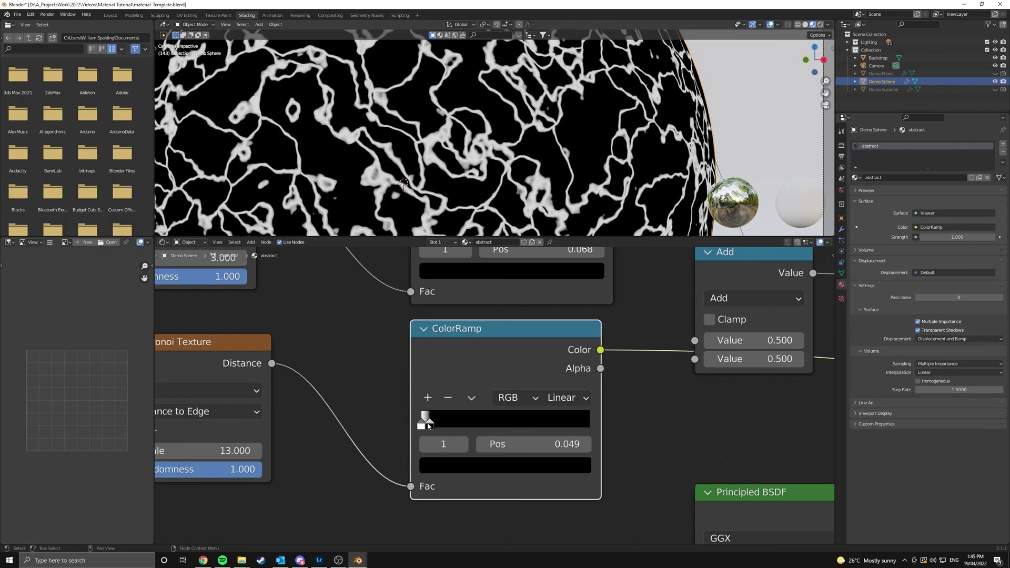
# Thin the fine lines by moving the lower ColorRamp's black stop to position 0.020.
pyautogui.scroll(1, 483, 437)
pyautogui.moveTo(426, 351); pyautogui.dragTo(505, 426, button='middle')
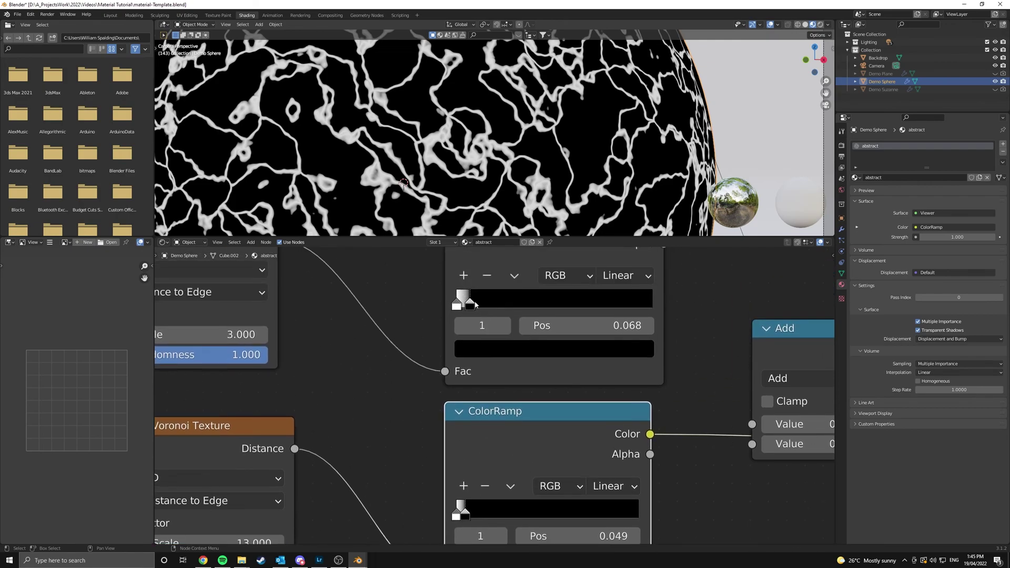
pyautogui.moveTo(541, 316); pyautogui.dragTo(538, 256, button='middle')
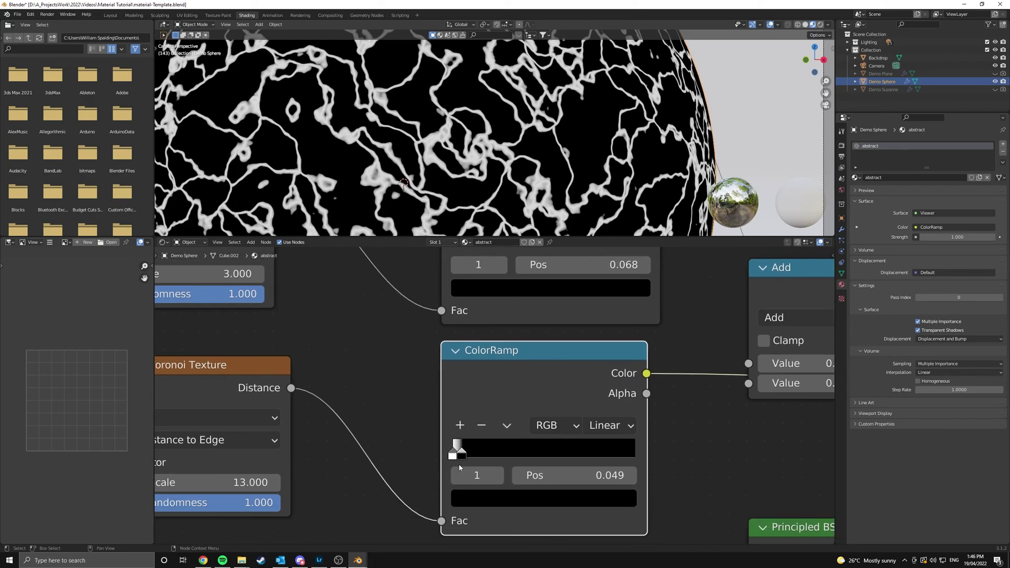
pyautogui.moveTo(462, 457); pyautogui.dragTo(457, 457)
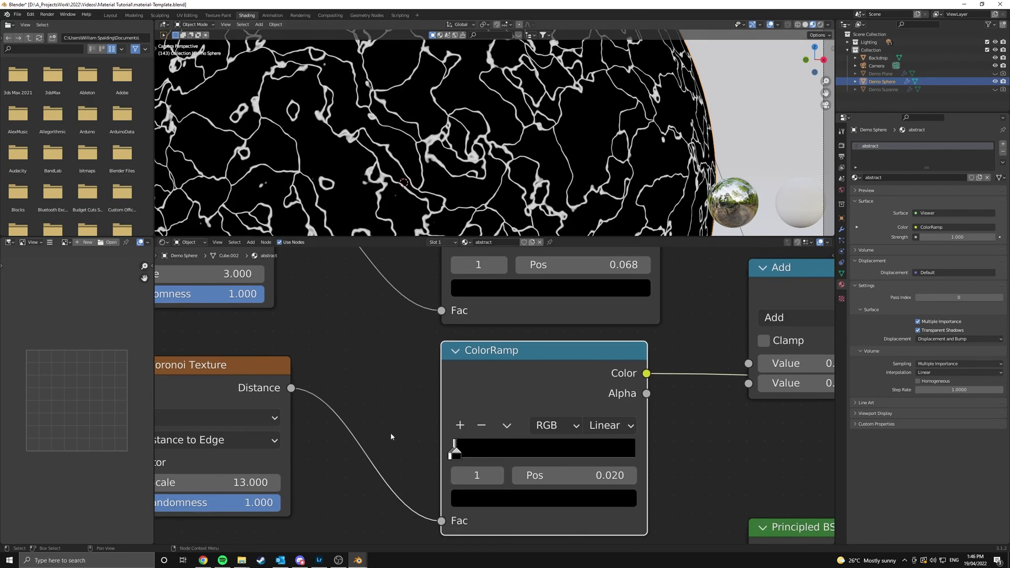
# Shift the upper ColorRamp slightly and move the Add node farther from the color ramps.
pyautogui.scroll(-7, 390, 433)
pyautogui.scroll(-5, 426, 123)
pyautogui.moveTo(540, 265); pyautogui.dragTo(451, 312, button='middle')
pyautogui.moveTo(451, 312); pyautogui.dragTo(443, 312)
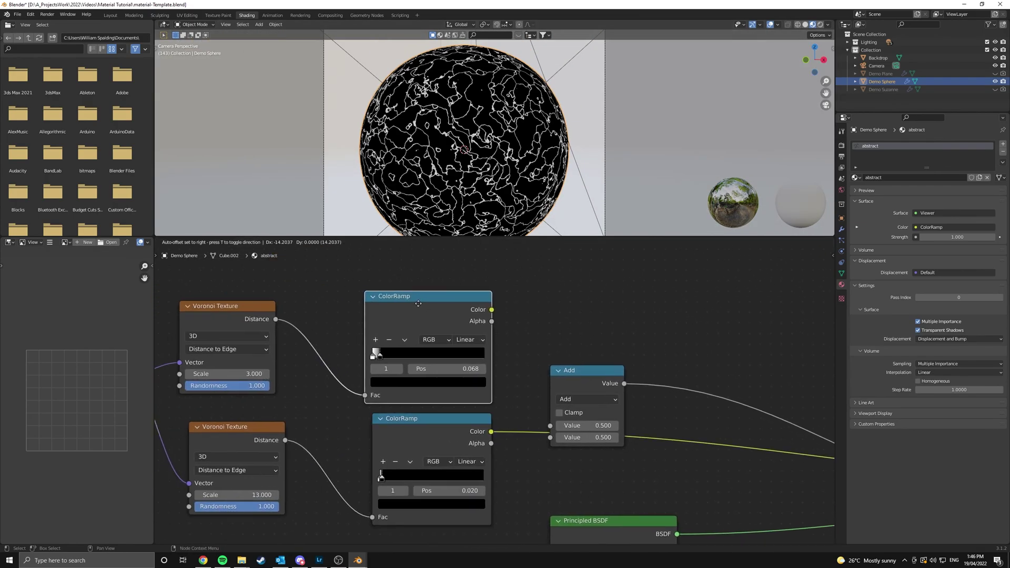
pyautogui.moveTo(567, 386); pyautogui.dragTo(604, 363)
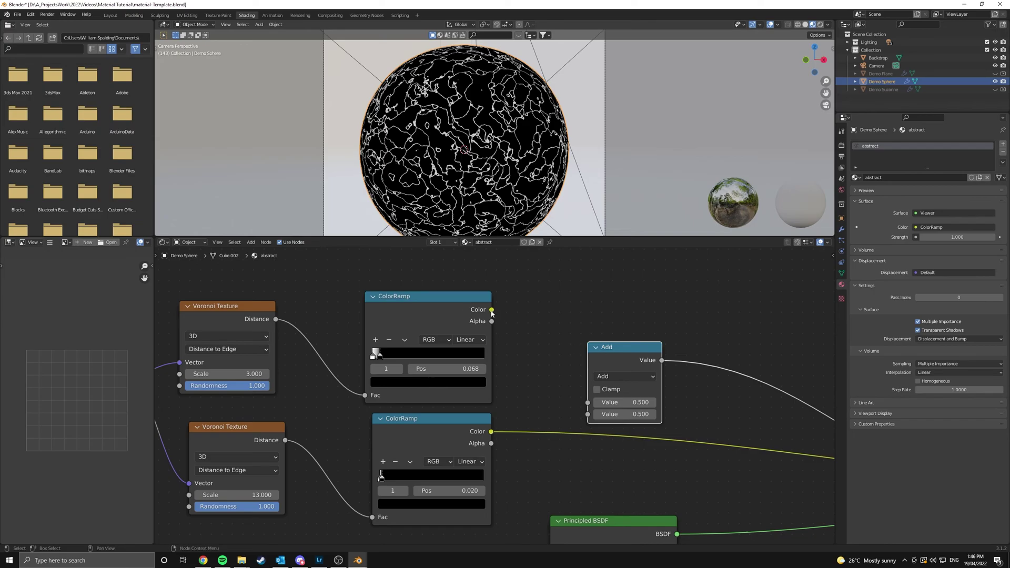
# Preview the Add node and connect the Color outputs of the upper and lower ColorRamps to its two Value inputs.
pyautogui.keyDown('ctrl'); pyautogui.keyDown('shift'); pyautogui.click(652, 360); pyautogui.keyUp('shift'); pyautogui.keyUp('ctrl')
pyautogui.moveTo(682, 364); pyautogui.dragTo(614, 361, button='middle')
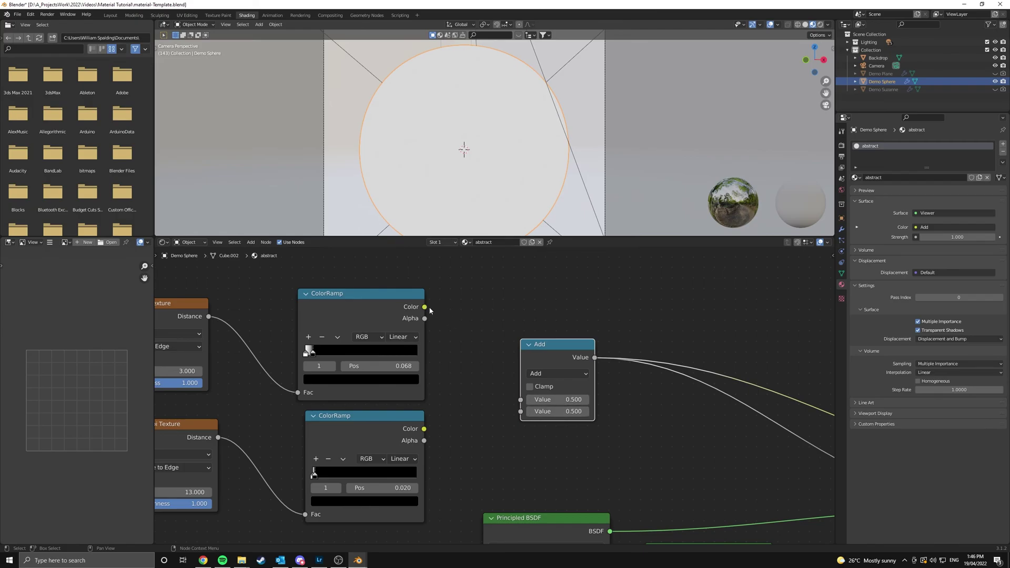
pyautogui.moveTo(424, 307); pyautogui.dragTo(521, 400)
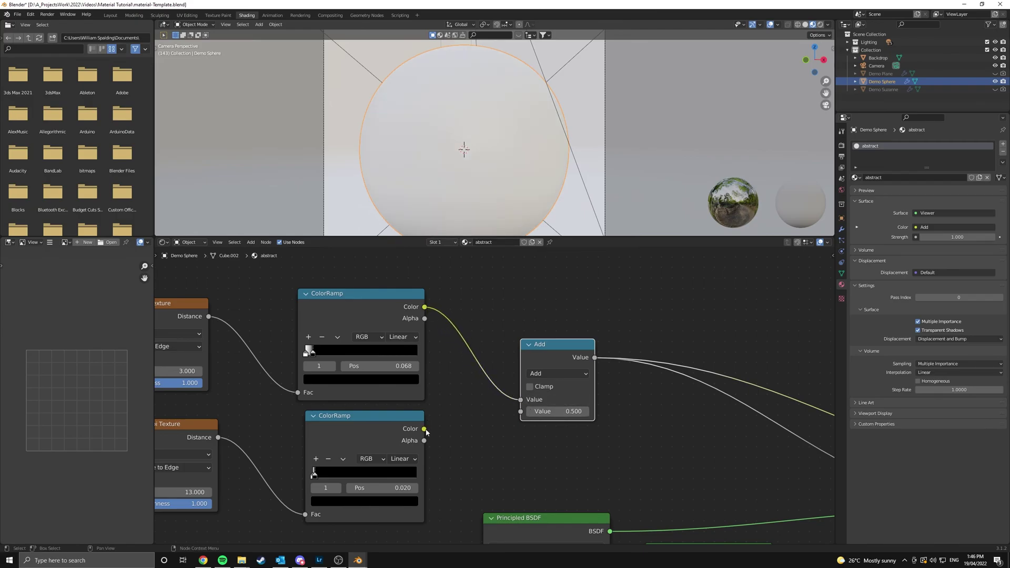
pyautogui.moveTo(424, 429); pyautogui.dragTo(521, 411)
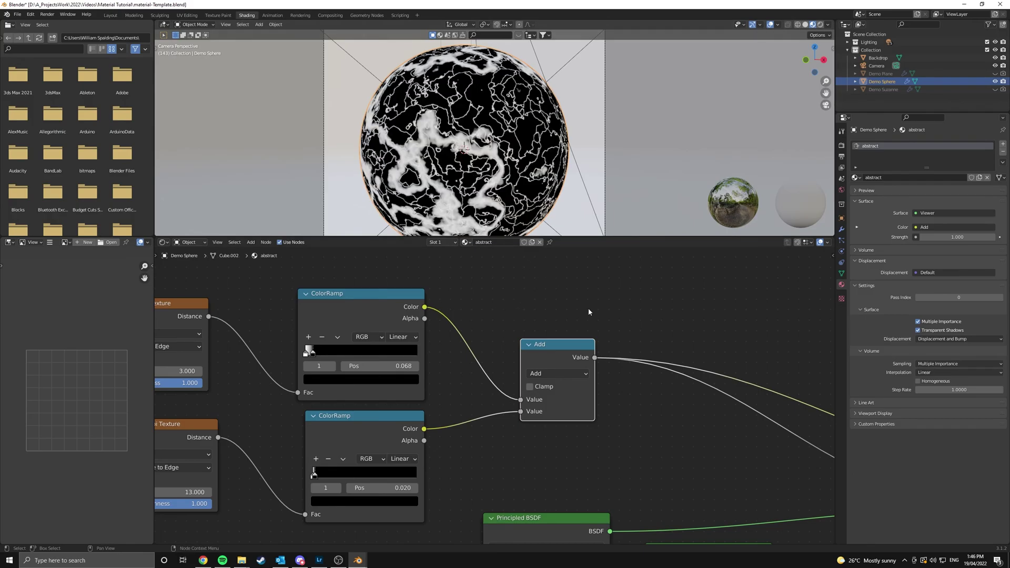
# Move the Mix Shader node slightly lower in the node graph.
pyautogui.scroll(-6, 588, 312)
pyautogui.moveTo(652, 356); pyautogui.dragTo(526, 327, button='middle')
pyautogui.moveTo(627, 342); pyautogui.dragTo(542, 297, button='middle')
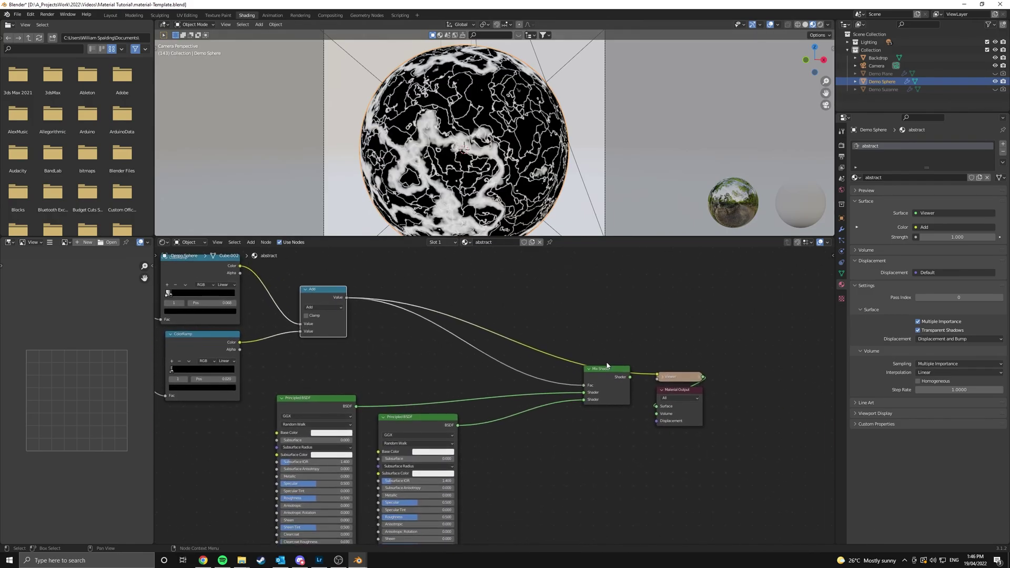
pyautogui.moveTo(607, 366); pyautogui.dragTo(601, 380)
# Add a Displacement node after the Add node and feed the Add node's Value into its Height.
pyautogui.moveTo(383, 303); pyautogui.dragTo(405, 334, button='middle')
pyautogui.hotkey('shift', 'a')
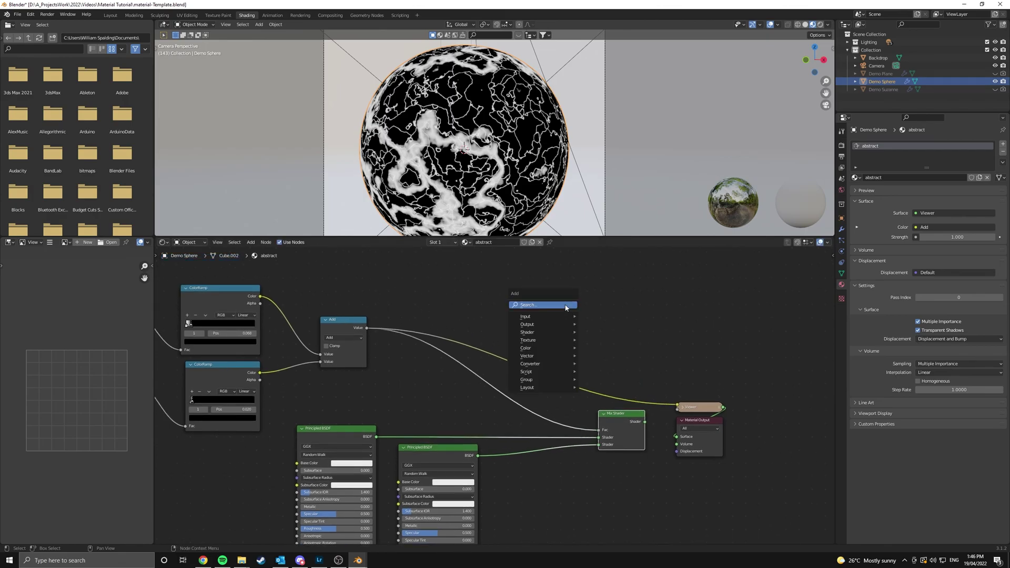
pyautogui.click(566, 306)
pyautogui.write('di')
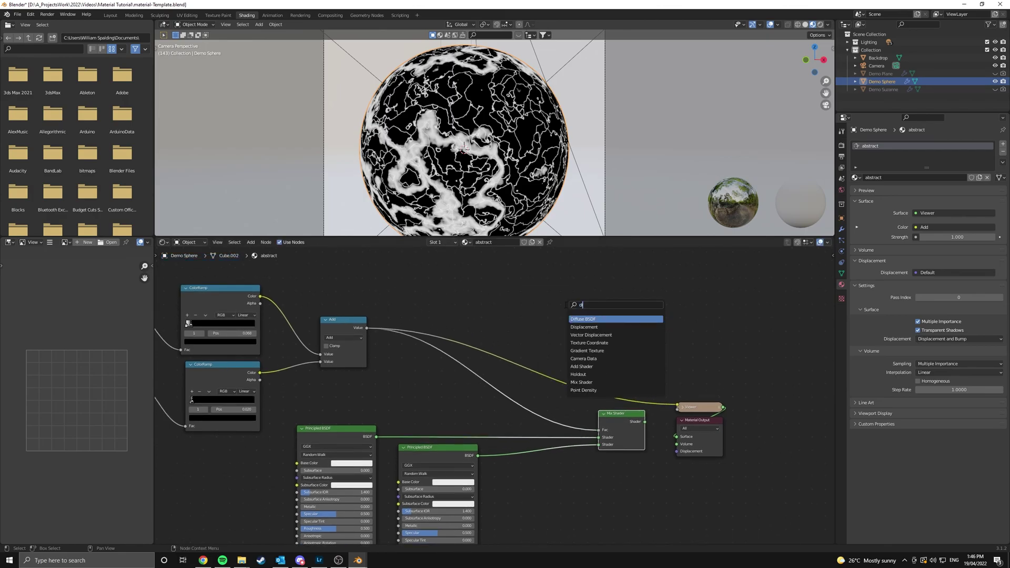
pyautogui.write('s')
pyautogui.press('Return')
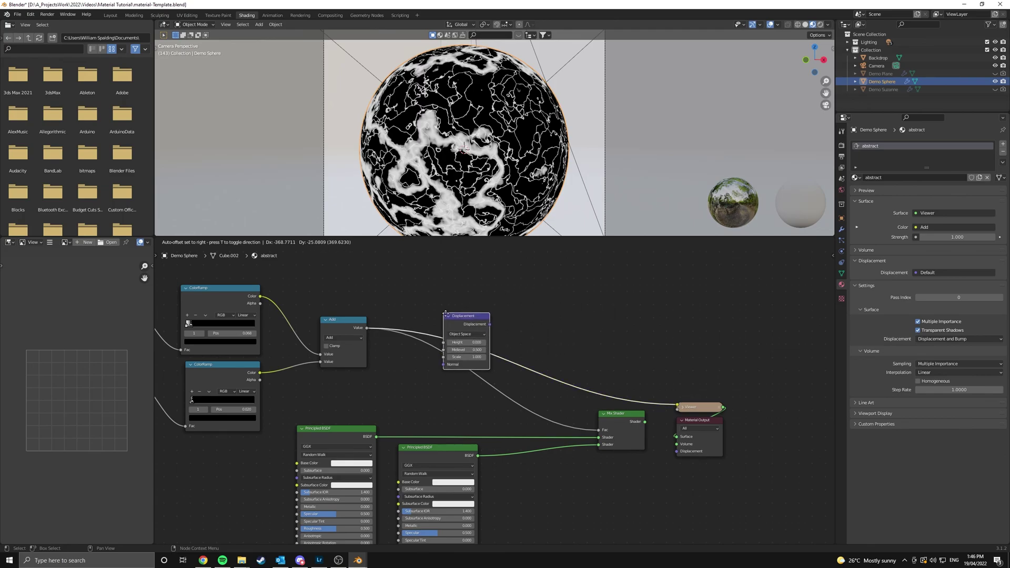
pyautogui.click(499, 328)
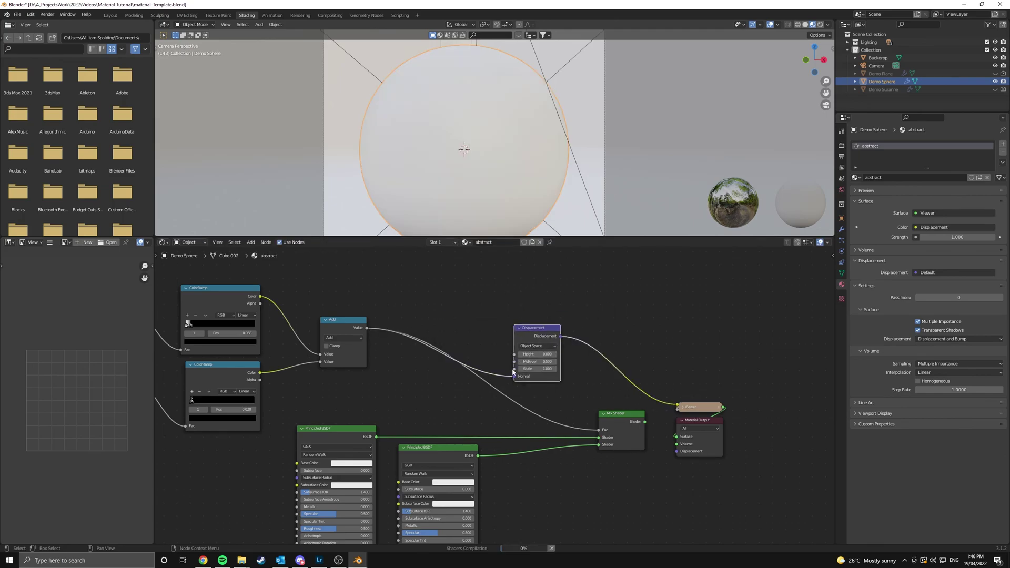
pyautogui.moveTo(510, 377); pyautogui.dragTo(514, 354)
# Move the Material Output farther out, then connect the Displacement node to its Displacement input and the Mix Shader to its Surface.
pyautogui.moveTo(624, 422); pyautogui.dragTo(435, 410, button='middle')
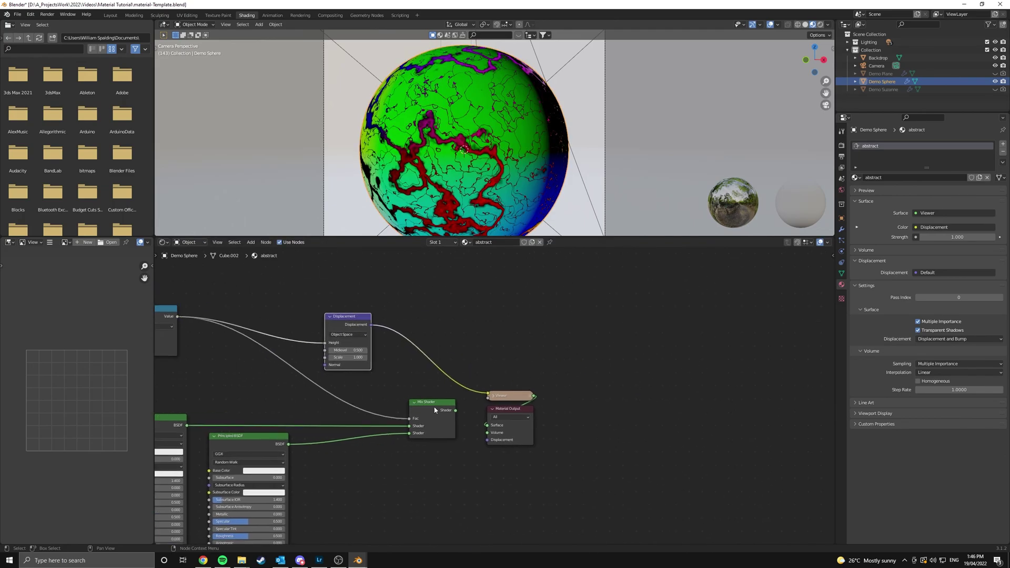
pyautogui.moveTo(520, 409); pyautogui.dragTo(568, 395)
pyautogui.moveTo(372, 326); pyautogui.dragTo(569, 431)
pyautogui.moveTo(456, 410); pyautogui.dragTo(568, 417)
pyautogui.click(476, 379)
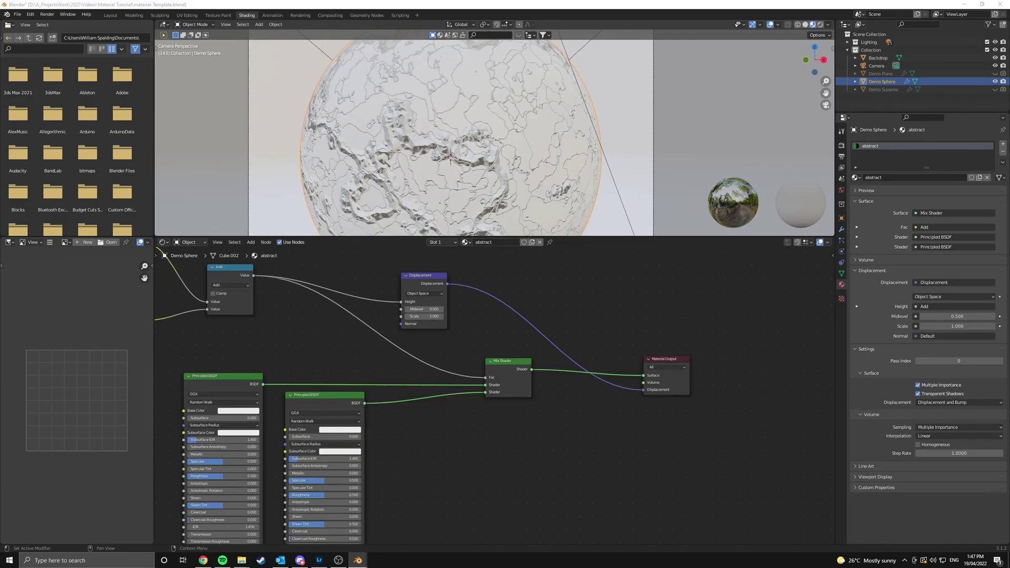
pyautogui.scroll(5, 483, 363)
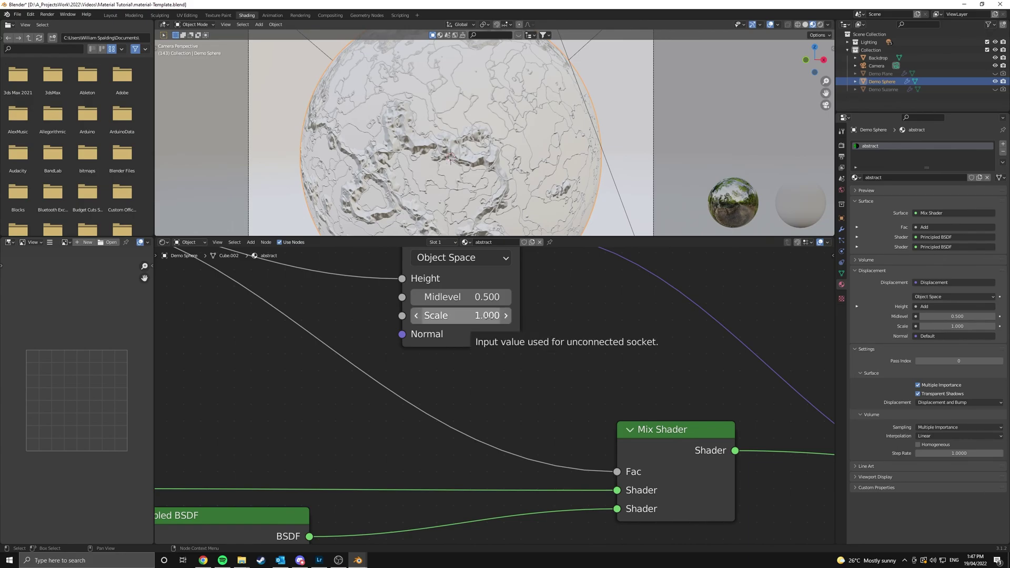
# Switch the viewport to rendered shading and examine the displaced demo sphere from farther out and up close.
pyautogui.press('z')
pyautogui.click(556, 100)
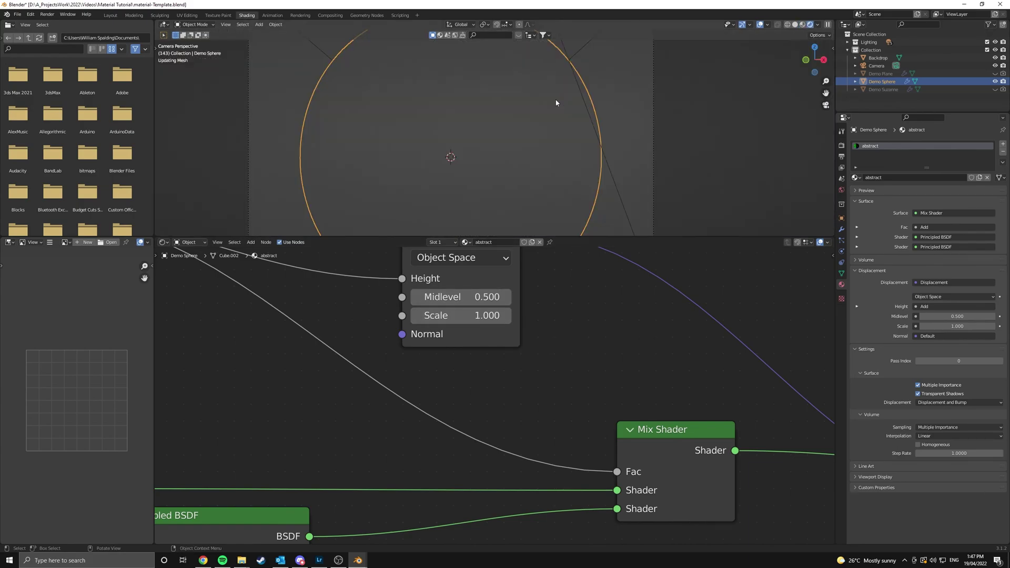
pyautogui.scroll(-6, 559, 105)
pyautogui.scroll(-1, 542, 109)
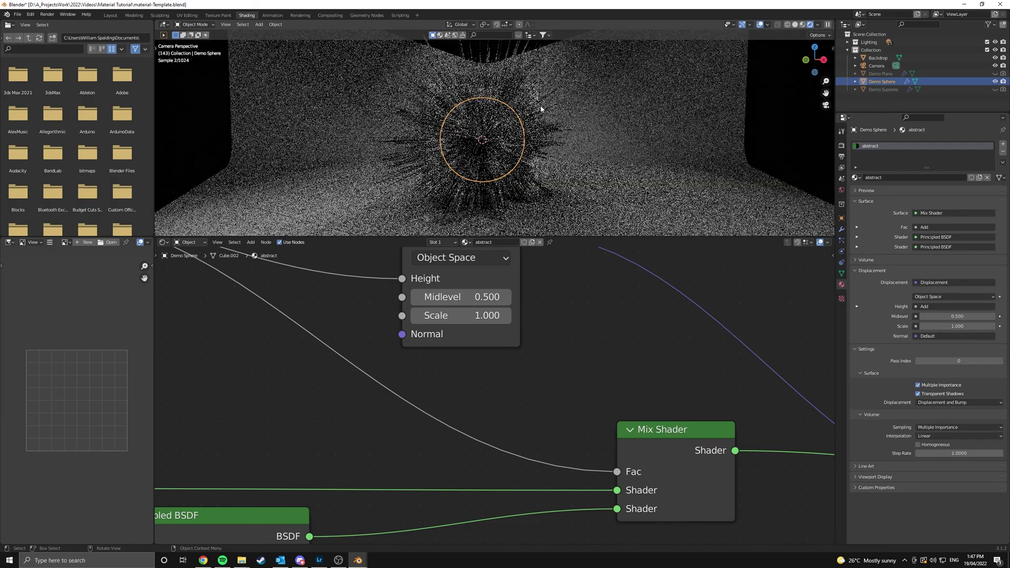
pyautogui.scroll(5, 537, 120)
# Set the Displacement node's Scale to 0.005.
pyautogui.moveTo(475, 320); pyautogui.dragTo(496, 351, button='middle')
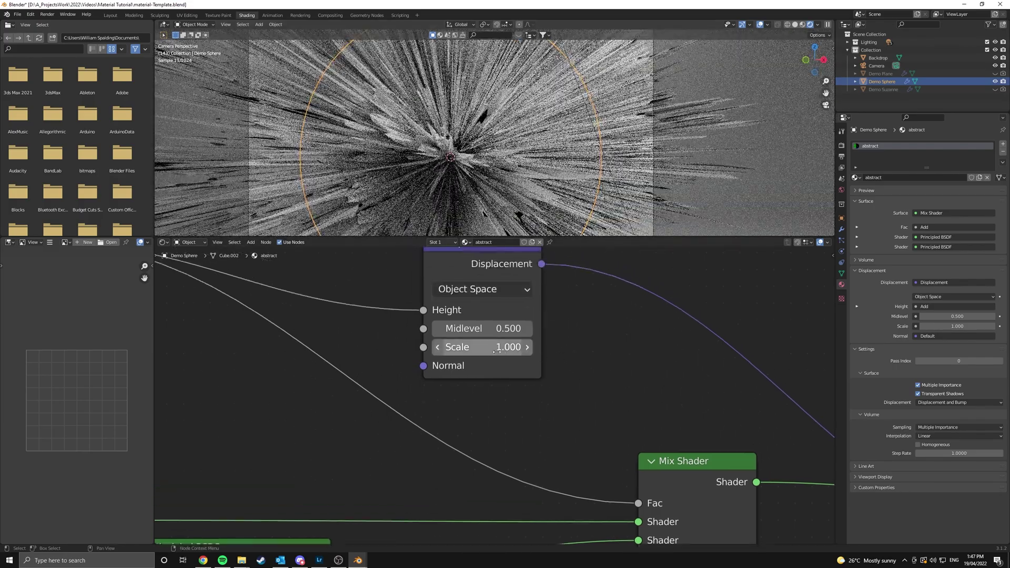
pyautogui.doubleClick(496, 347)
pyautogui.write('0.')
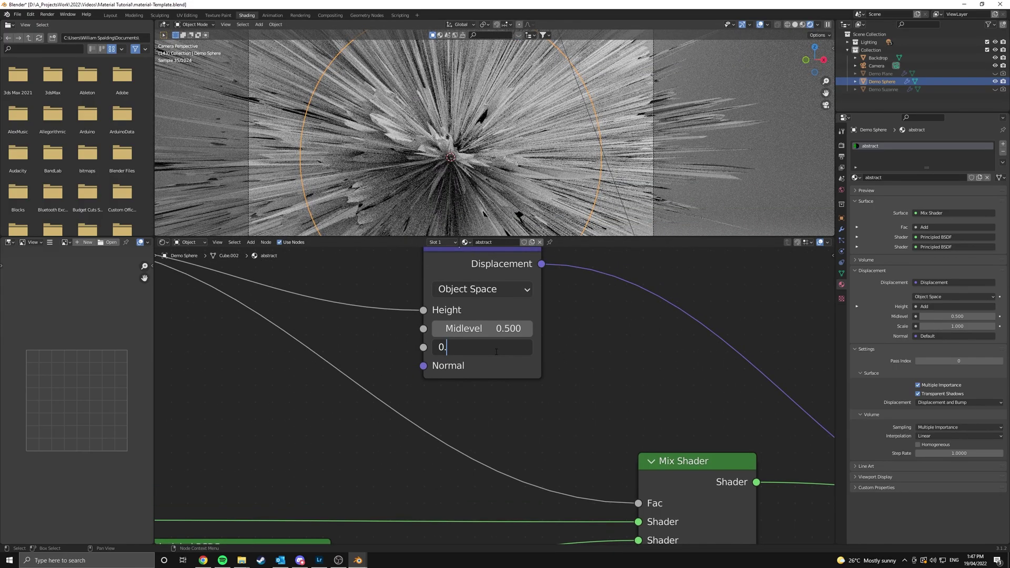
pyautogui.write('005')
pyautogui.press('Return')
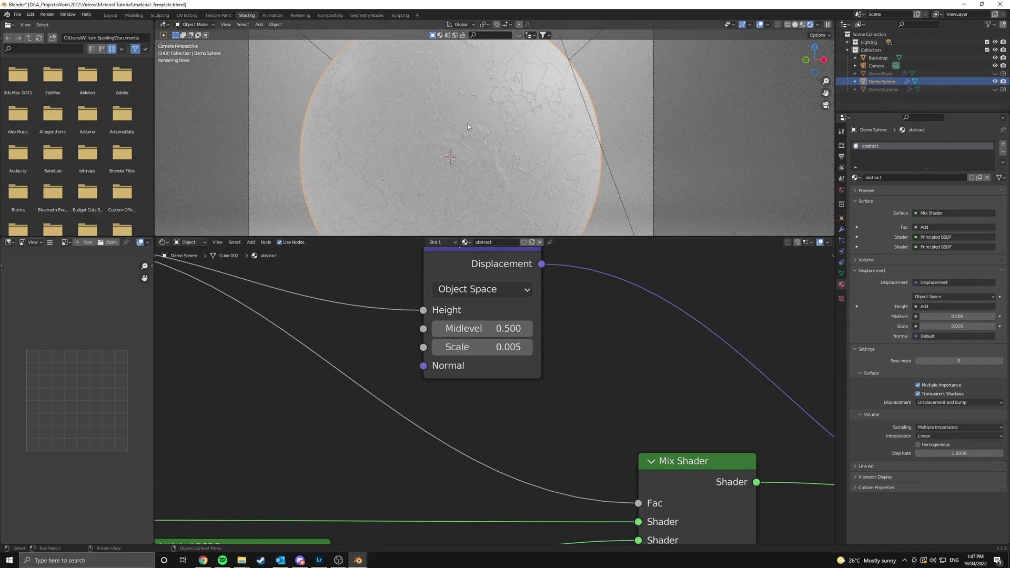
# Zoom out to check the rendered sphere, keep the demo sphere selected and return the viewport to Material Preview shading.
pyautogui.scroll(-3, 443, 159)
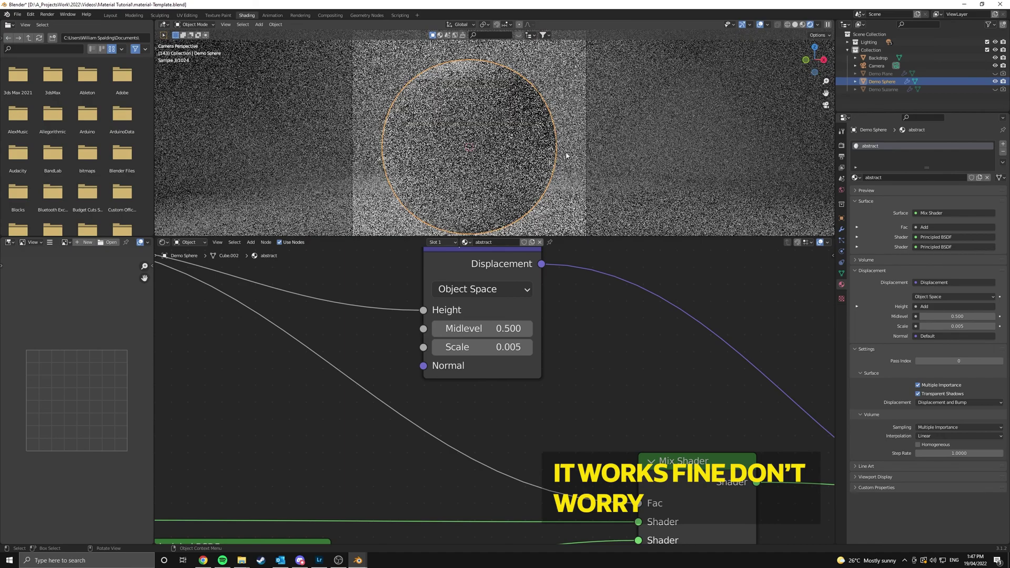
pyautogui.click(566, 151)
pyautogui.press('z')
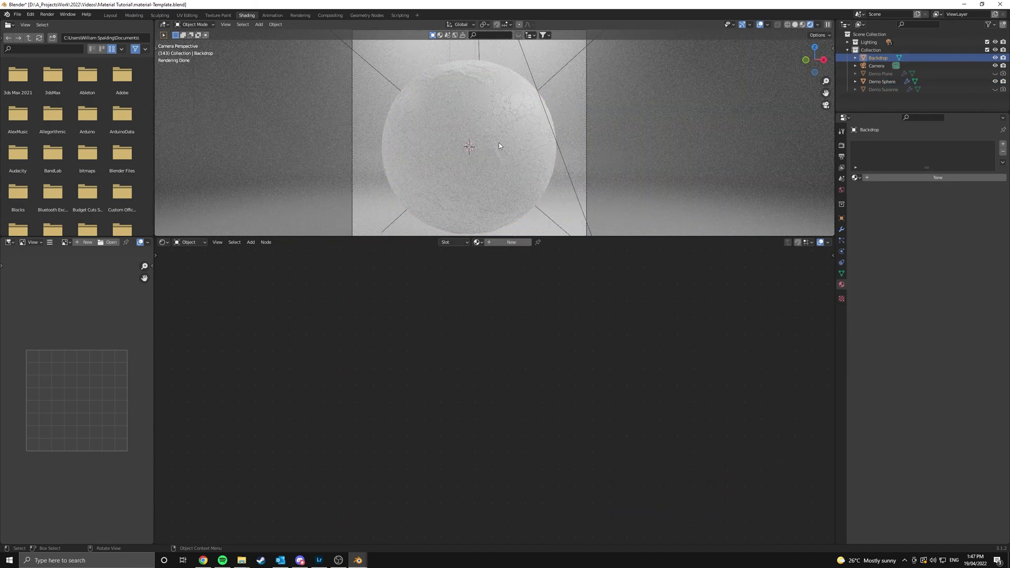
pyautogui.click(499, 143)
pyautogui.scroll(-2, 533, 166)
pyautogui.press('z')
pyautogui.click(594, 178)
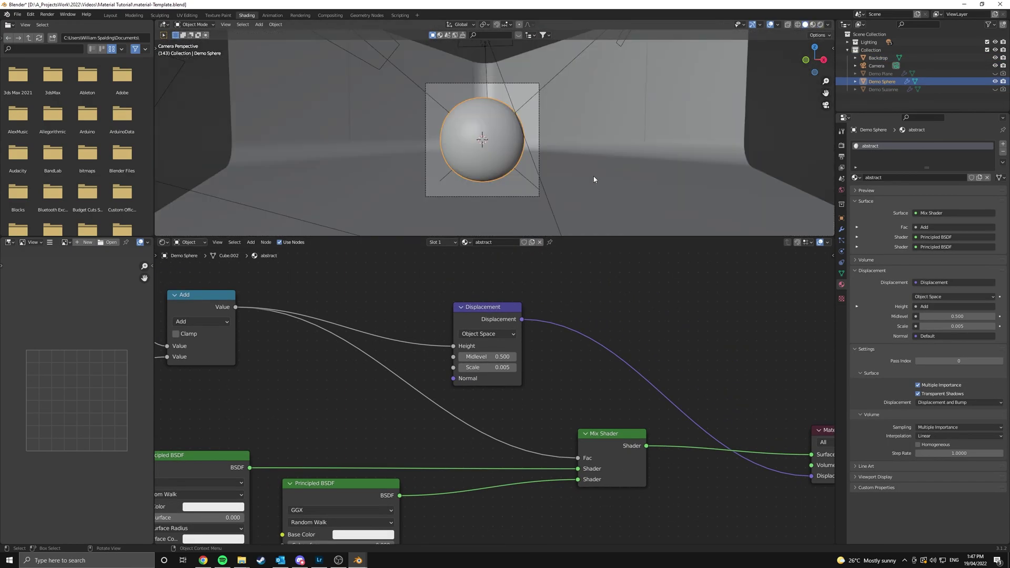
pyautogui.moveTo(515, 335); pyautogui.dragTo(582, 349, button='middle')
pyautogui.press('z')
pyautogui.click(511, 242)
# Try black as the second Principled BSDF's Base Color and inspect the vein pattern on the sphere up close.
pyautogui.moveTo(506, 366); pyautogui.dragTo(565, 255, button='middle')
pyautogui.moveTo(464, 364); pyautogui.dragTo(500, 341, button='middle')
pyautogui.scroll(-8, 544, 406)
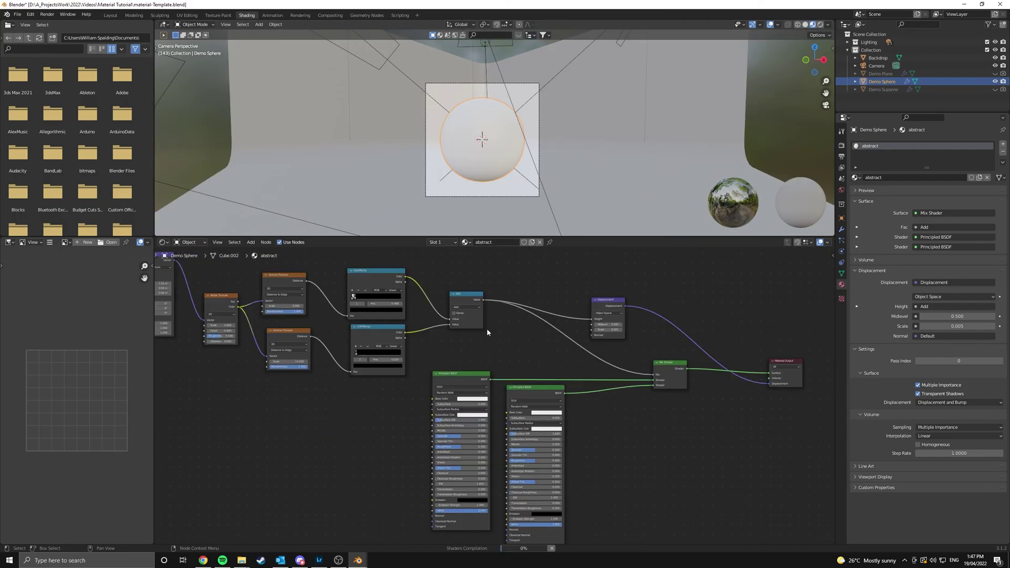
pyautogui.scroll(4, 542, 405)
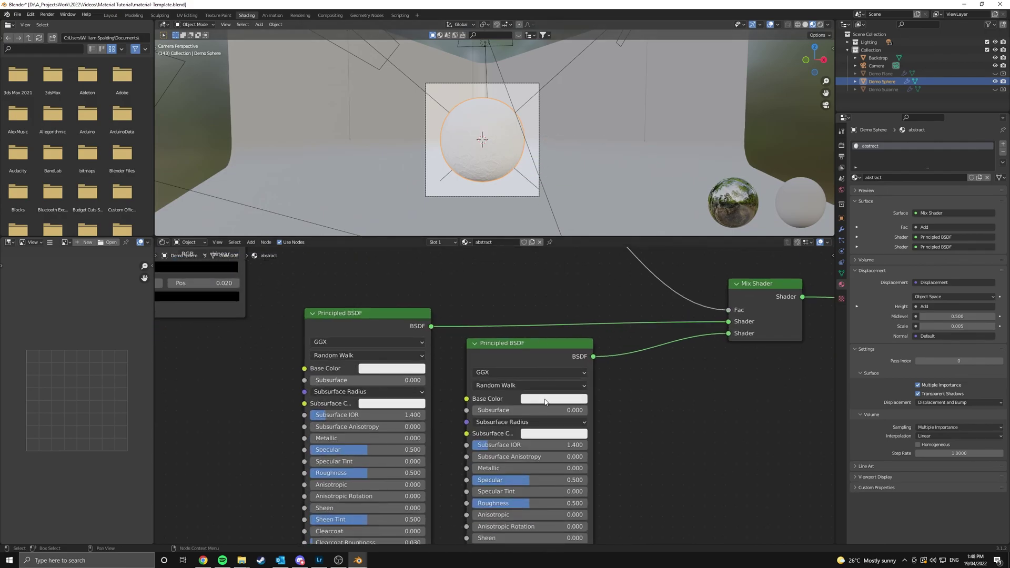
pyautogui.click(545, 402)
pyautogui.moveTo(612, 279); pyautogui.dragTo(612, 329)
pyautogui.scroll(1, 507, 128)
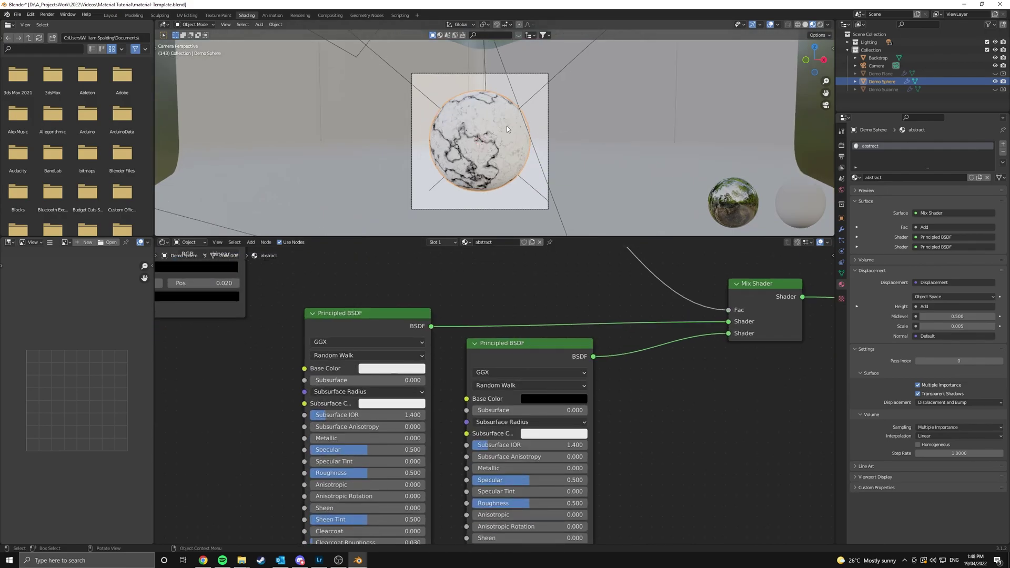
pyautogui.scroll(5, 507, 129)
pyautogui.scroll(2, 495, 175)
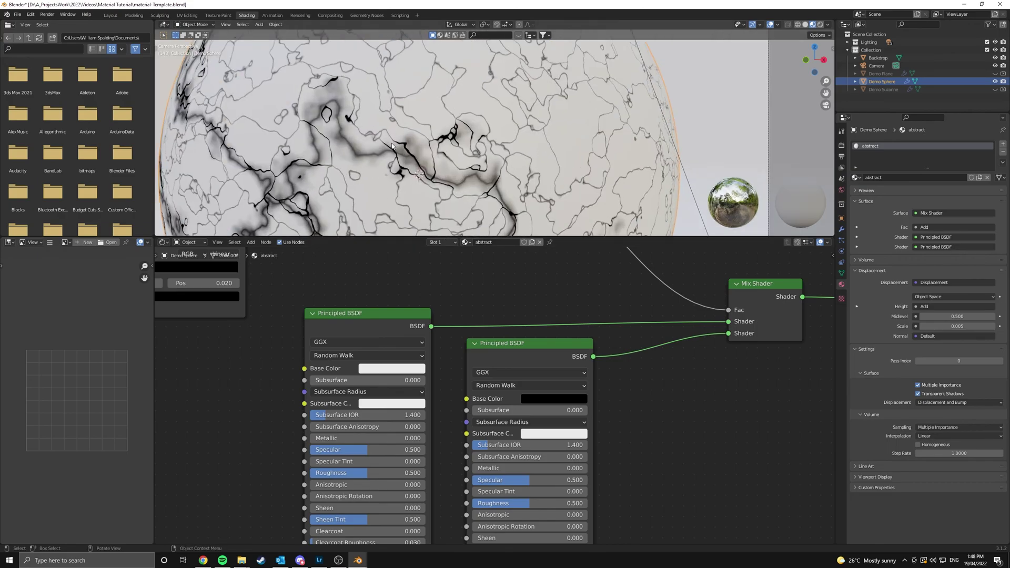
pyautogui.scroll(-2, 358, 99)
pyautogui.scroll(2, 421, 102)
# Set the second Principled BSDF's Base Color to orange, with hue 0.040, saturation 0.982 and value 0.739.
pyautogui.moveTo(369, 347); pyautogui.dragTo(390, 417, button='middle')
pyautogui.moveTo(506, 410); pyautogui.dragTo(498, 363, button='middle')
pyautogui.click(565, 421)
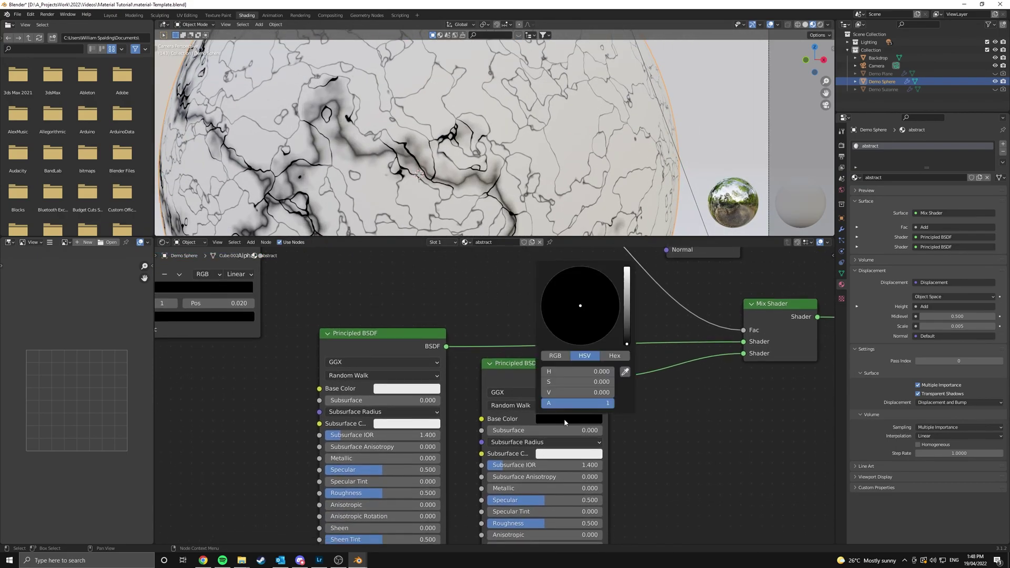
pyautogui.moveTo(627, 344); pyautogui.dragTo(626, 276)
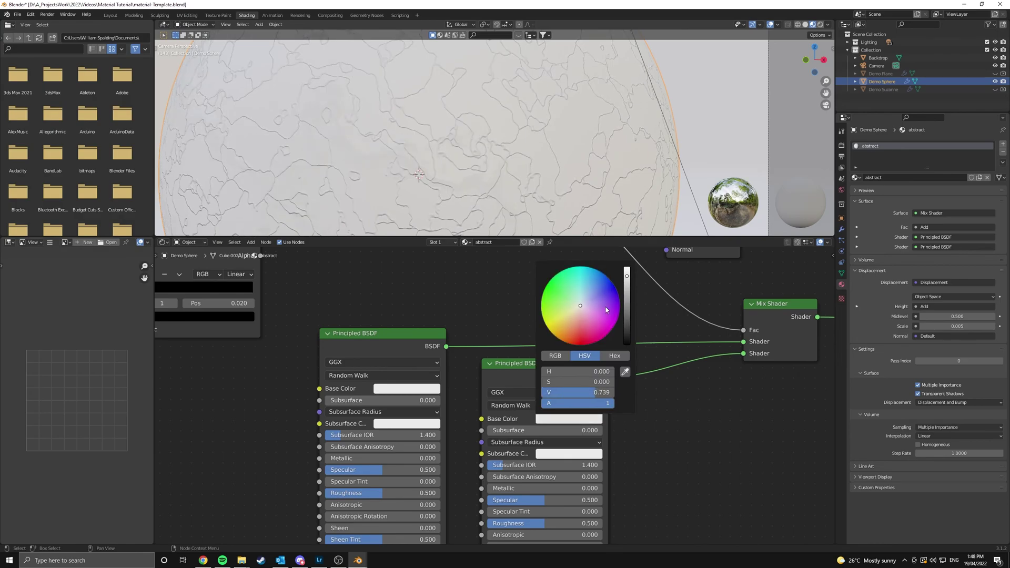
pyautogui.moveTo(580, 308)
pyautogui.mouseDown()
pyautogui.moveTo(577, 337)
pyautogui.moveTo(564, 336)
pyautogui.mouseUp()
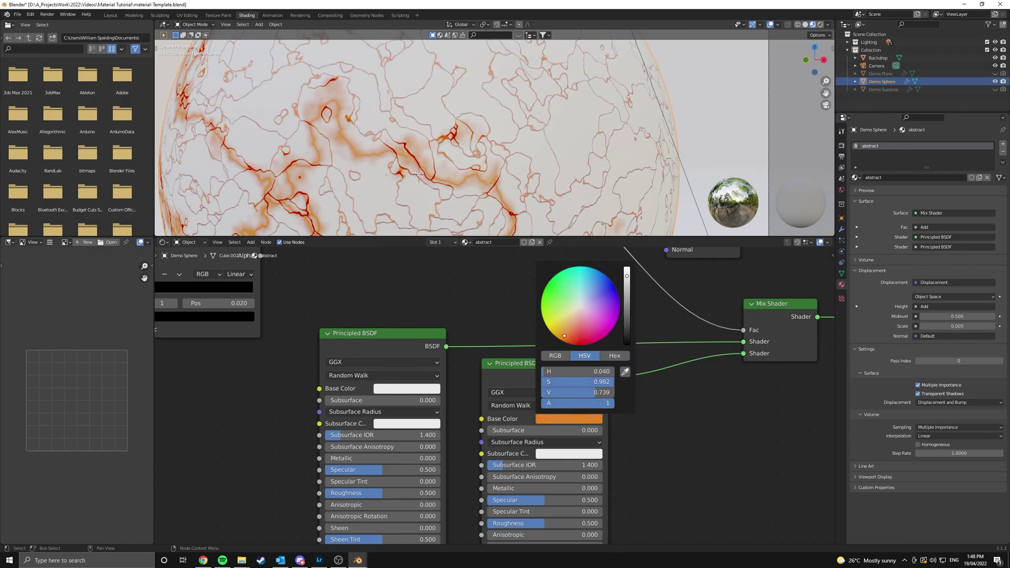
# Set the first Principled BSDF's Base Color to pale yellow, with hue 0.169, saturation 0.569 and value 0.800.
pyautogui.click(390, 388)
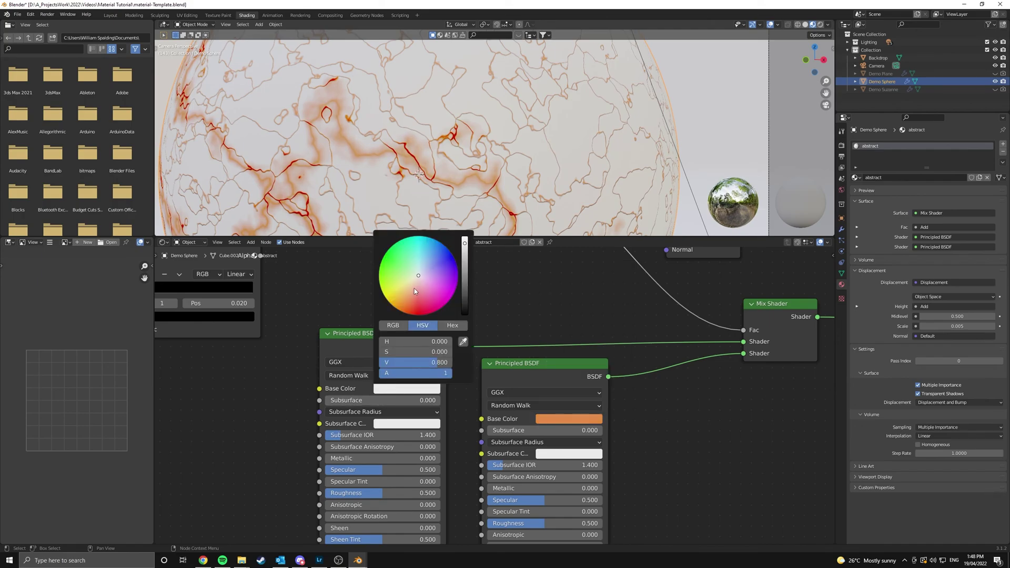
pyautogui.moveTo(419, 279); pyautogui.dragTo(408, 281)
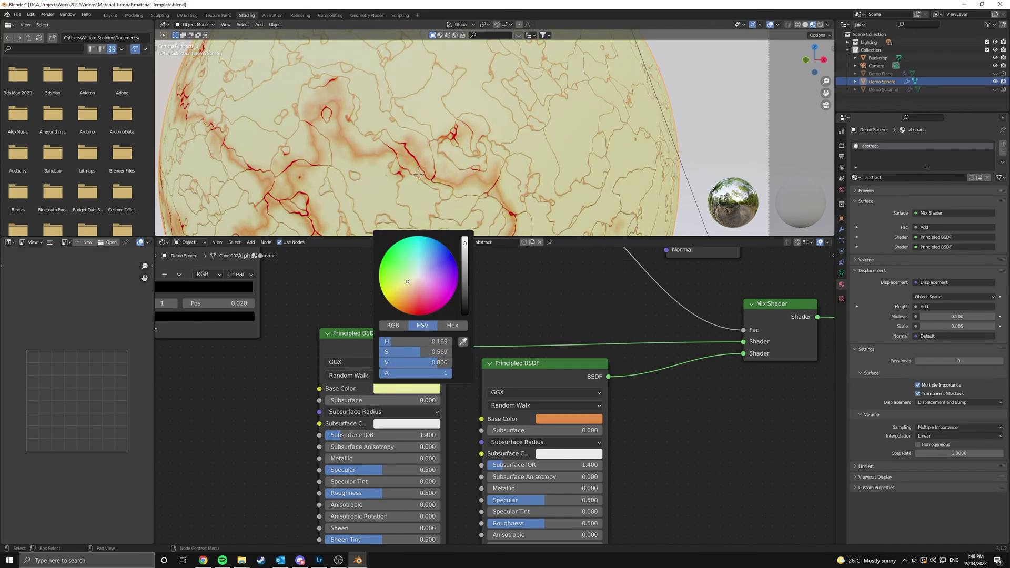
pyautogui.scroll(-5, 592, 146)
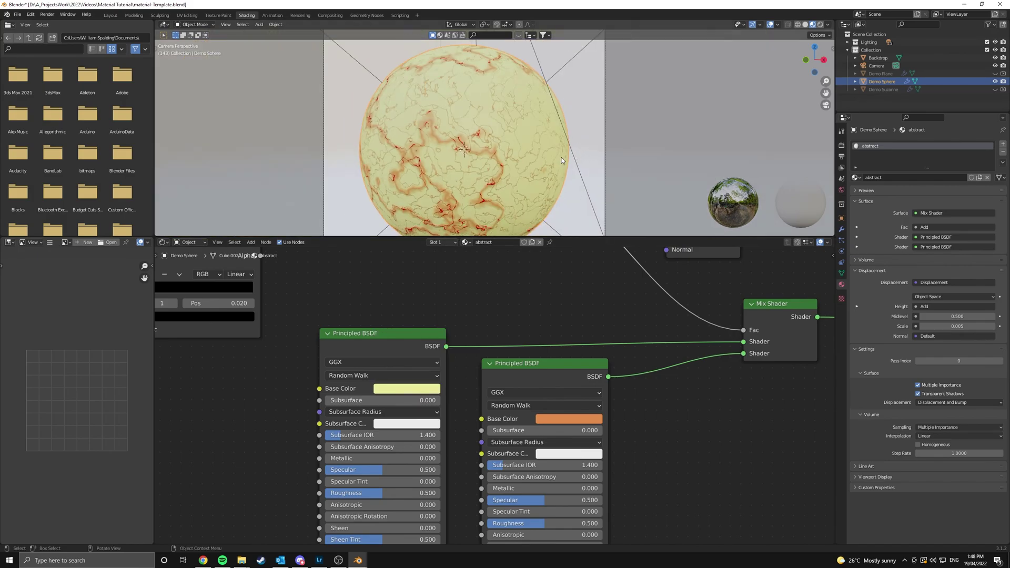
# Switch the viewport to rendered shading and shift the upper ColorRamp's white stop slightly inward to thicken the large veins.
pyautogui.moveTo(421, 285)
pyautogui.mouseDown(button='middle')
pyautogui.moveTo(602, 271)
pyautogui.moveTo(794, 492)
pyautogui.mouseUp(button='middle')
pyautogui.scroll(6, 485, 128)
pyautogui.press('z')
pyautogui.press('8')
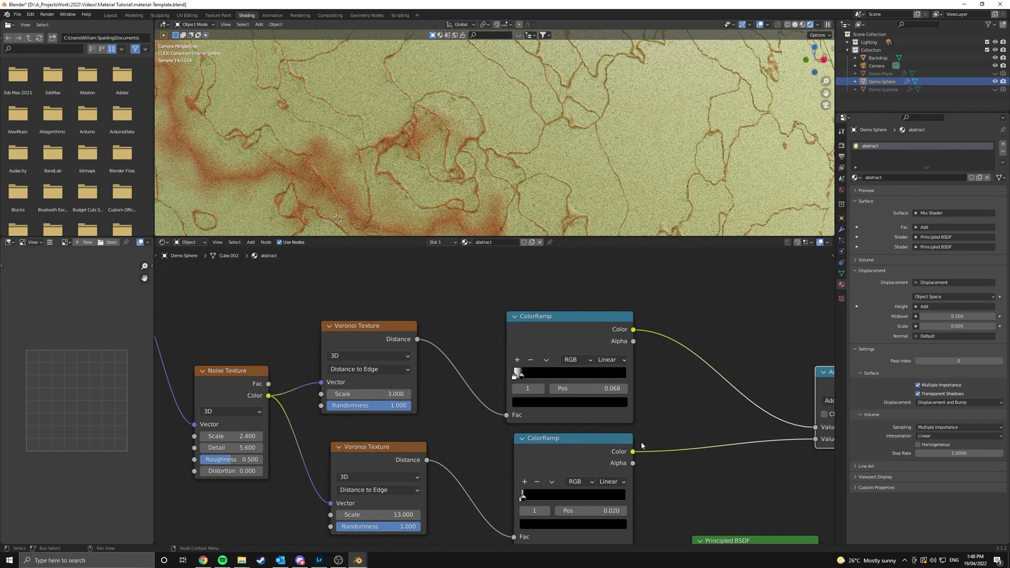
pyautogui.scroll(3, 641, 445)
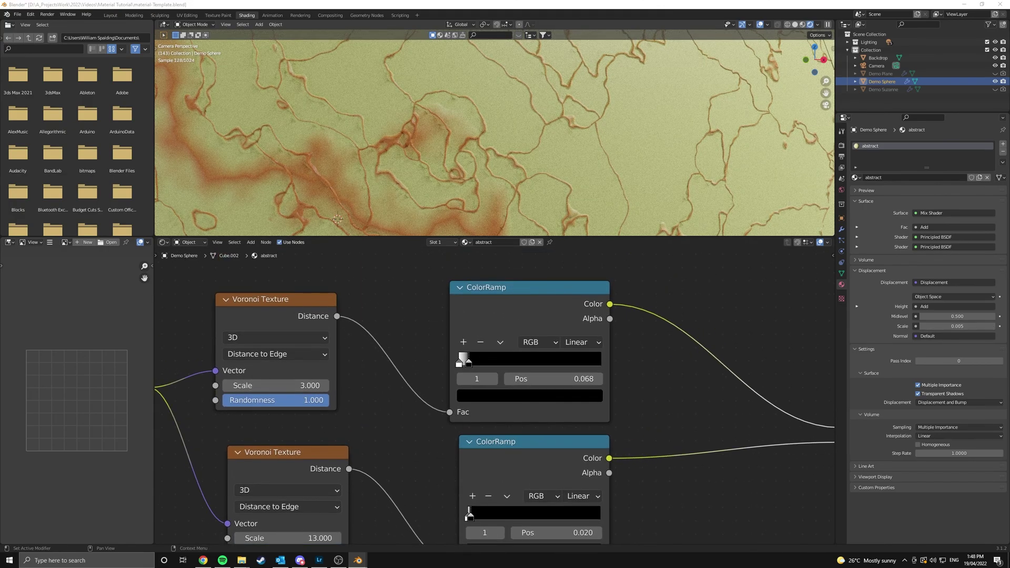
pyautogui.scroll(2, 443, 352)
pyautogui.moveTo(441, 353); pyautogui.dragTo(452, 356)
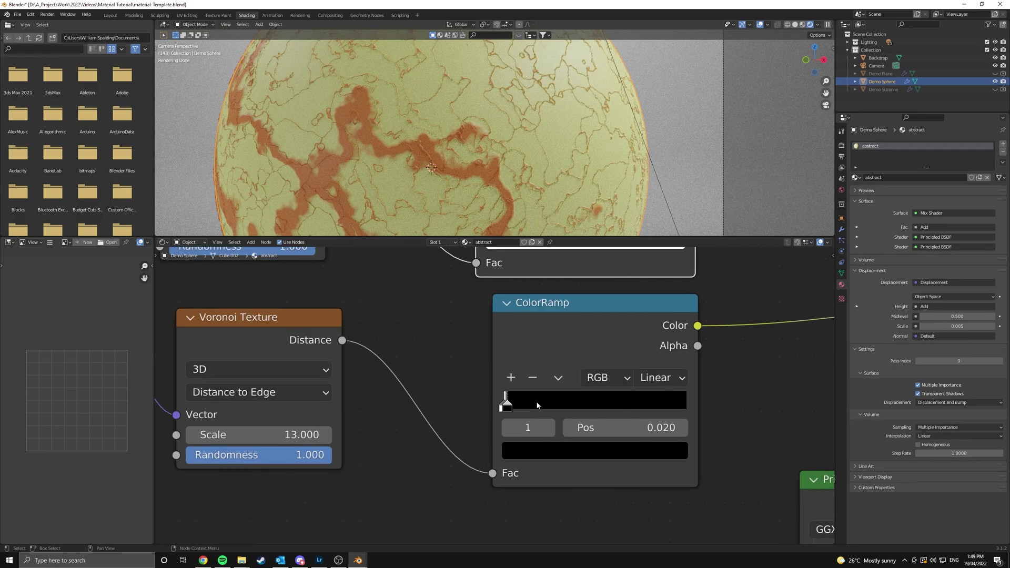
# Move the lower ColorRamp's black stop to position 0.039 to thicken the fine veins.
pyautogui.click(418, 384)
pyautogui.moveTo(510, 407); pyautogui.dragTo(513, 408)
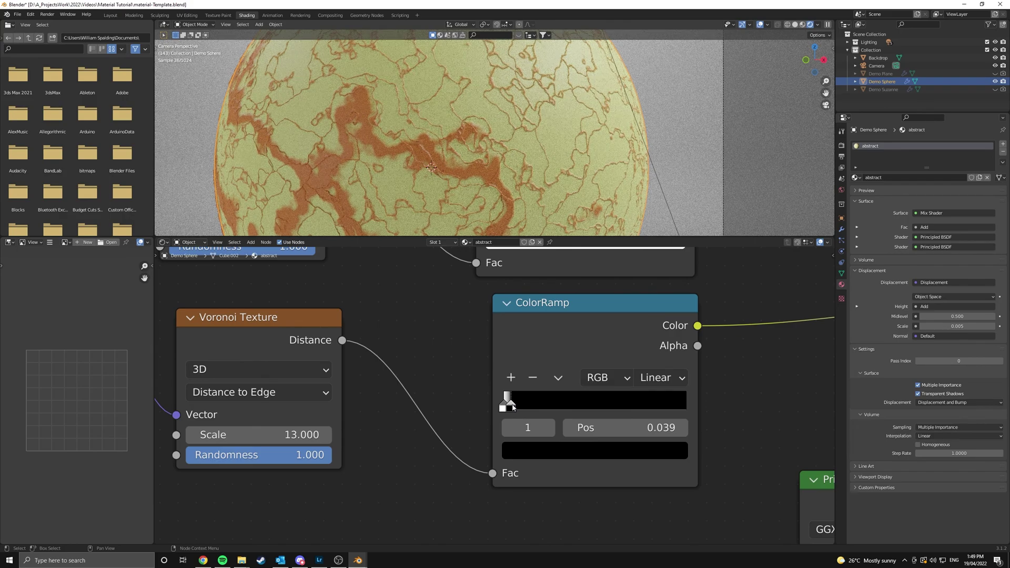
pyautogui.scroll(-3, 499, 191)
pyautogui.scroll(-5, 717, 347)
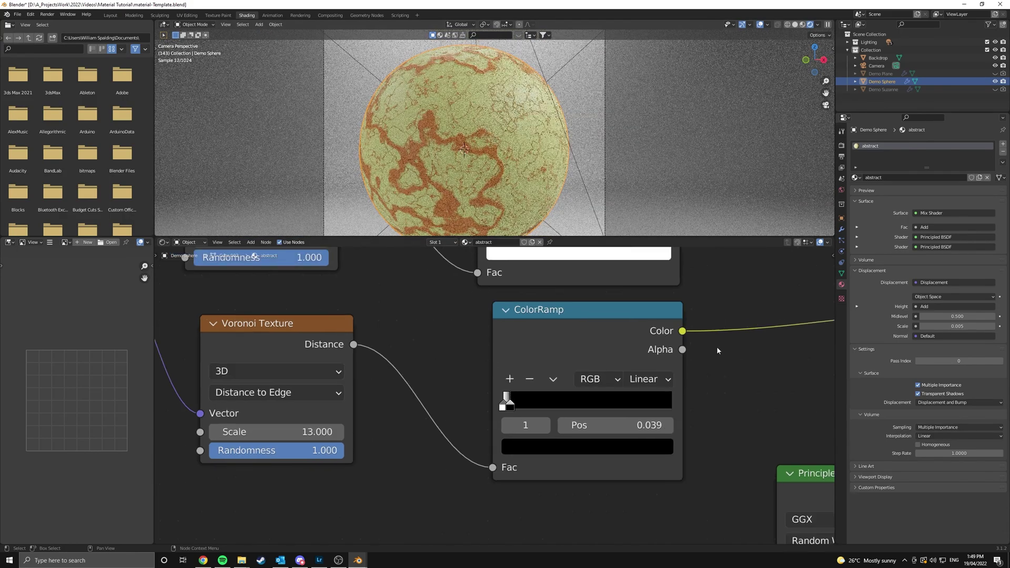
# Set the yellow Principled BSDF's Specular to 0.841 and its Roughness to 0.068.
pyautogui.moveTo(654, 351); pyautogui.dragTo(521, 358, button='middle')
pyautogui.moveTo(622, 378); pyautogui.dragTo(453, 232, button='middle')
pyautogui.scroll(1, 496, 419)
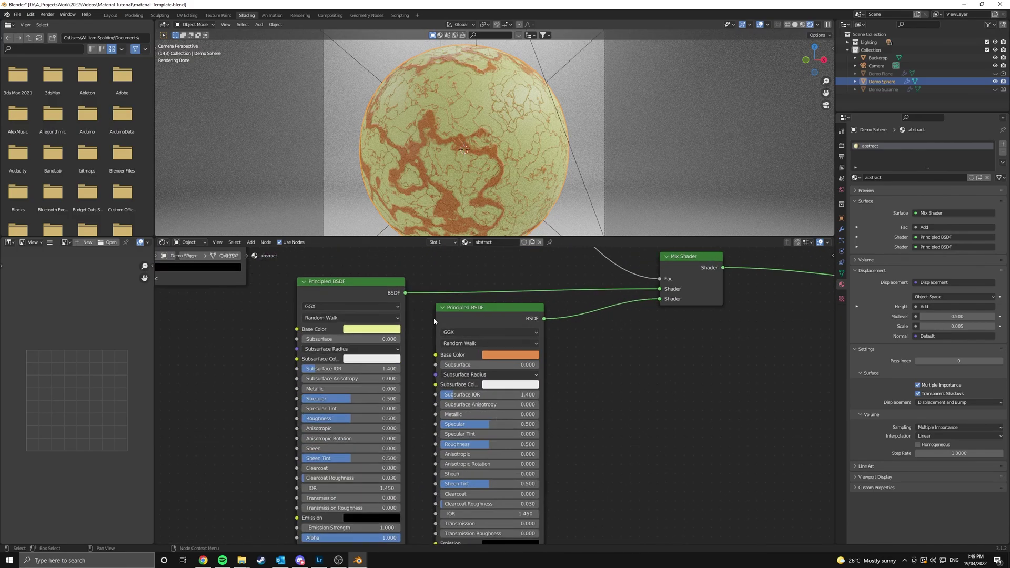
pyautogui.moveTo(582, 370); pyautogui.dragTo(715, 376, button='middle')
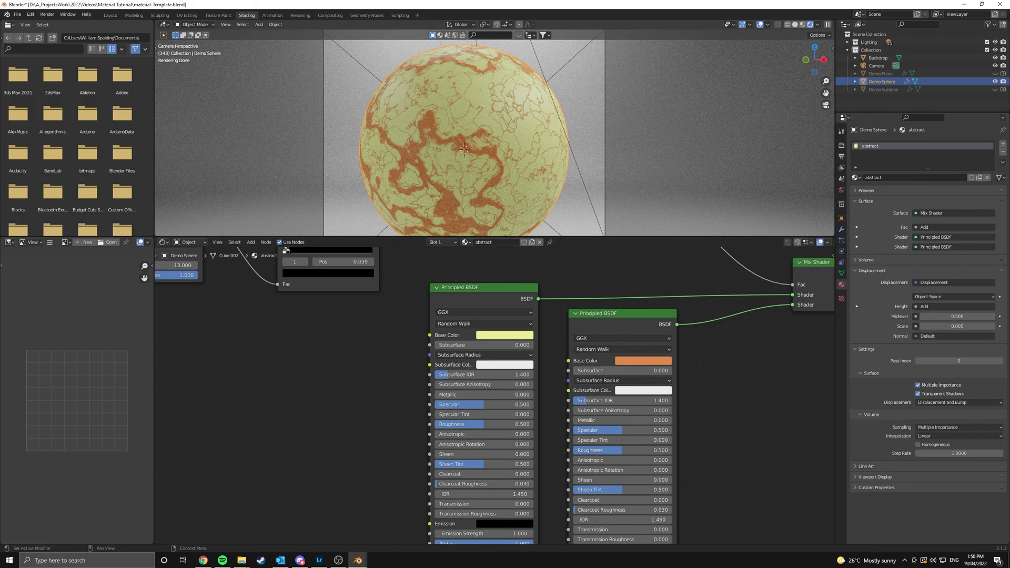
pyautogui.scroll(1, 495, 393)
pyautogui.moveTo(571, 435); pyautogui.dragTo(590, 419, button='middle')
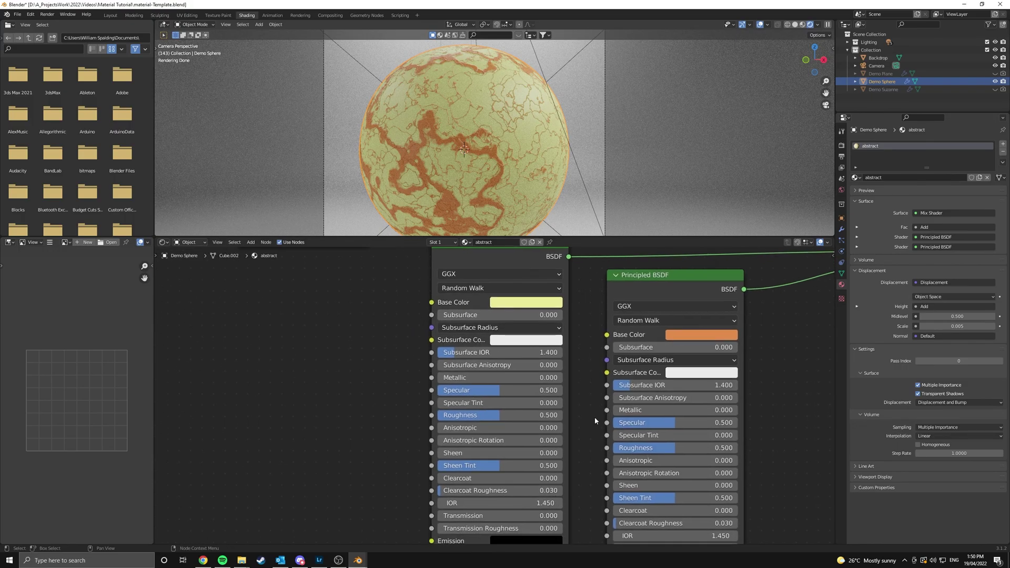
pyautogui.moveTo(521, 390); pyautogui.dragTo(563, 390)
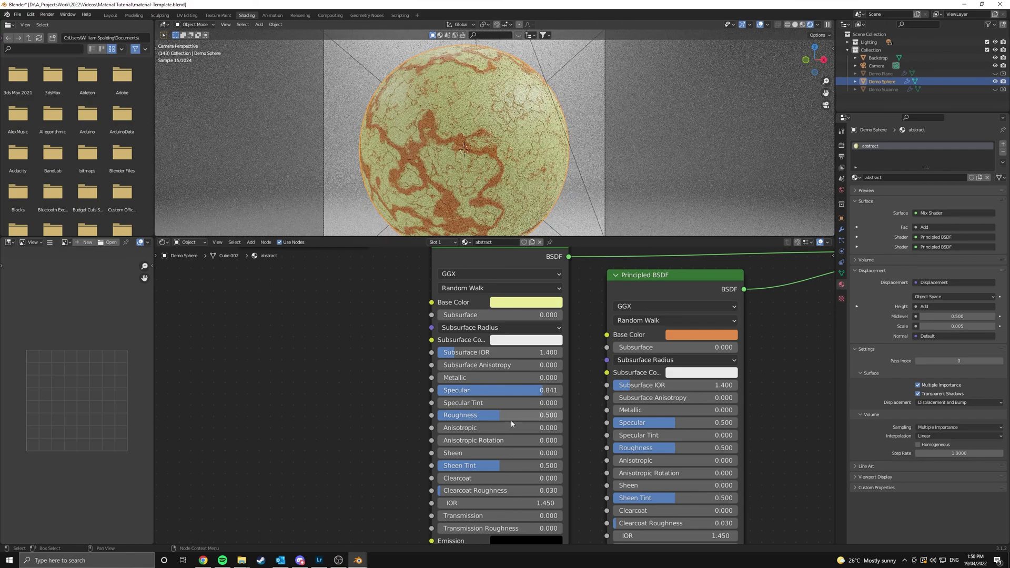
pyautogui.moveTo(512, 416); pyautogui.dragTo(463, 416)
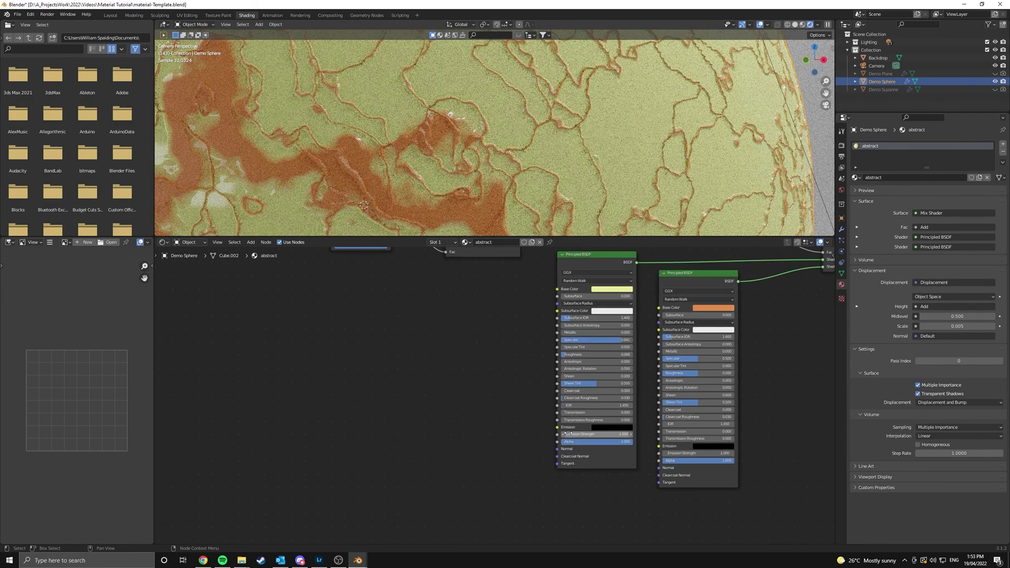
# Nudge the yellow Principled BSDF node slightly and add a Voronoi Texture node in the empty space before it.
pyautogui.moveTo(568, 434); pyautogui.dragTo(543, 481, button='middle')
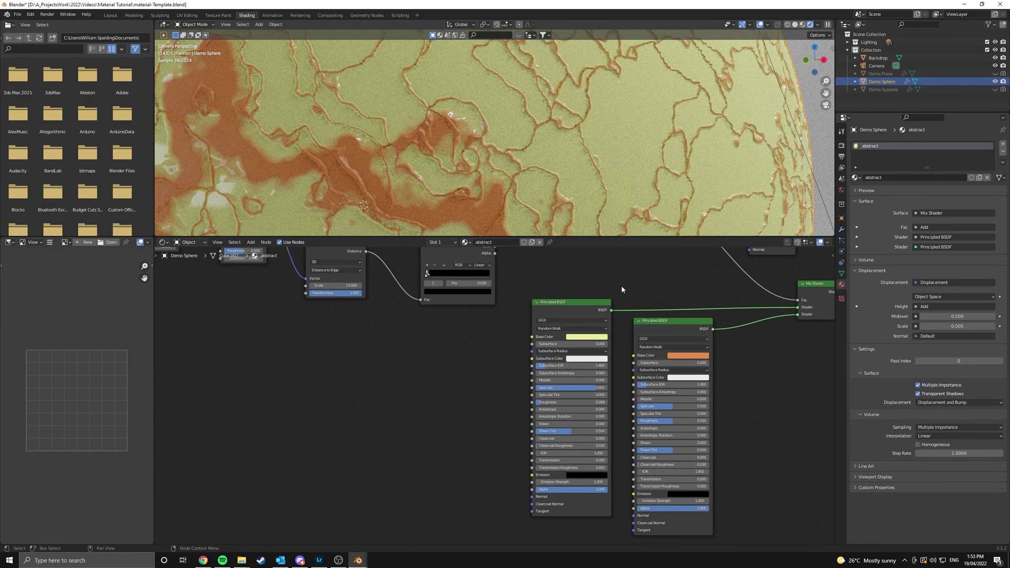
pyautogui.moveTo(555, 303)
pyautogui.mouseDown()
pyautogui.moveTo(558, 290)
pyautogui.moveTo(561, 299)
pyautogui.mouseUp()
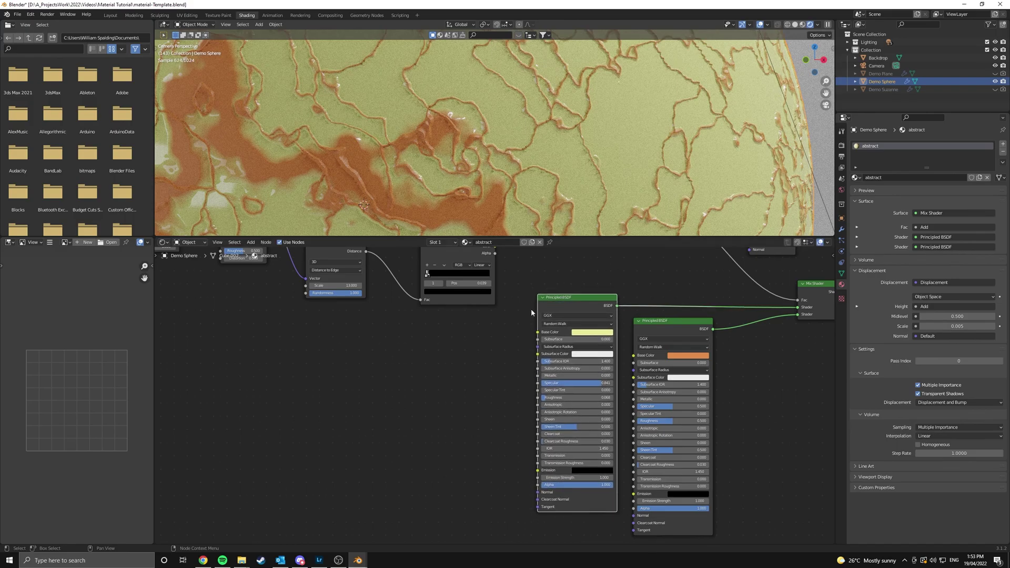
pyautogui.moveTo(476, 318); pyautogui.dragTo(502, 304, button='middle')
pyautogui.scroll(5, 500, 395)
pyautogui.moveTo(503, 436); pyautogui.dragTo(512, 381, button='middle')
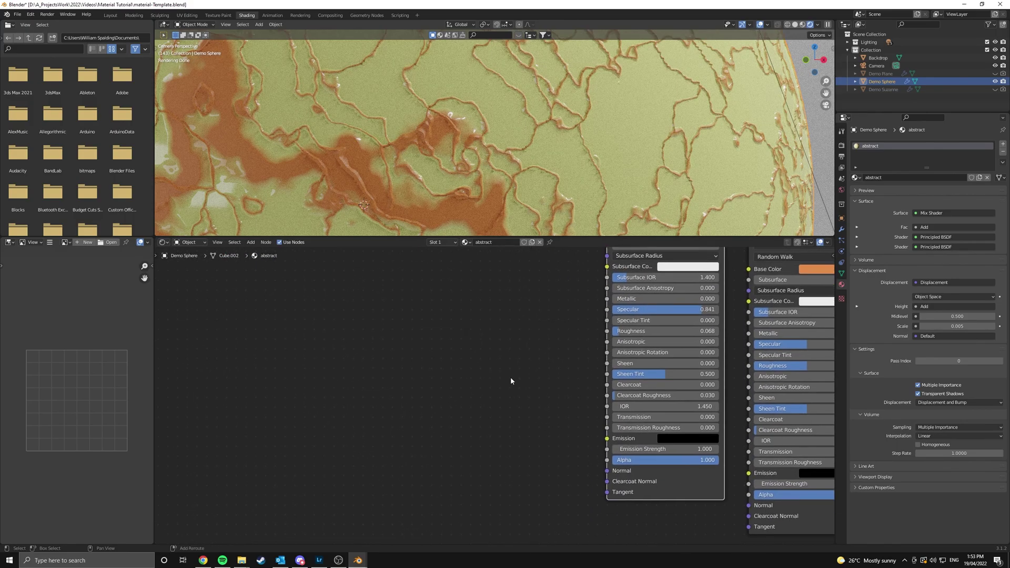
pyautogui.hotkey('shift', 'a')
pyautogui.click(511, 378)
pyautogui.write('voronoi')
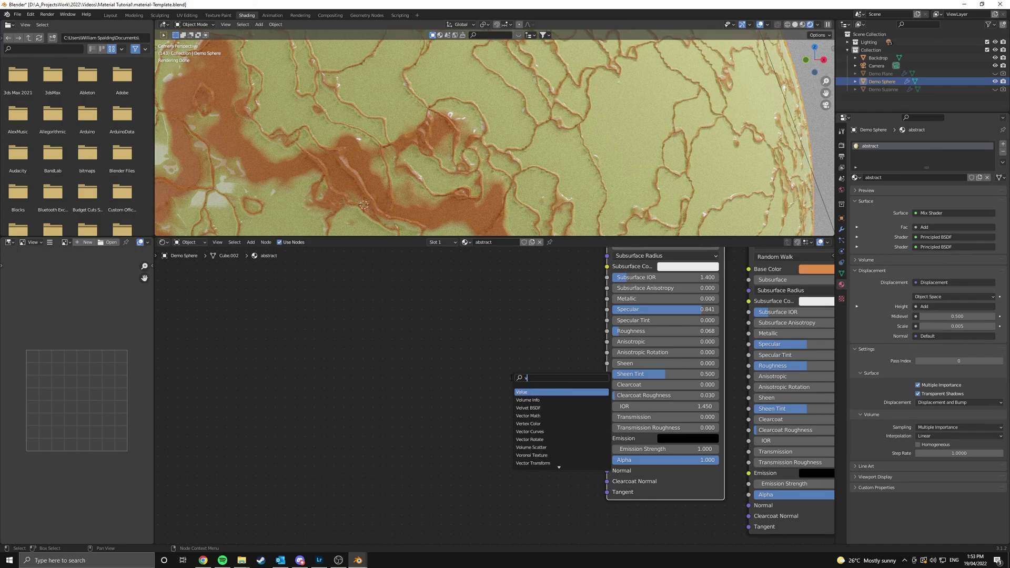
pyautogui.press('Return')
pyautogui.click(386, 376)
# Add a Musgrave Texture node before the new Voronoi Texture and connect its Height to the Voronoi's Vector.
pyautogui.hotkey('shift', 'a')
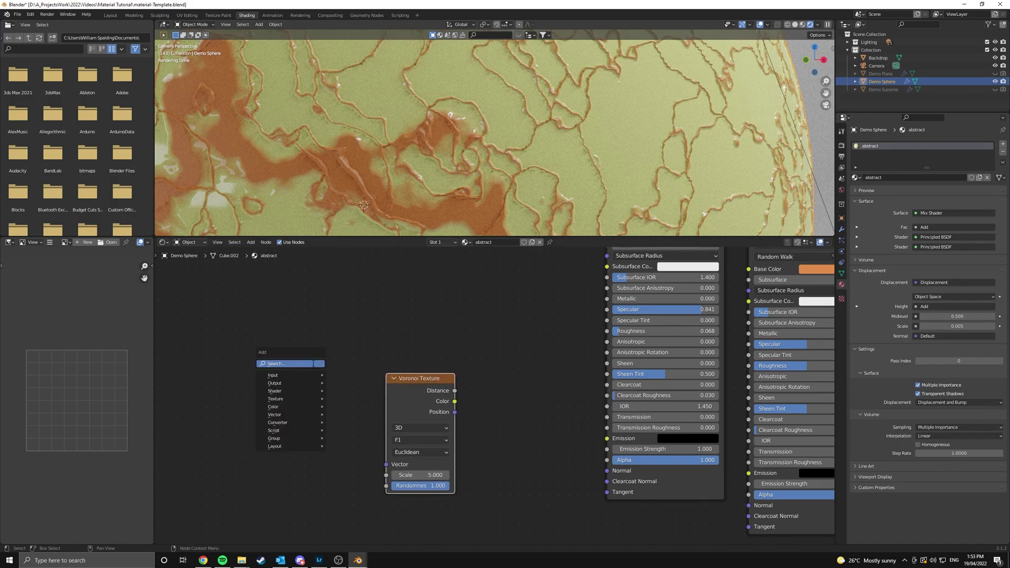
pyautogui.click(316, 363)
pyautogui.write('musgrave')
pyautogui.press('Return')
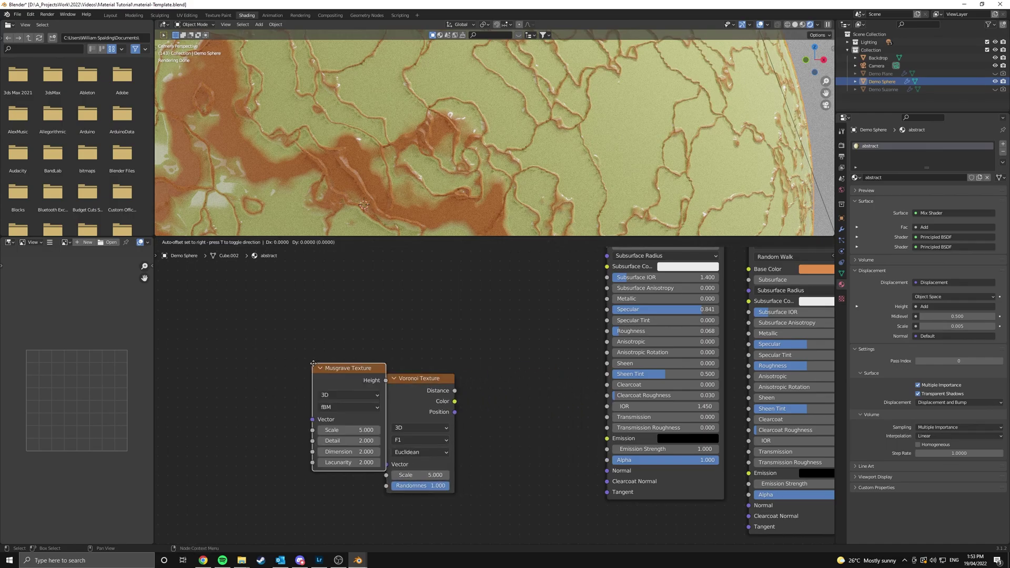
pyautogui.click(356, 399)
pyautogui.moveTo(350, 397); pyautogui.dragTo(387, 464)
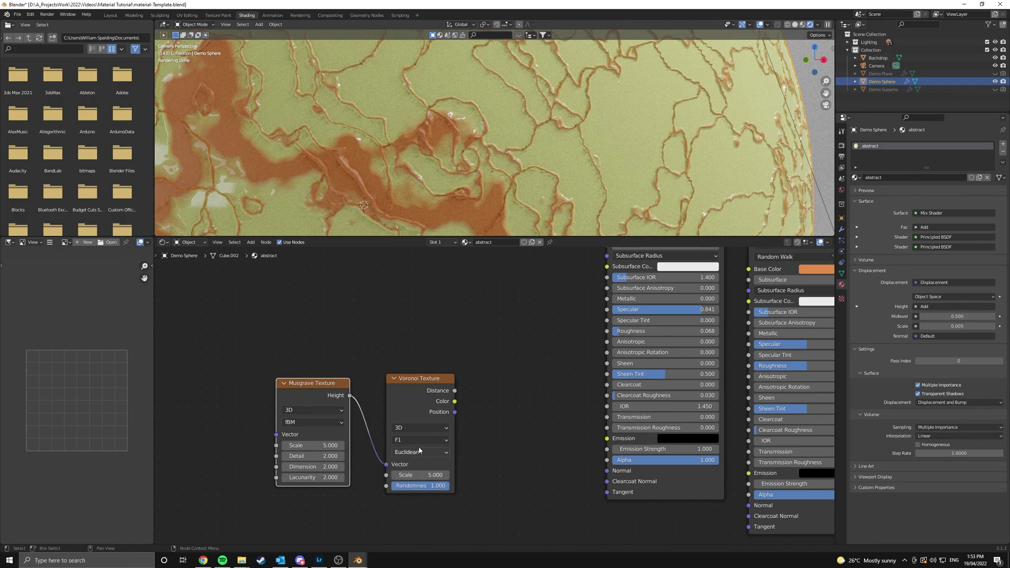
# Set the new Voronoi Texture's feature output to Distance to Edge.
pyautogui.click(420, 440)
pyautogui.click(427, 475)
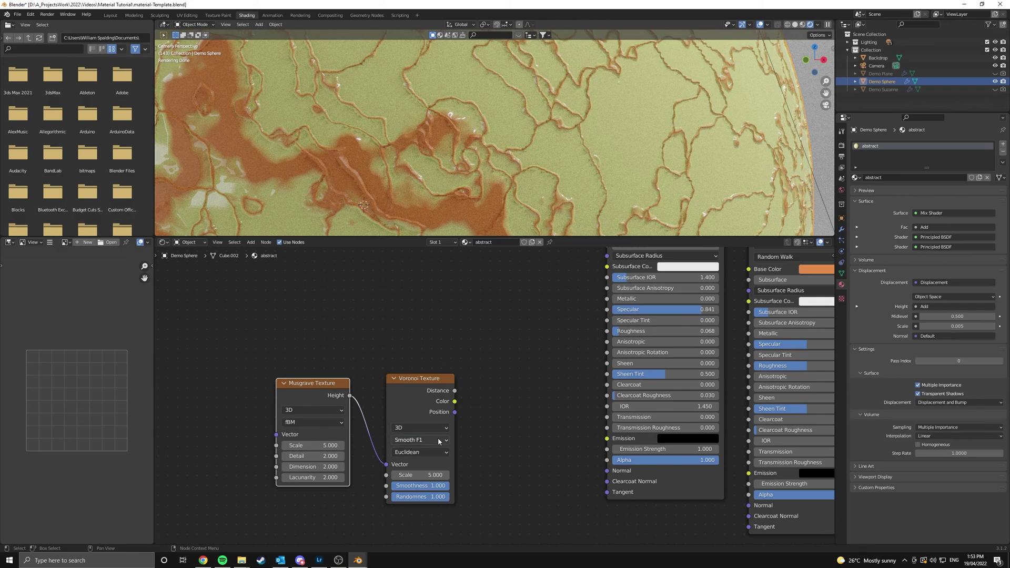
pyautogui.click(439, 441)
pyautogui.click(408, 501)
pyautogui.scroll(2, 448, 393)
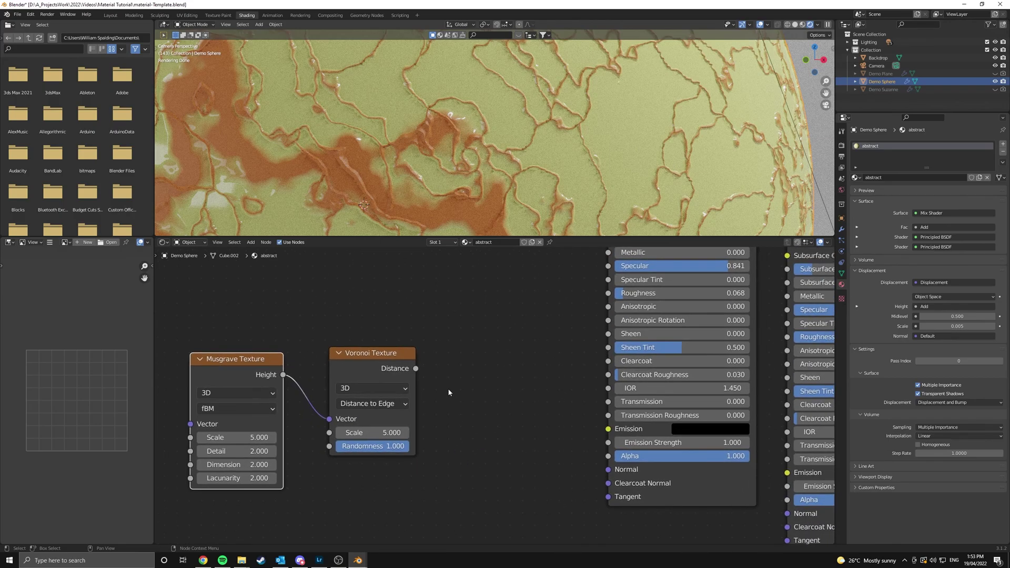
# Add a ColorRamp node after the new Voronoi Texture and connect the Voronoi's Distance to its Fac.
pyautogui.hotkey('shift', 'a')
pyautogui.click(497, 333)
pyautogui.write('col')
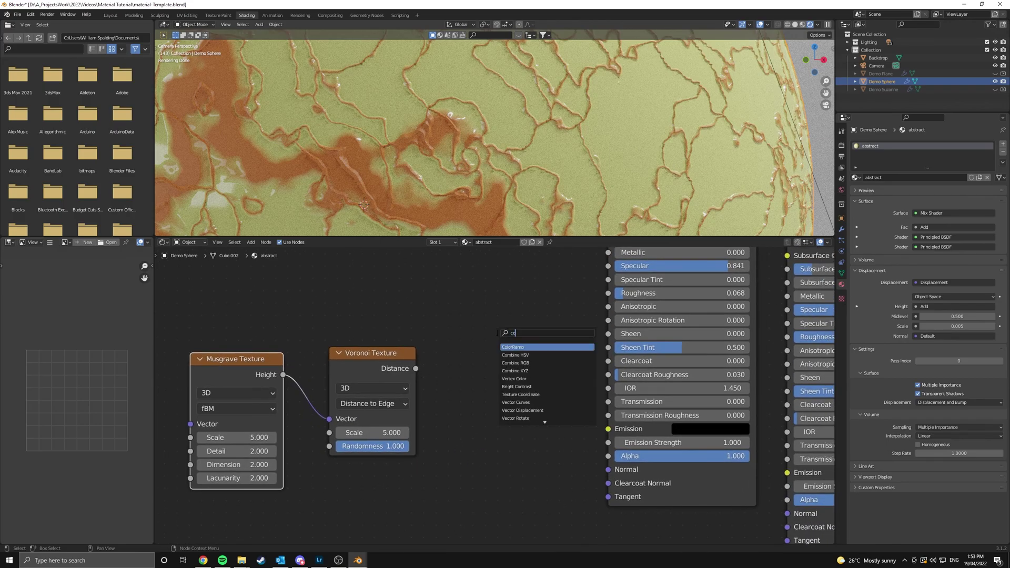
pyautogui.press('Return')
pyautogui.click(429, 343)
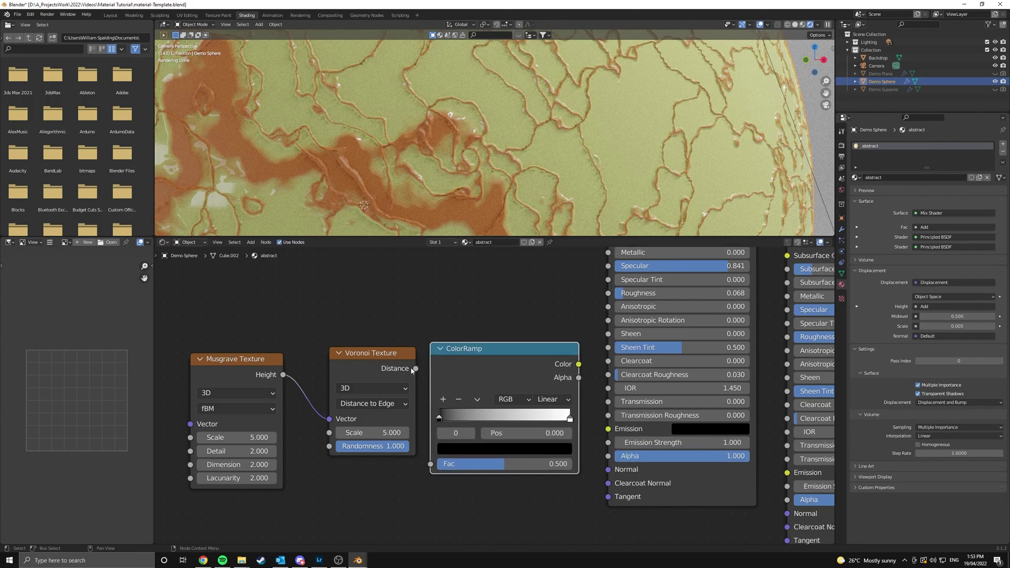
pyautogui.moveTo(416, 368); pyautogui.dragTo(430, 464)
# Move the new Voronoi Texture and ColorRamp nodes closer to the Musgrave Texture and preview the ColorRamp on the sphere.
pyautogui.moveTo(374, 354); pyautogui.dragTo(343, 364)
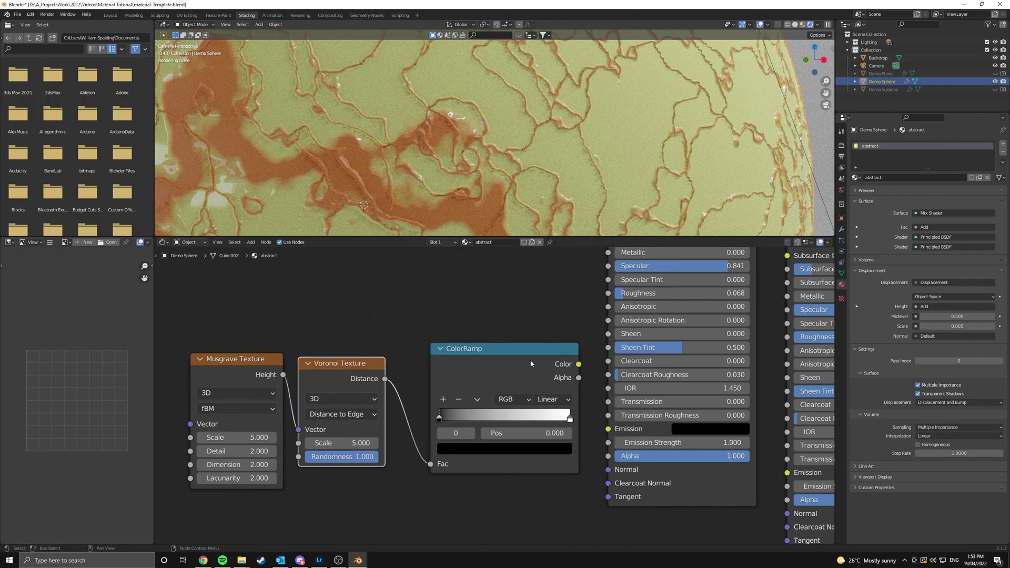
pyautogui.moveTo(539, 359); pyautogui.dragTo(500, 368)
pyautogui.keyDown('ctrl'); pyautogui.keyDown('shift'); pyautogui.click(500, 367); pyautogui.keyUp('shift'); pyautogui.keyUp('ctrl')
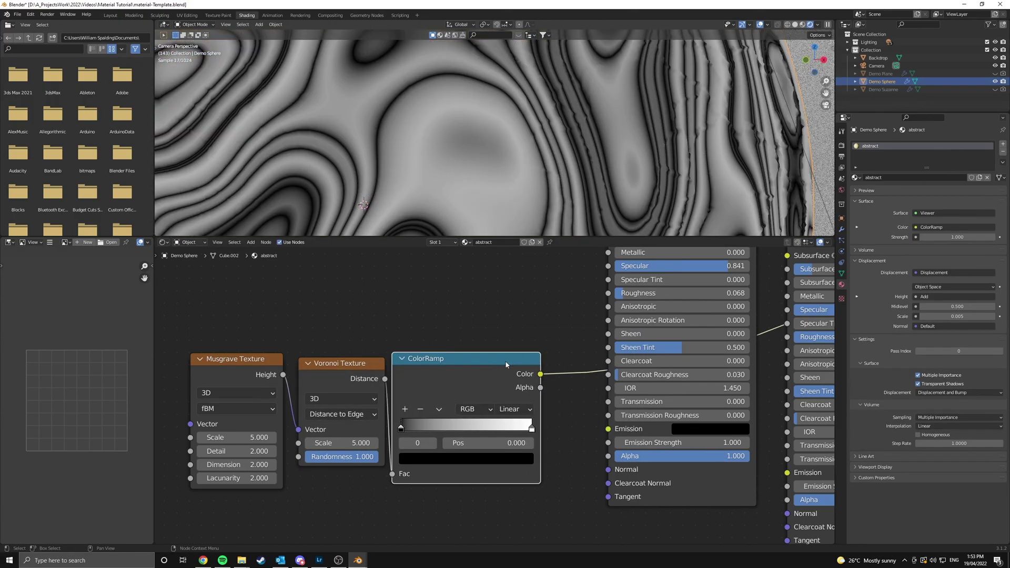
# Try a Scale of 200 on the new Voronoi Texture, then set it to 100.
pyautogui.click(341, 443)
pyautogui.write('200')
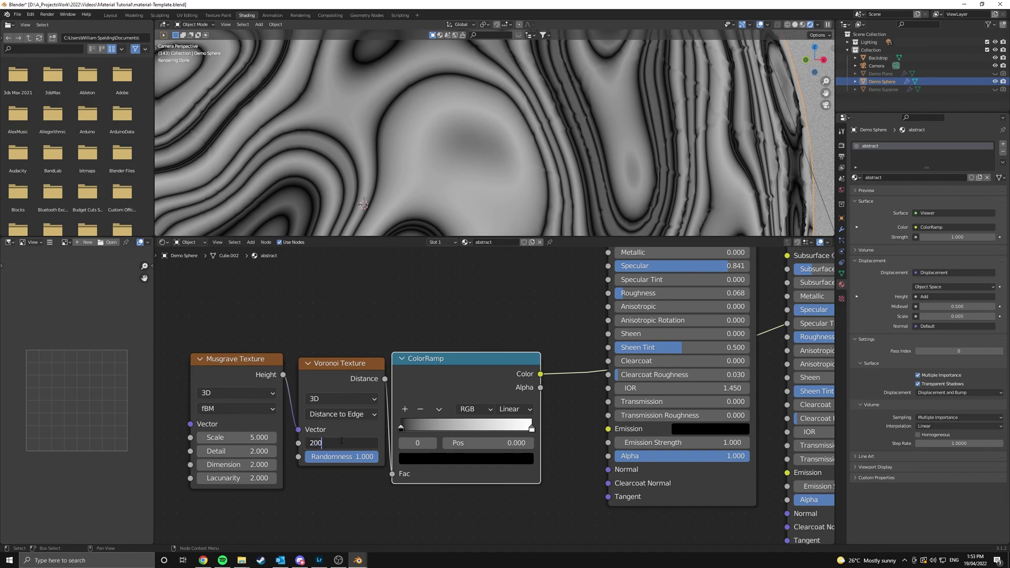
pyautogui.press('Return')
pyautogui.click(341, 443)
pyautogui.write('1')
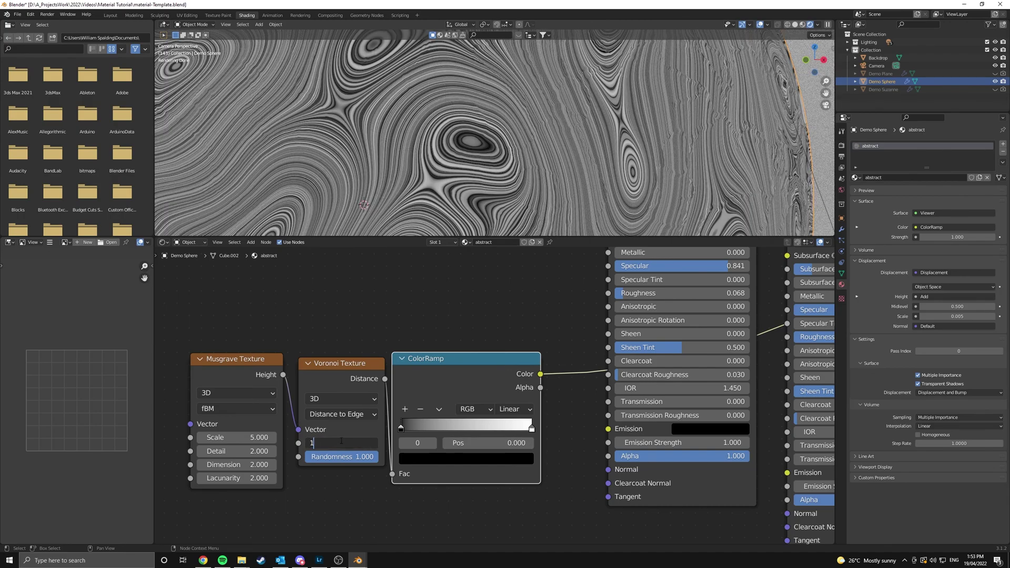
pyautogui.write('00')
pyautogui.press('Return')
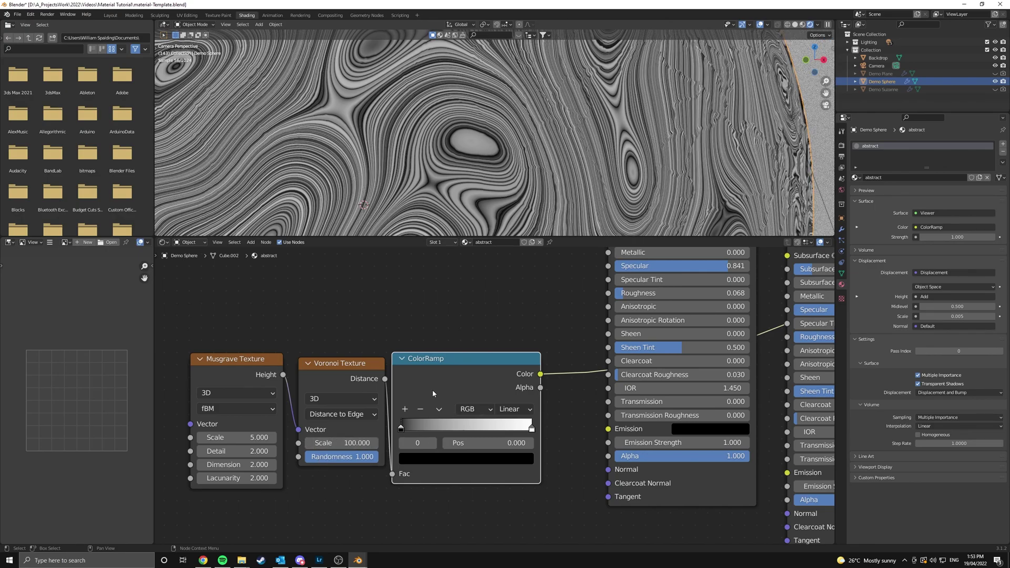
# Move the new ColorRamp's white stop to position 0.264.
pyautogui.scroll(-5, 535, 220)
pyautogui.scroll(6, 529, 187)
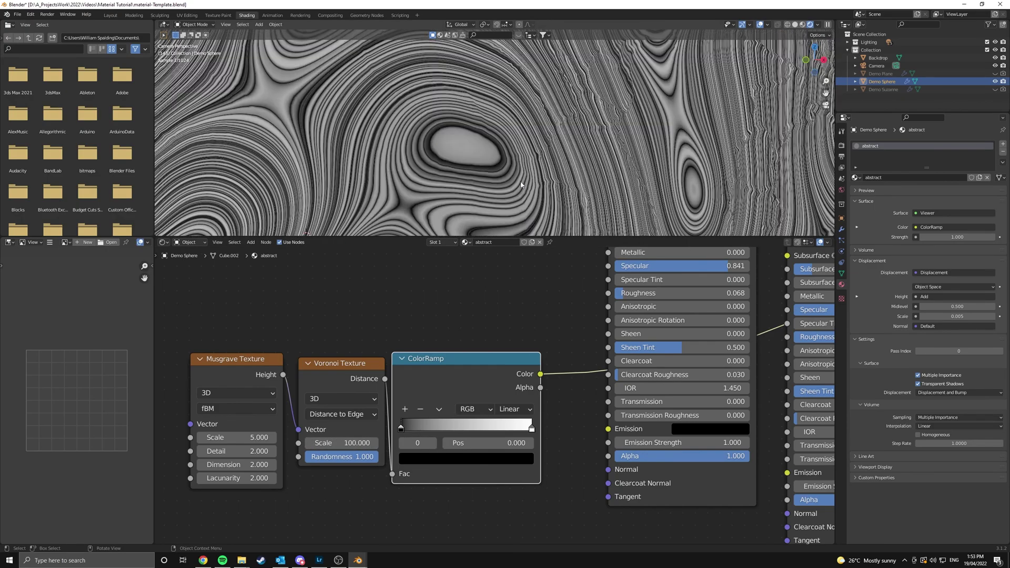
pyautogui.moveTo(530, 428); pyautogui.dragTo(436, 428)
pyautogui.scroll(-3, 532, 221)
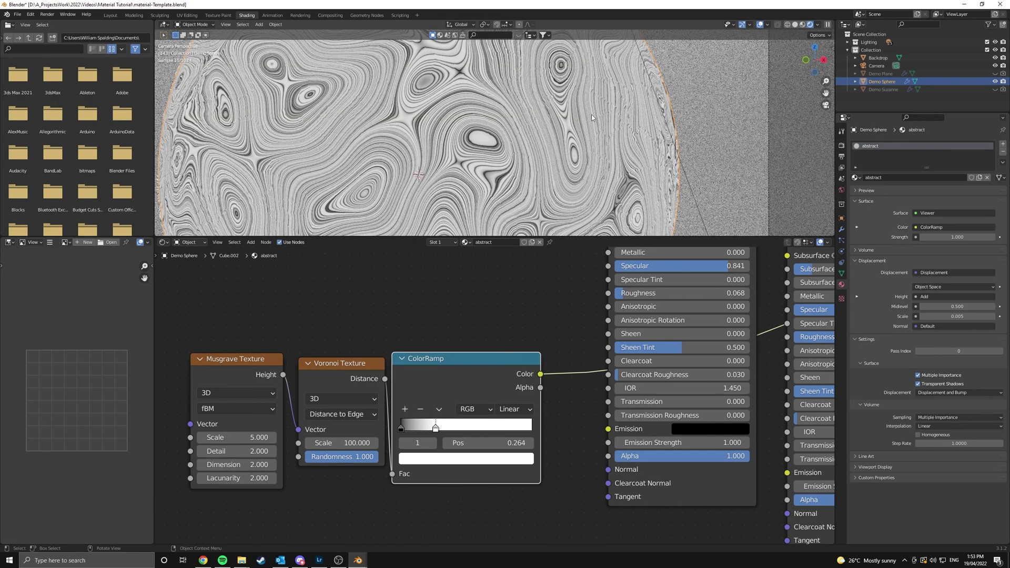
# Shift the Musgrave, Voronoi and ColorRamp nodes together away from the yellow Principled BSDF to free space between them.
pyautogui.moveTo(179, 323); pyautogui.dragTo(517, 468)
pyautogui.press('g')
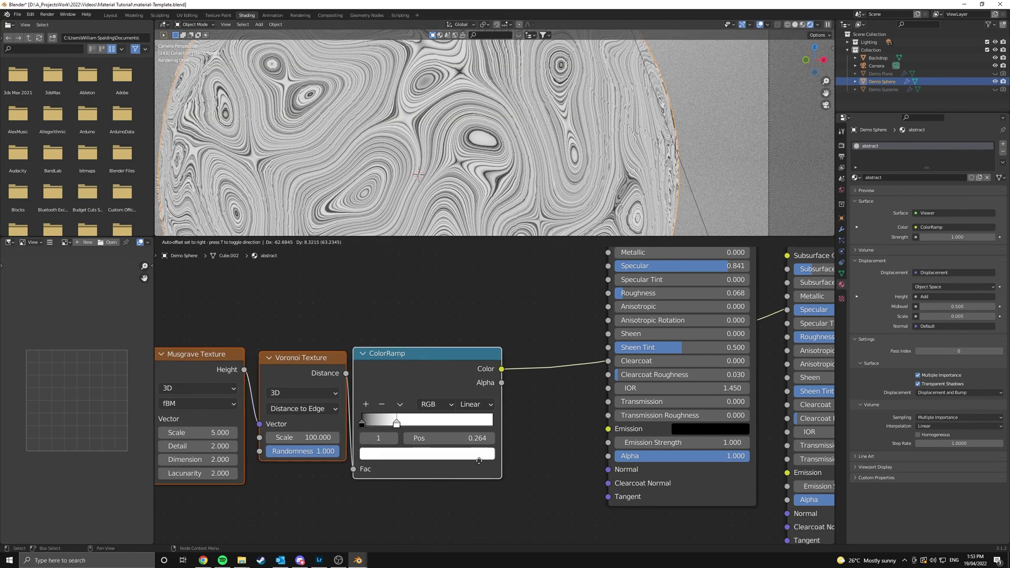
pyautogui.click(397, 482)
# Add a Bump node with the ColorRamp's Color feeding its Height, and connect its Normal to the yellow Principled BSDF's Normal.
pyautogui.click(507, 355)
pyautogui.hotkey('shift', 'a')
pyautogui.click(507, 356)
pyautogui.write('bump')
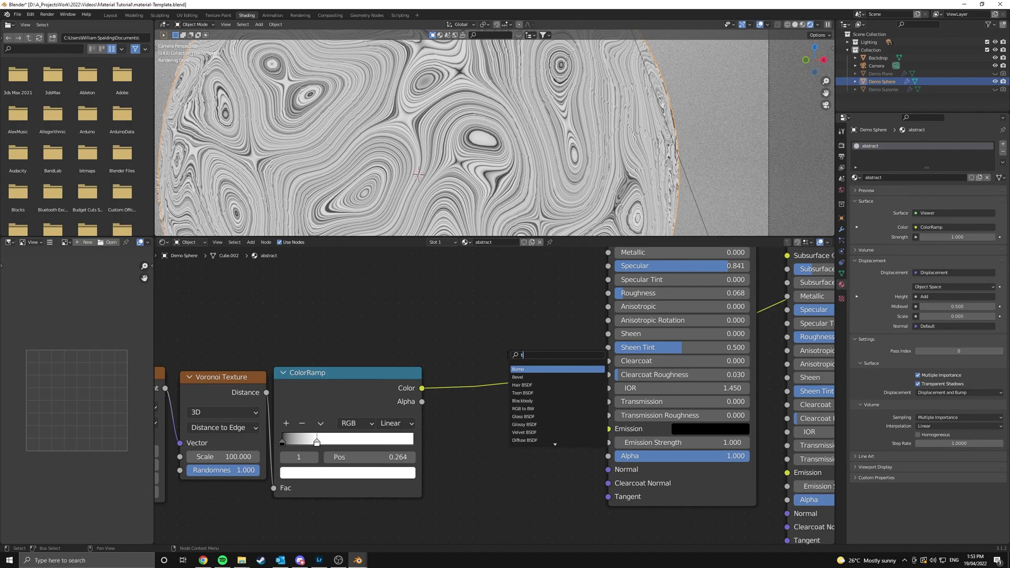
pyautogui.press('Return')
pyautogui.click(472, 353)
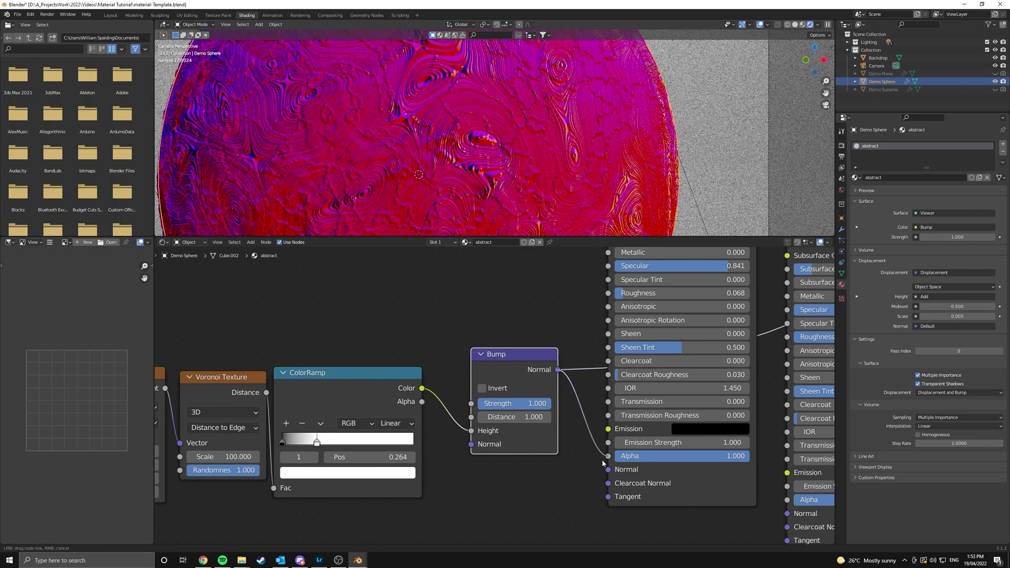
# Reconnect the Mix Shader to the Material Output and set the Bump node's Strength to 0.175.
pyautogui.press('Home')
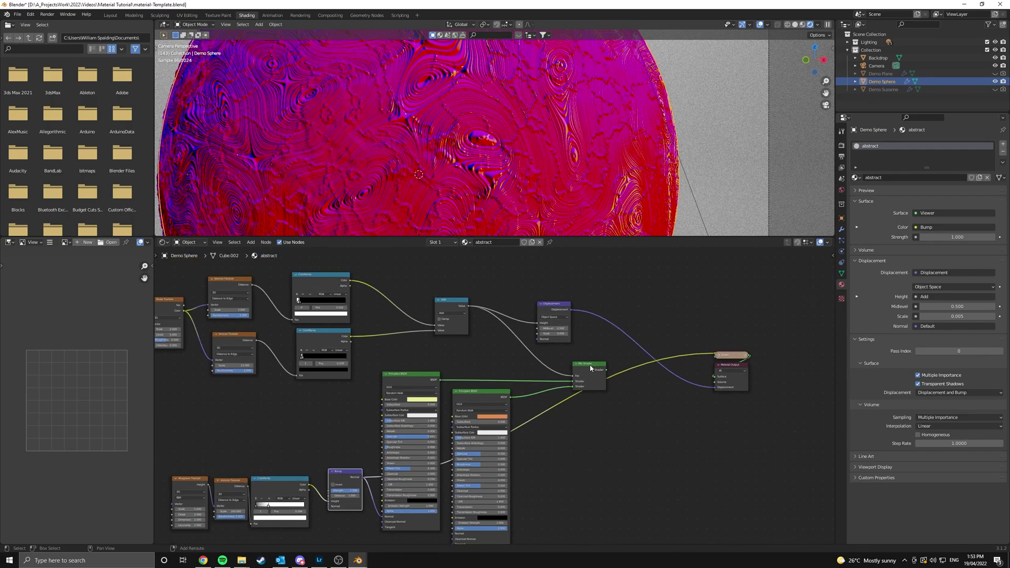
pyautogui.keyDown('ctrl'); pyautogui.keyDown('shift'); pyautogui.click(590, 367); pyautogui.keyUp('shift'); pyautogui.keyUp('ctrl')
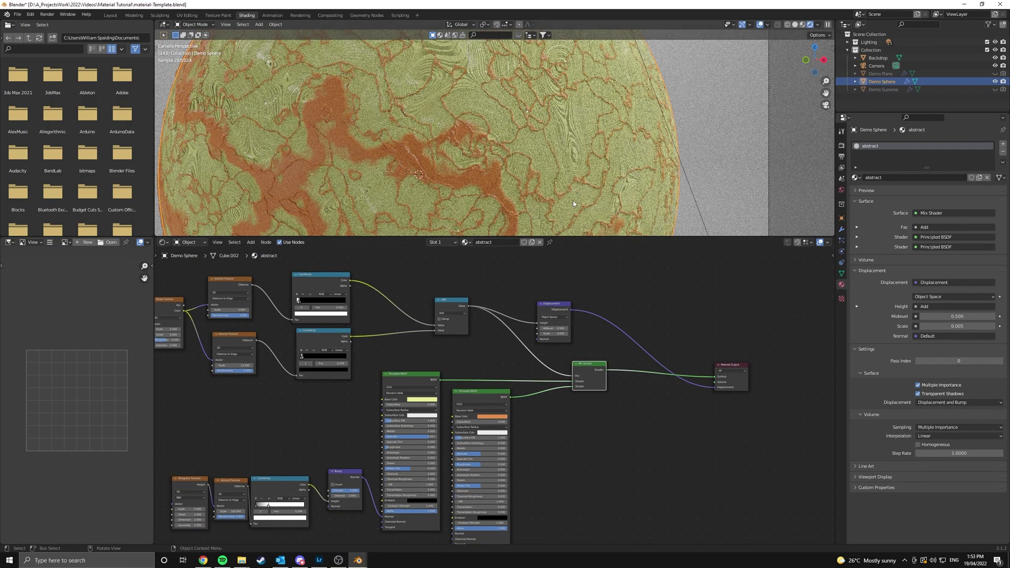
pyautogui.moveTo(527, 357); pyautogui.dragTo(687, 314, button='middle')
pyautogui.scroll(5, 534, 463)
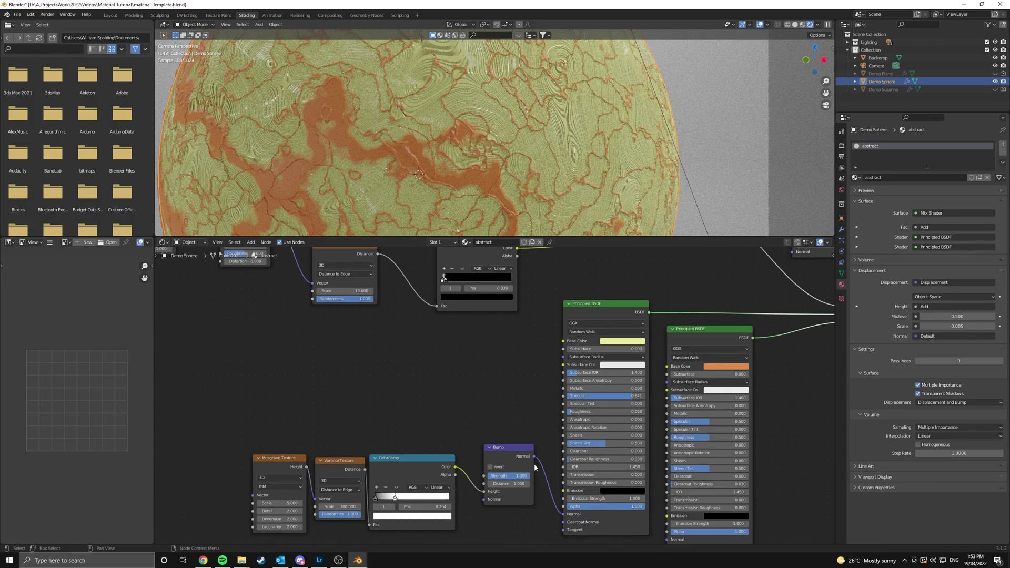
pyautogui.moveTo(535, 473); pyautogui.dragTo(504, 390, button='middle')
pyautogui.scroll(7, 502, 389)
pyautogui.moveTo(499, 378); pyautogui.dragTo(456, 379)
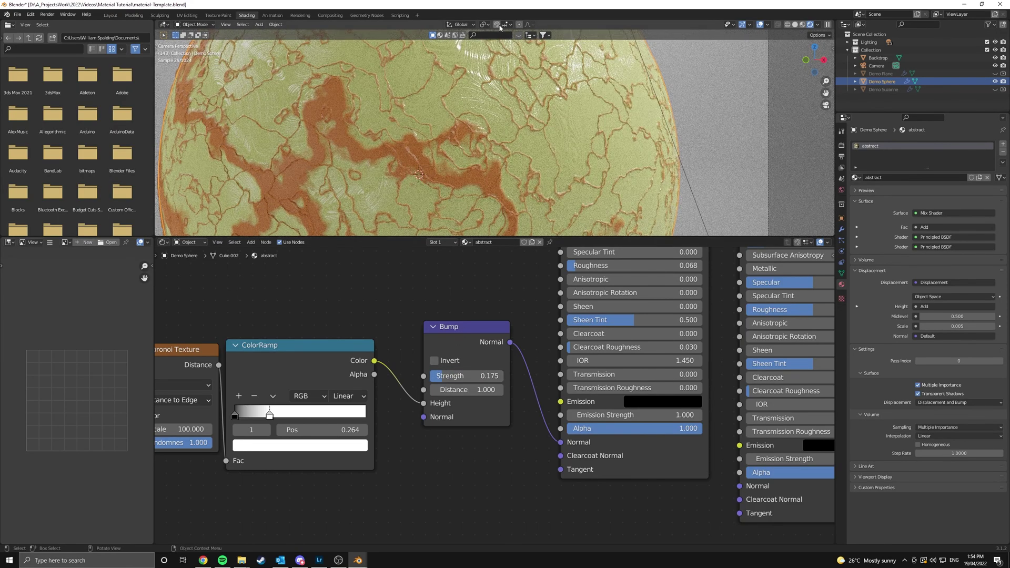
# Set the orange Principled BSDF's Specular to 1.000 and its Roughness to 0.268.
pyautogui.scroll(-8, 523, 298)
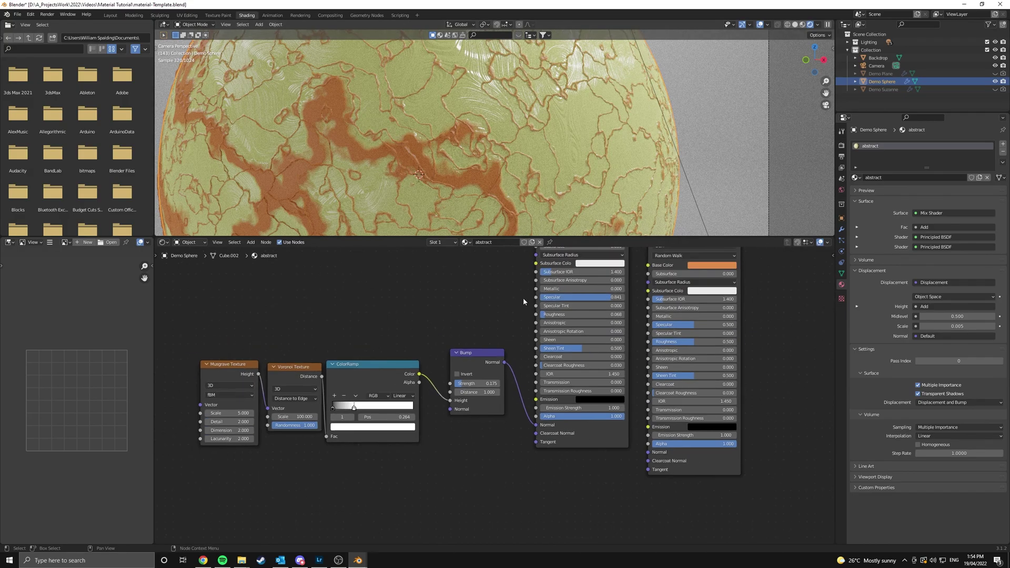
pyautogui.moveTo(523, 298); pyautogui.dragTo(359, 377, button='middle')
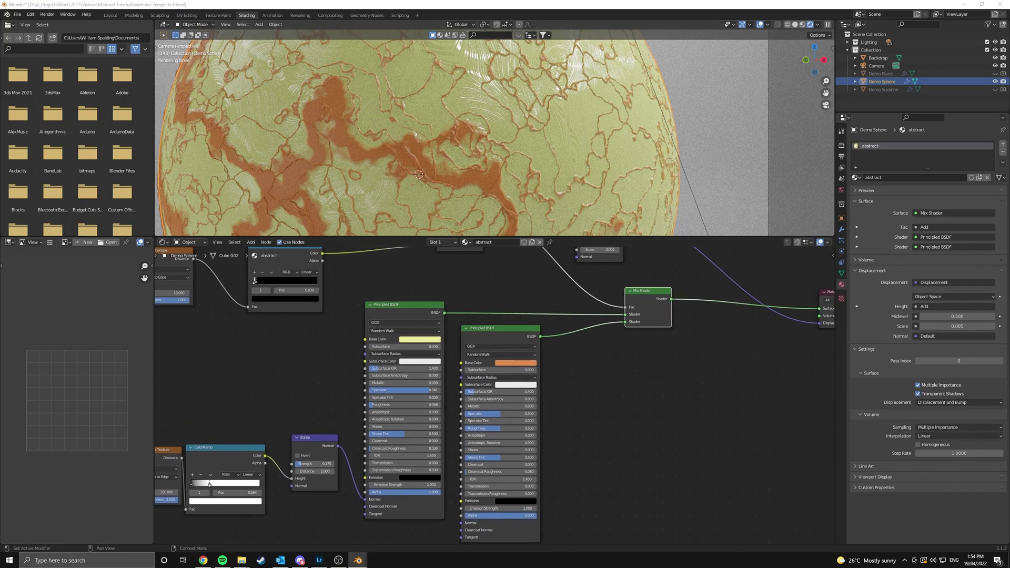
pyautogui.scroll(3, 496, 395)
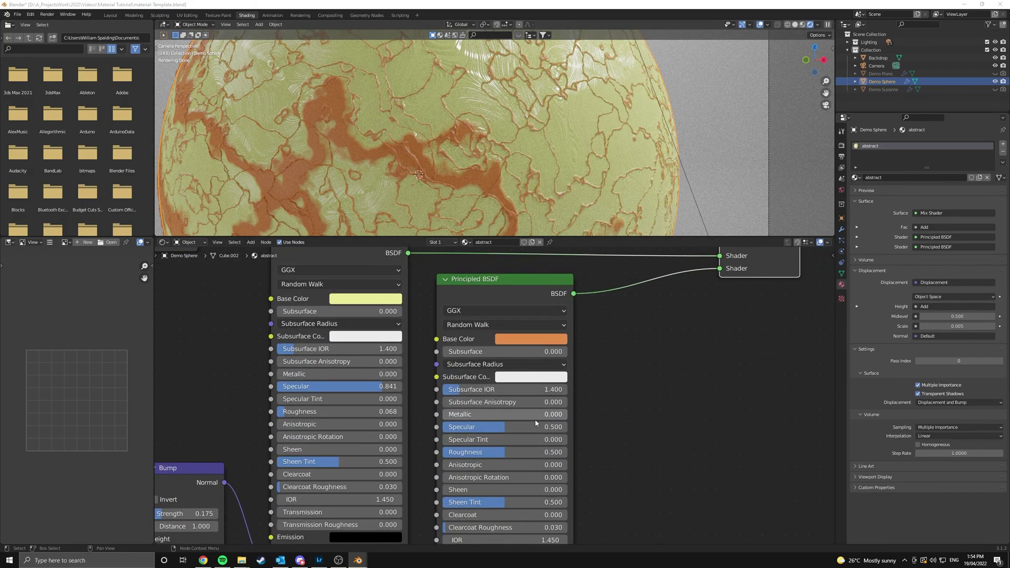
pyautogui.scroll(1, 536, 423)
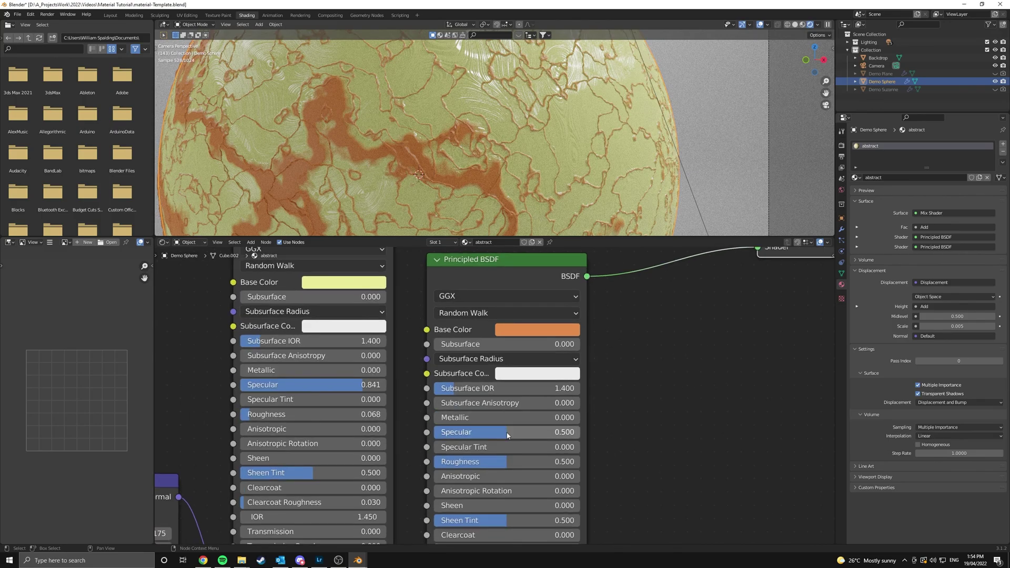
pyautogui.moveTo(508, 435); pyautogui.dragTo(579, 435)
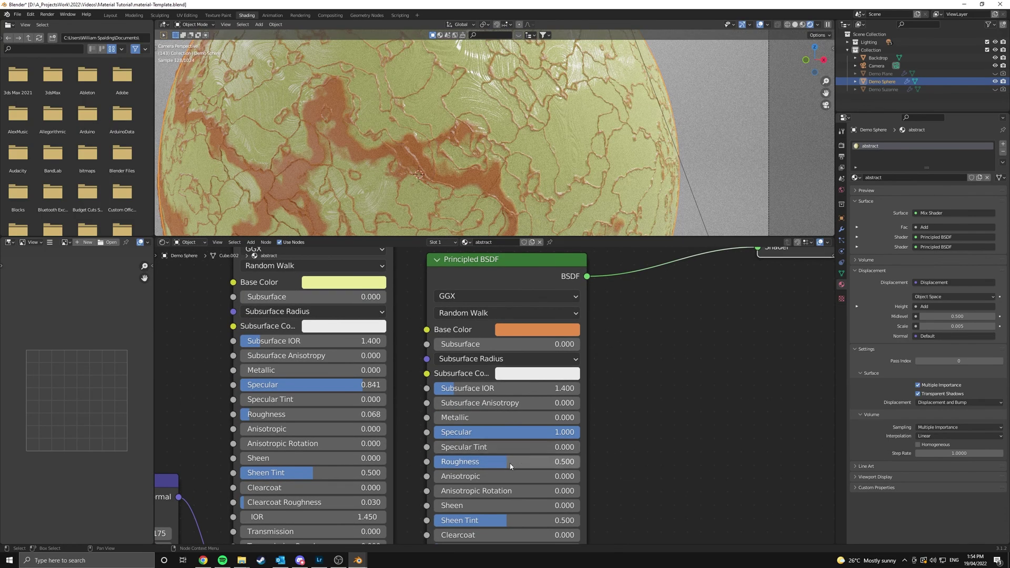
pyautogui.moveTo(509, 466); pyautogui.dragTo(452, 466)
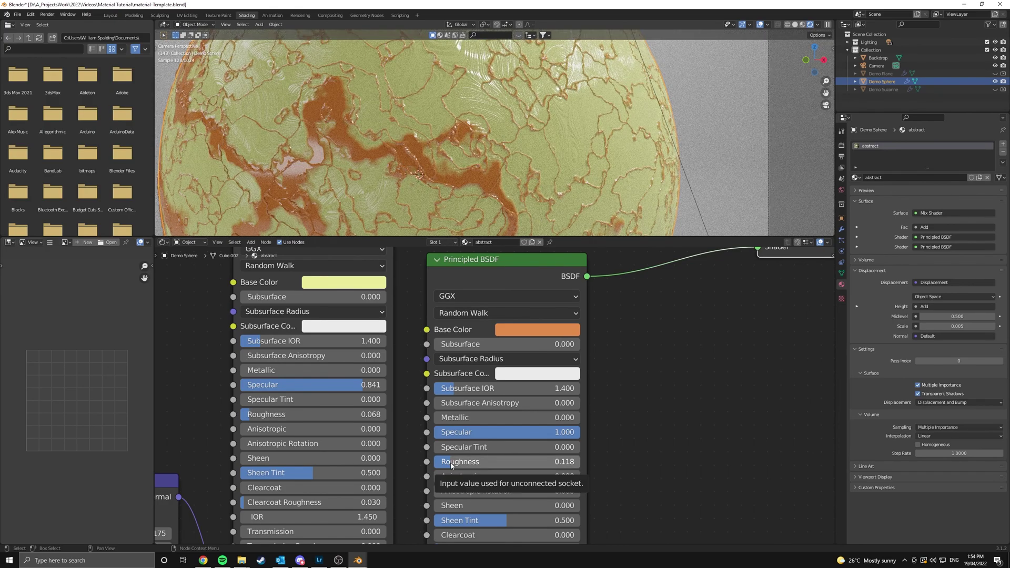
pyautogui.moveTo(452, 466); pyautogui.dragTo(473, 465)
# Set the orange Principled BSDF's Transmission to 0.223.
pyautogui.moveTo(597, 448); pyautogui.dragTo(625, 301, button='middle')
pyautogui.scroll(4, 551, 446)
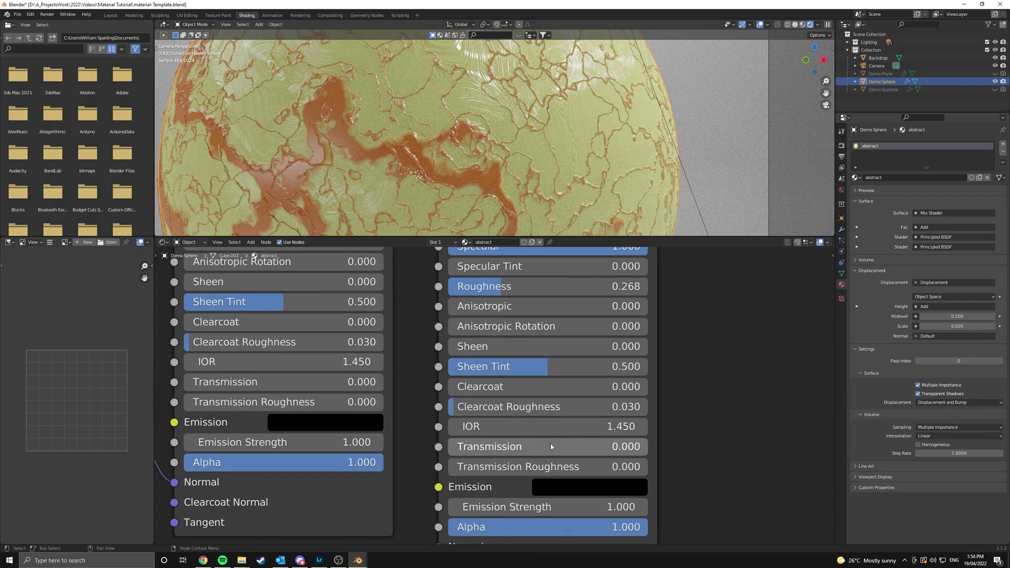
pyautogui.moveTo(480, 452); pyautogui.dragTo(513, 452)
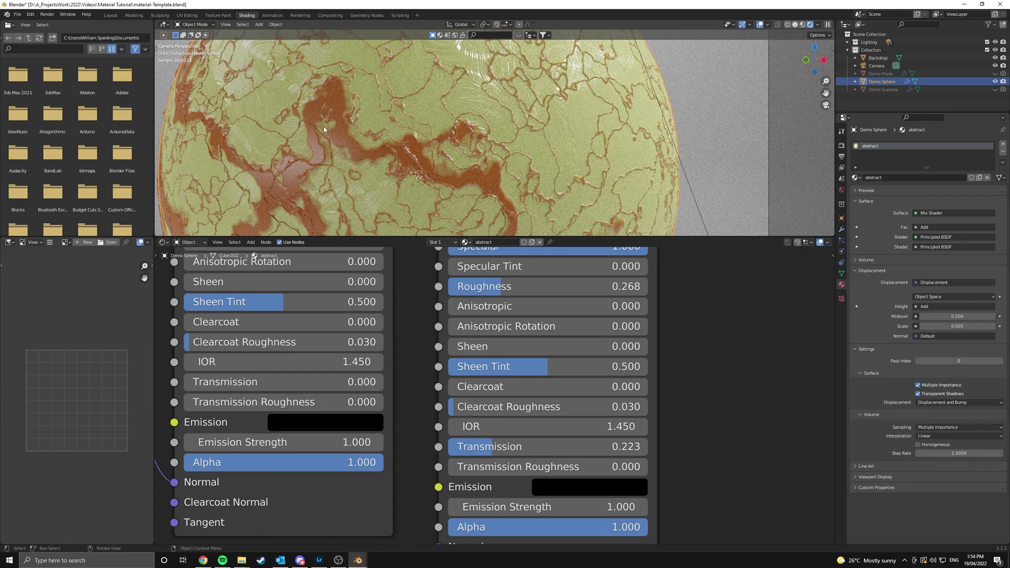
pyautogui.scroll(-5, 368, 127)
pyautogui.scroll(4, 489, 112)
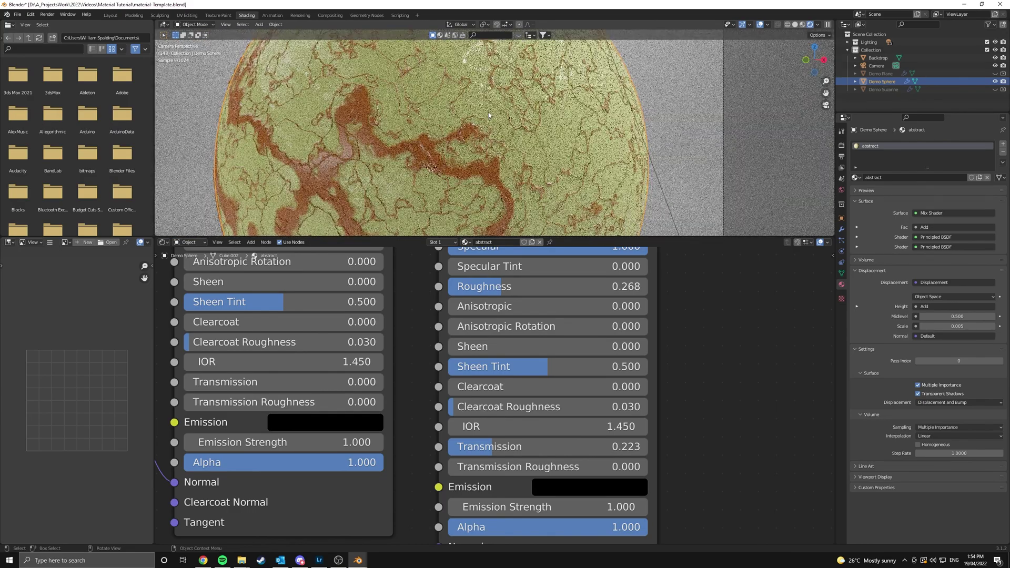
# Shift the yellow Principled BSDF's Base Color toward a warmer, more golden yellow.
pyautogui.moveTo(689, 410); pyautogui.dragTo(634, 319, button='middle')
pyautogui.scroll(-5, 634, 319)
pyautogui.scroll(3, 615, 363)
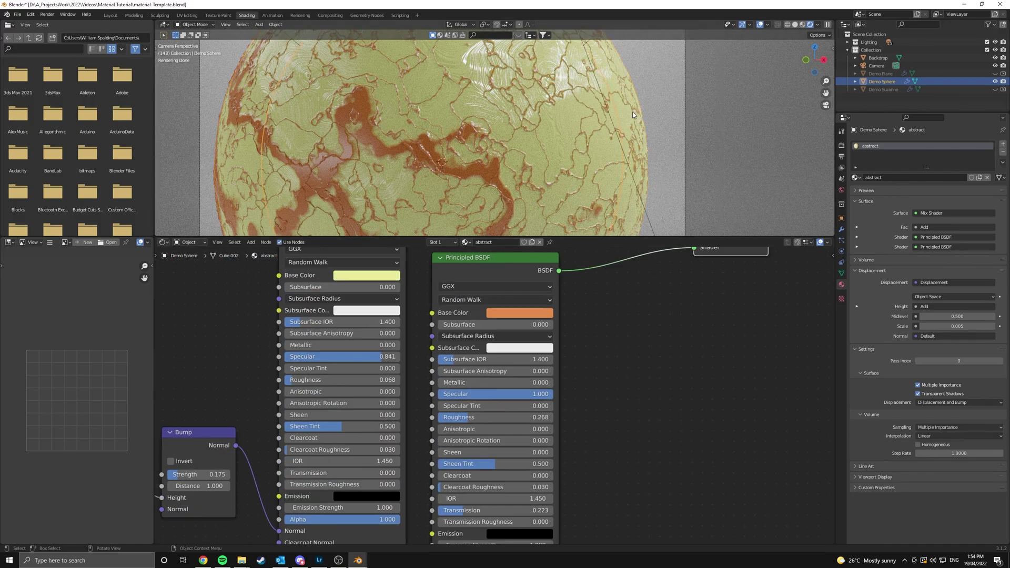
pyautogui.scroll(-5, 633, 112)
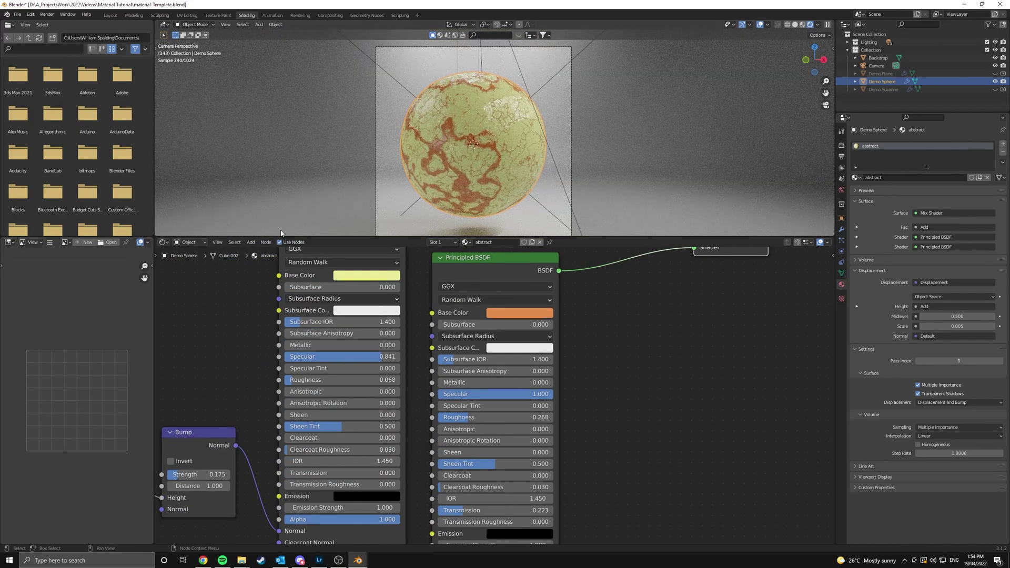
pyautogui.moveTo(311, 266); pyautogui.dragTo(374, 345, button='middle')
pyautogui.scroll(2, 375, 348)
pyautogui.click(416, 335)
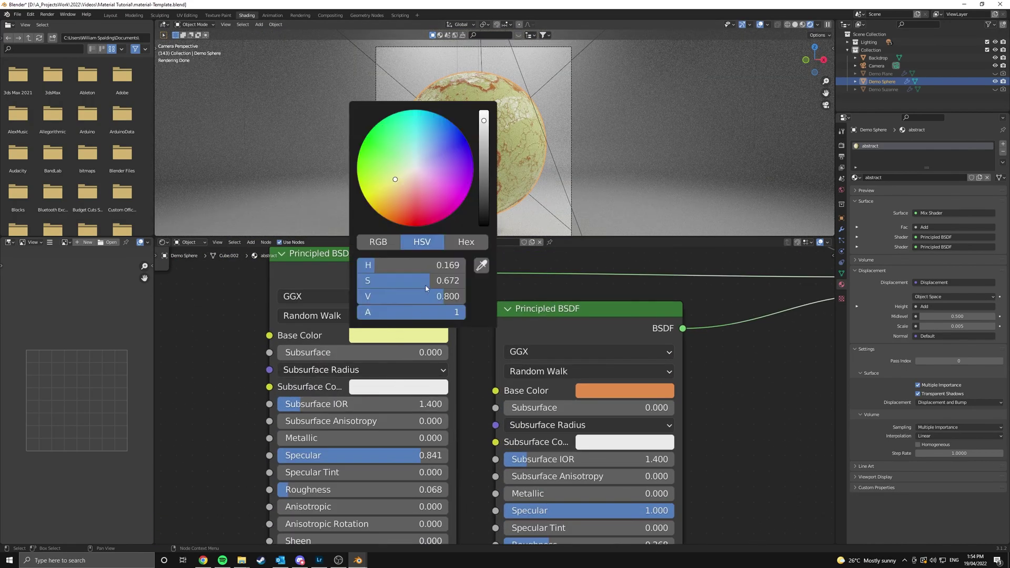
pyautogui.click(396, 187)
# Bring up the viewport's shading mode choices.
pyautogui.press('z')
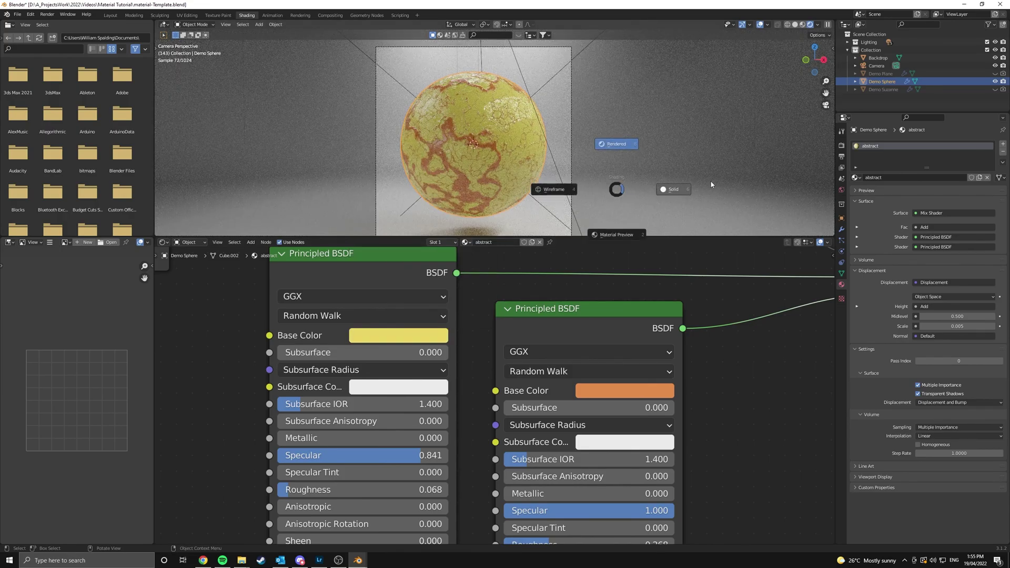